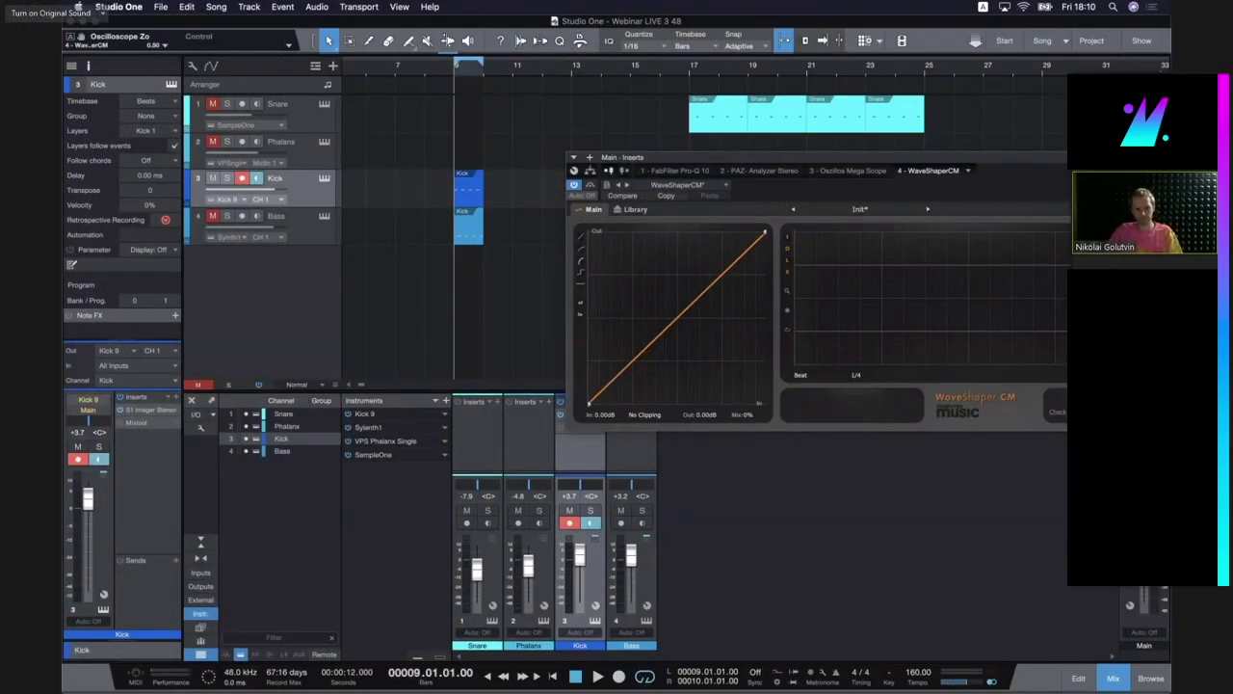
Close the WaveShaper CM insert and open the Kick 2 instrument of the Kick track
key("Escape")
left_click(932, 472)
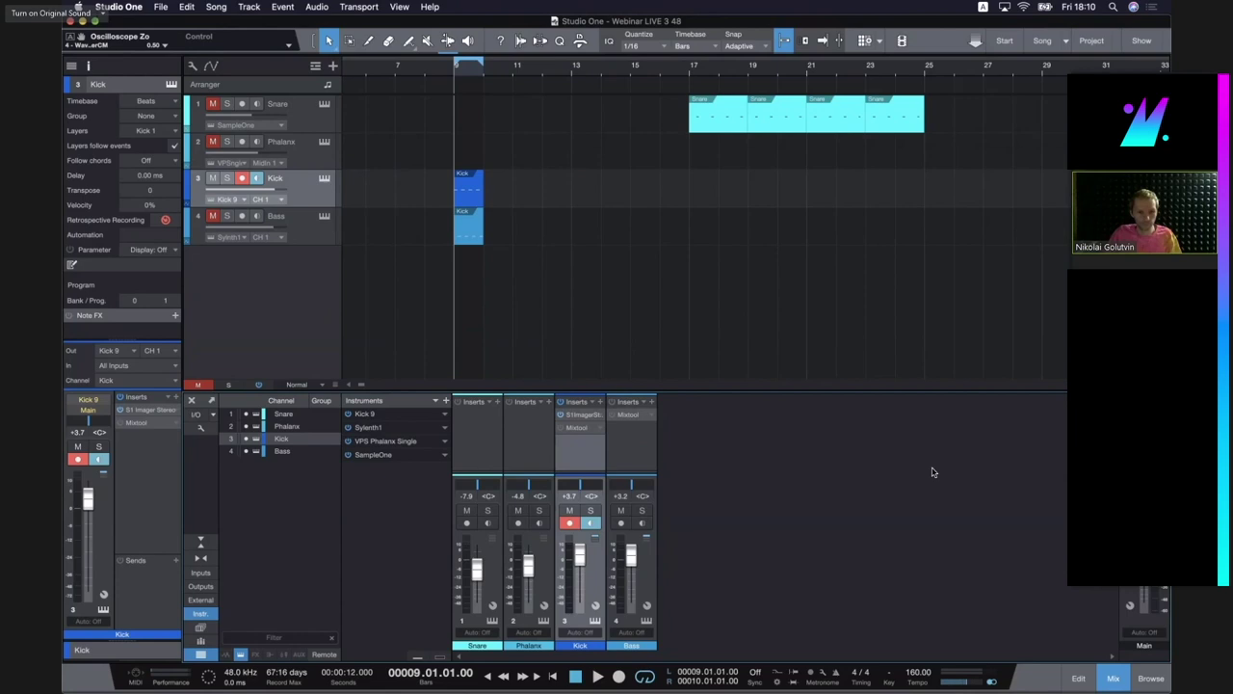
left_click(742, 115)
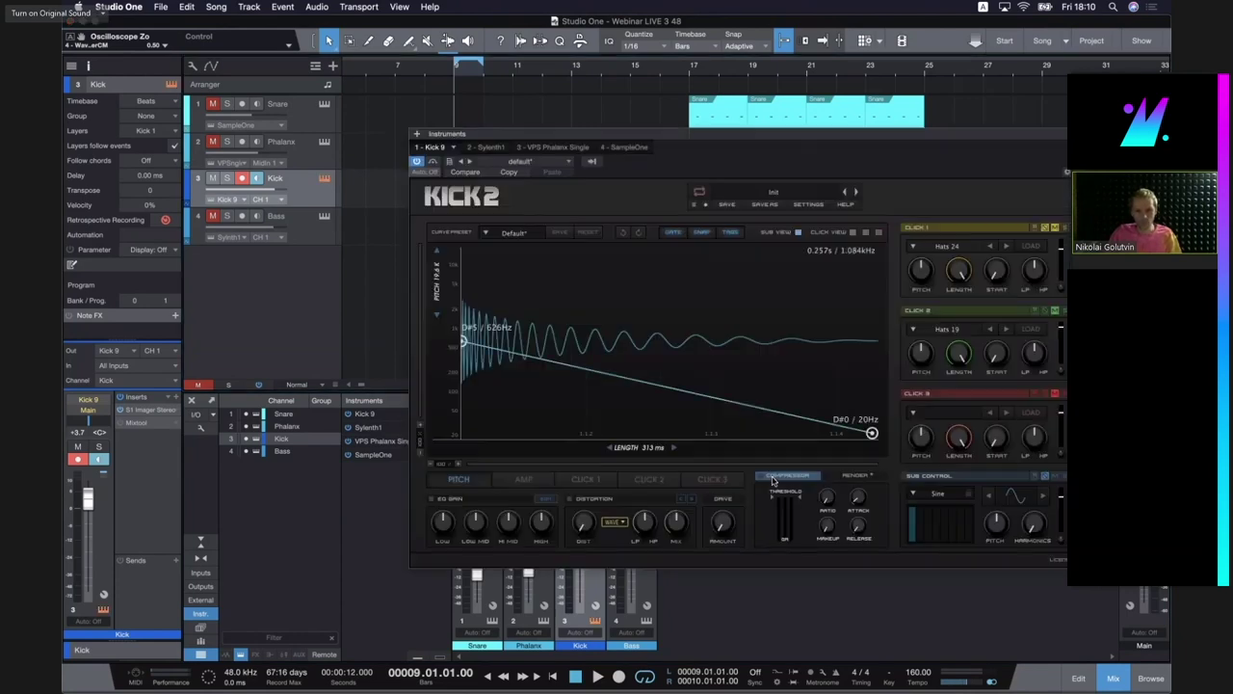
key("F11")
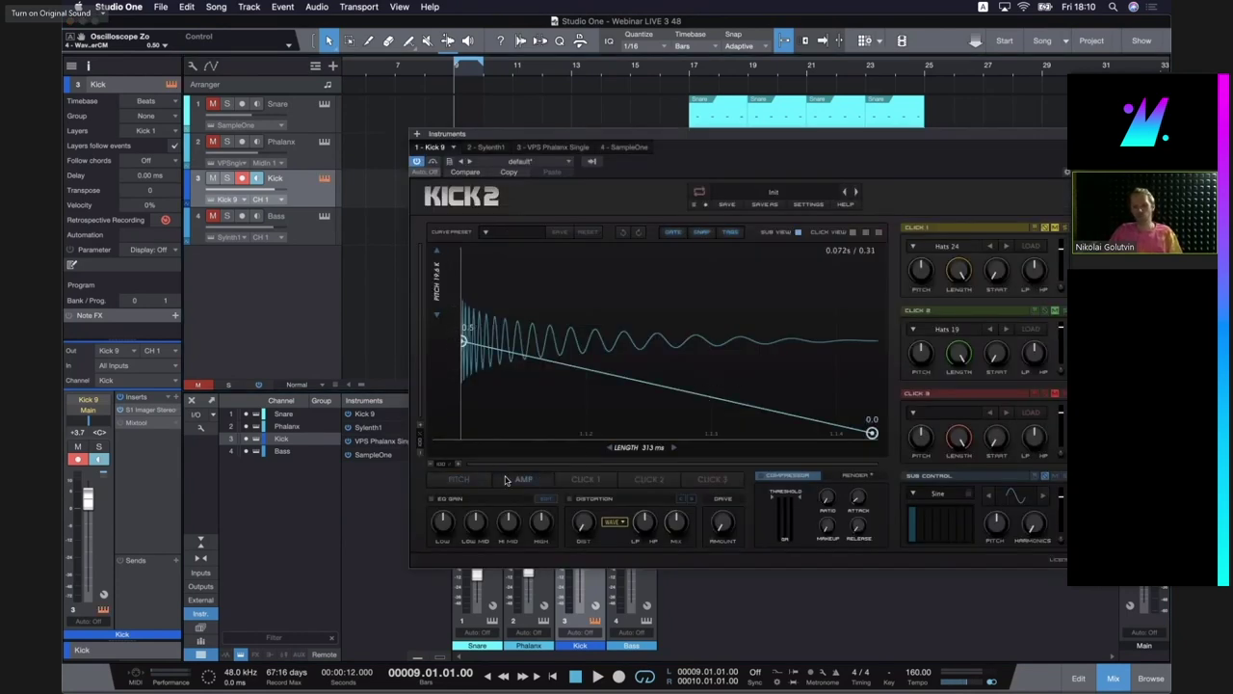
Set the pitch envelope's end node to F2 / 87 Hz and add a node at F2 / 87 Hz about two-thirds along
mouse_move(871, 435)
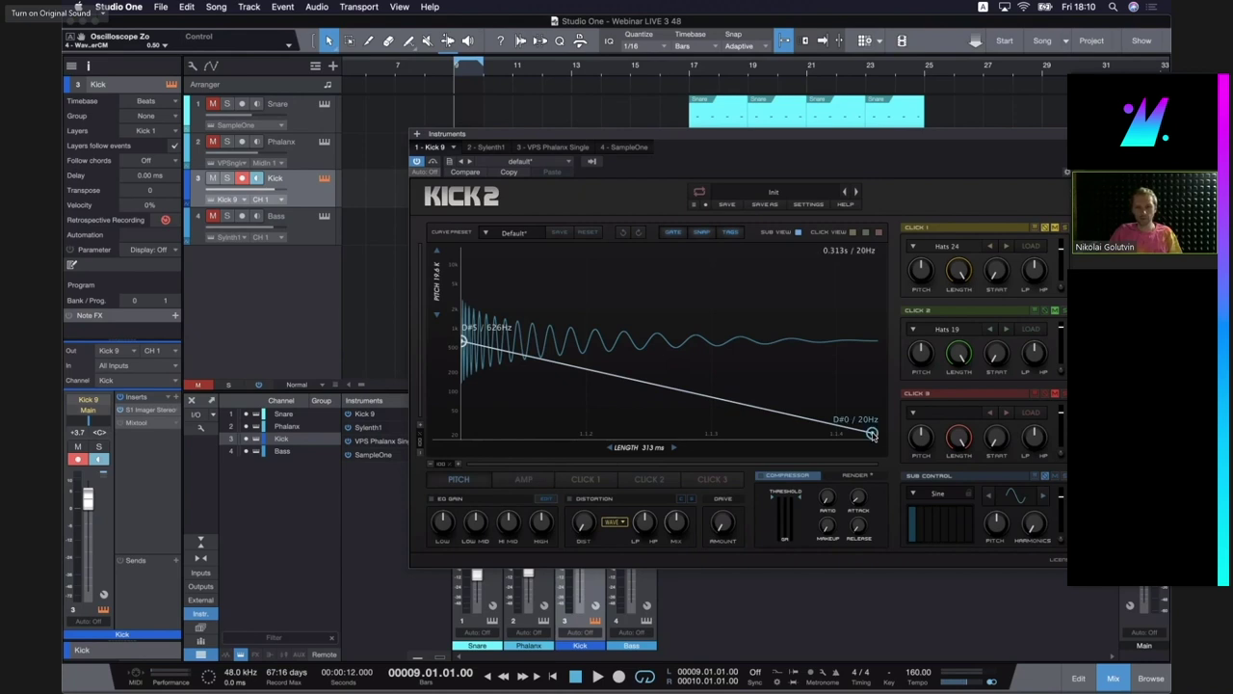
left_click_drag(883, 392, 885, 381)
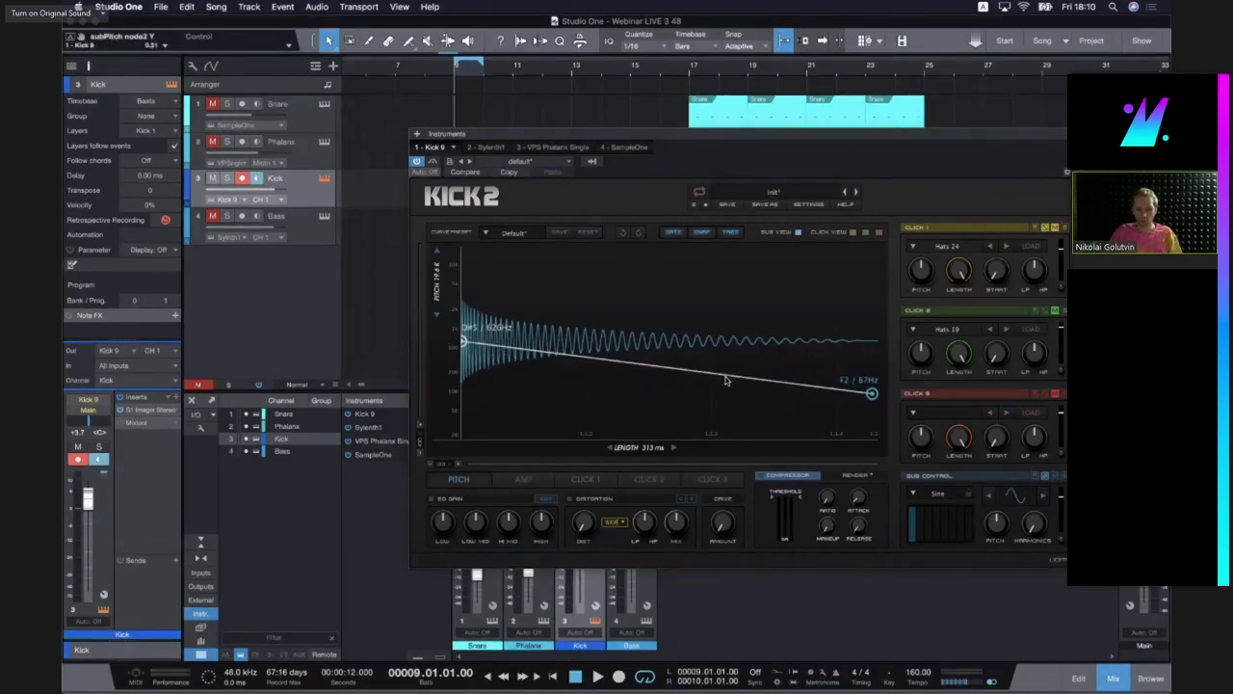
left_click_drag(744, 398, 741, 398)
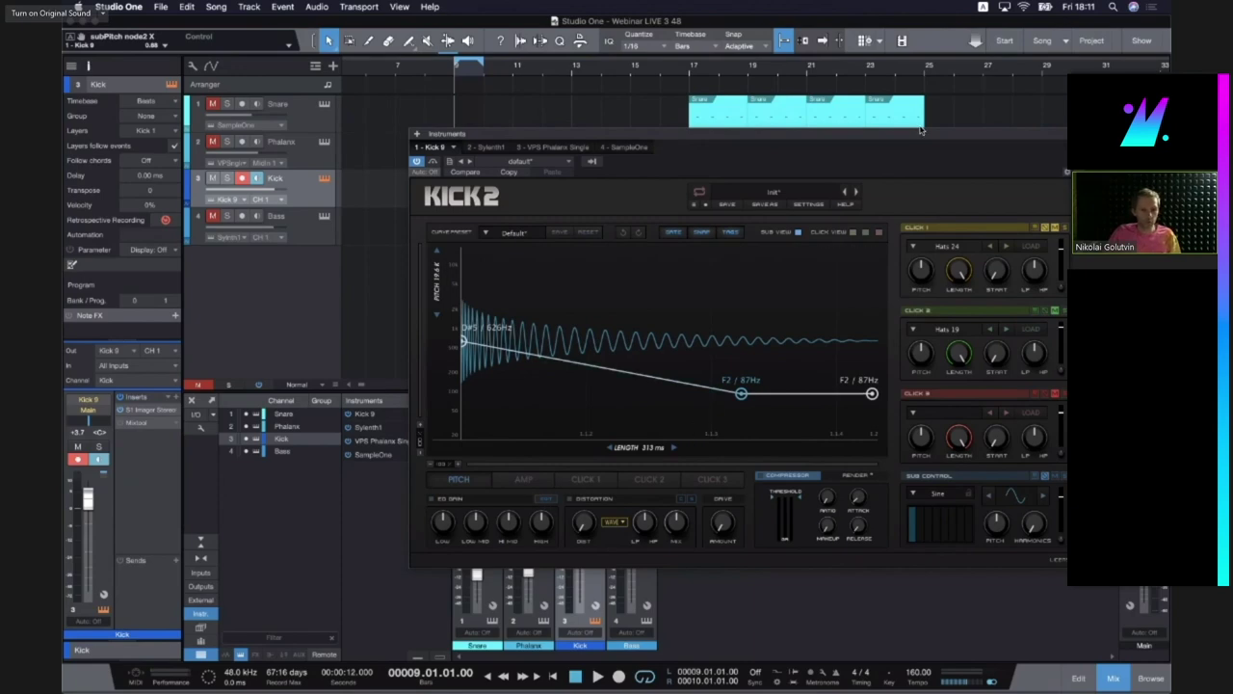
Shape the amp envelope with a 0.0 node about two-thirds along and an earlier node at about 0.46
left_click_drag(905, 133, 807, 126)
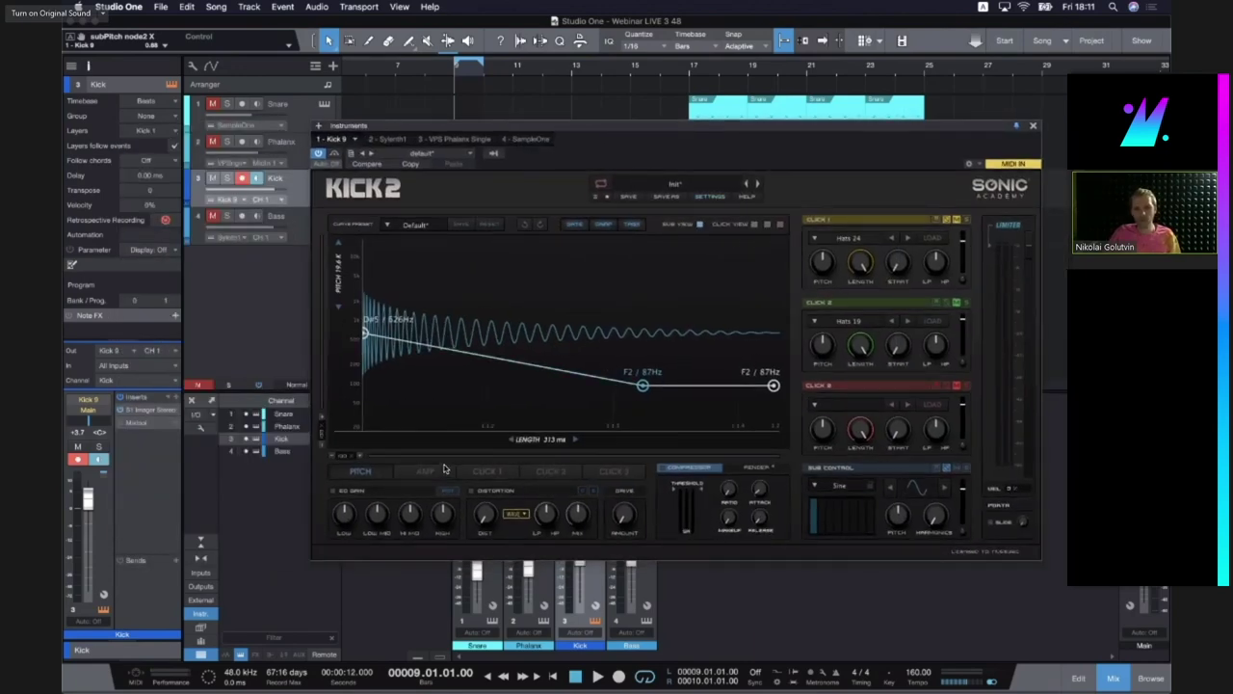
left_click(429, 471)
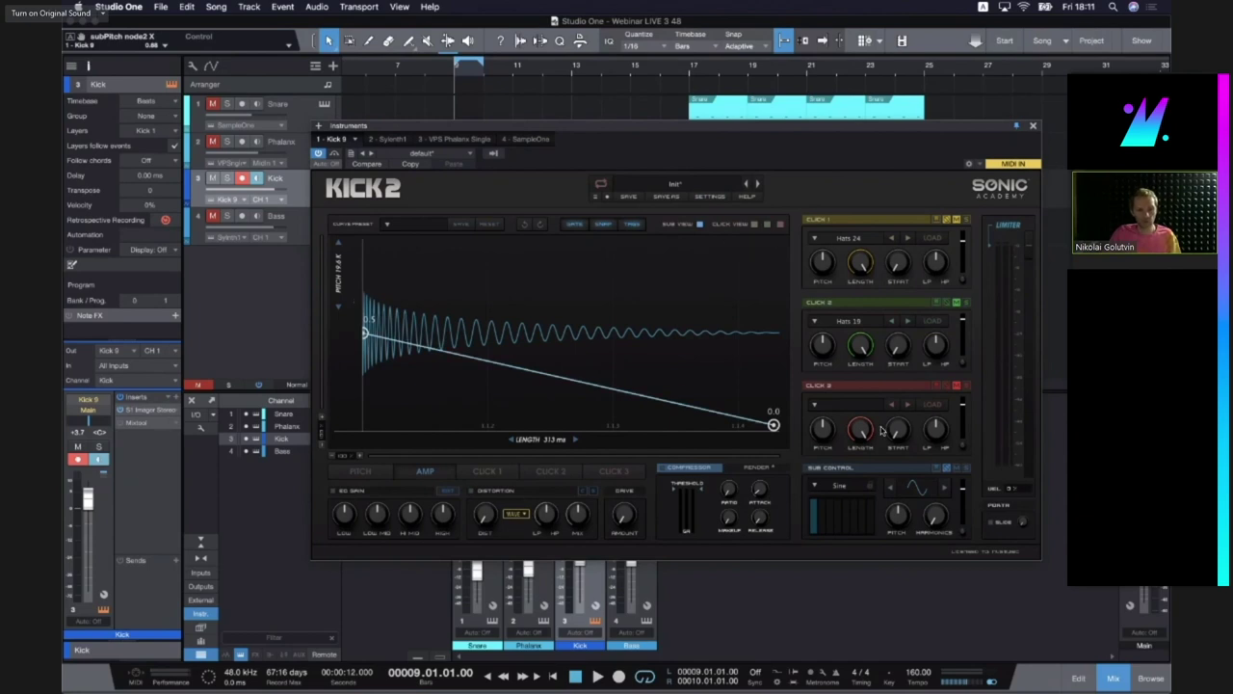
left_click_drag(661, 400, 657, 429)
left_click_drag(570, 405, 545, 389)
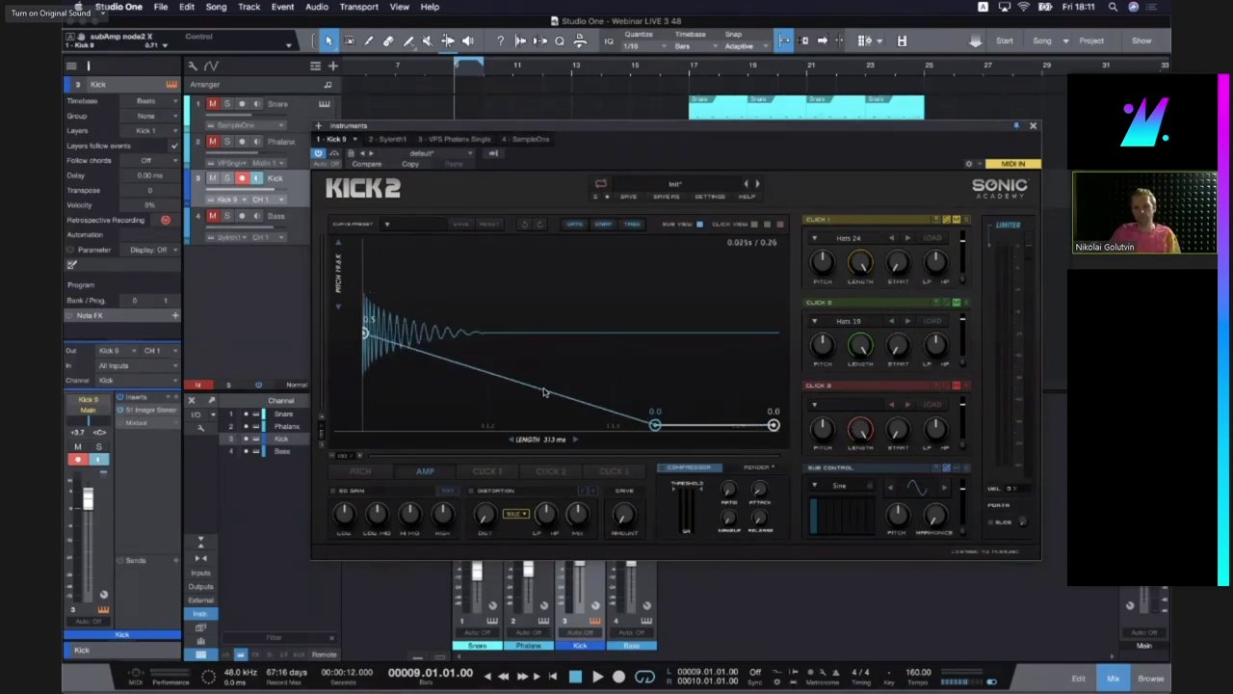
double_click(544, 387)
left_click_drag(554, 339, 556, 341)
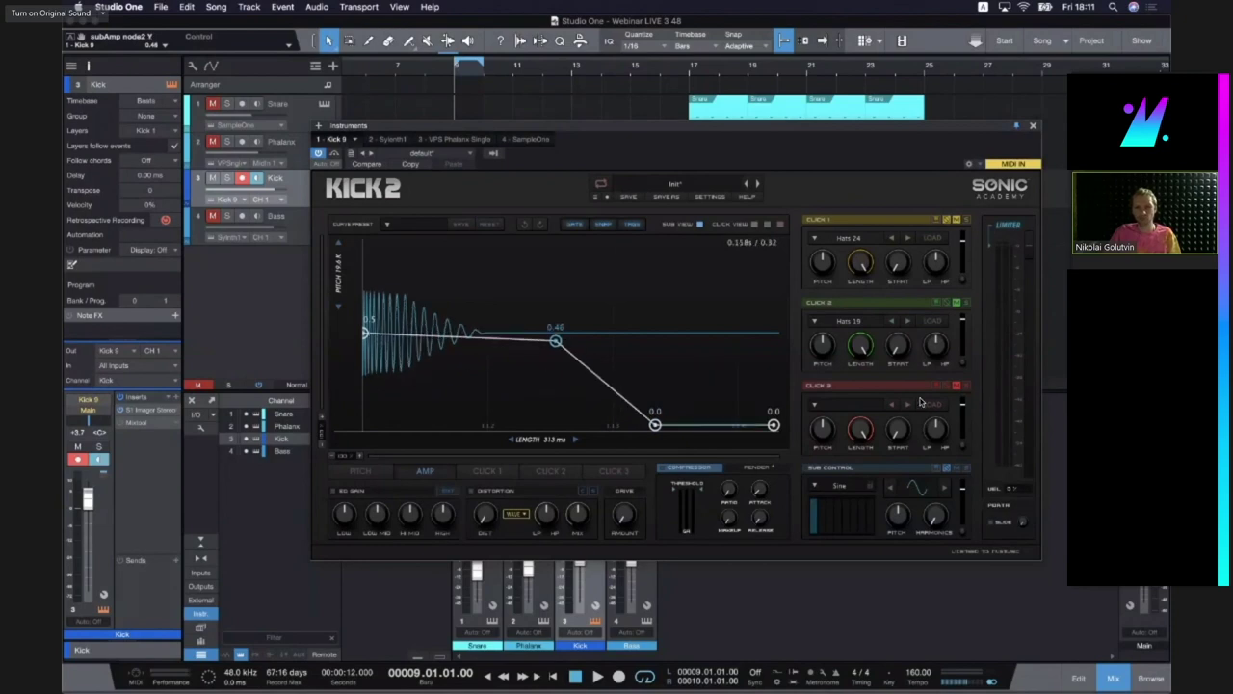
Check the master's PAZ Analyzer, close it, and shift the amp envelope's 0.46 node right before the drop, at about 0.51
double_click(1144, 424)
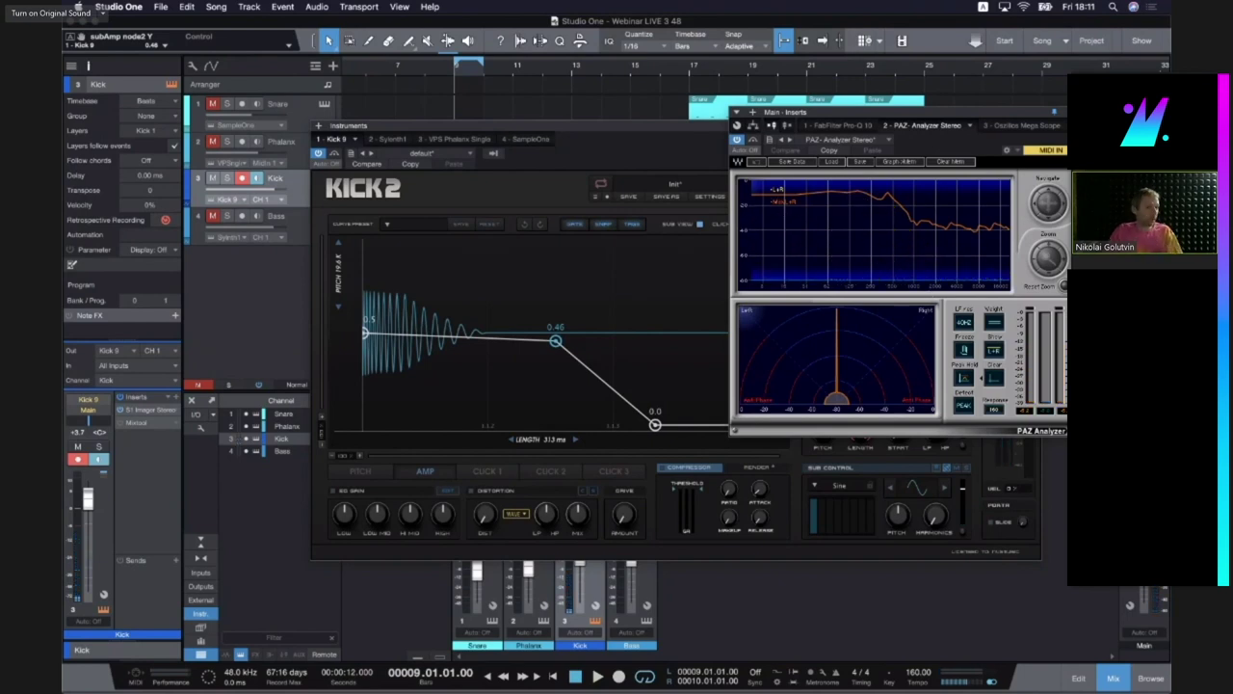
left_click(1071, 113)
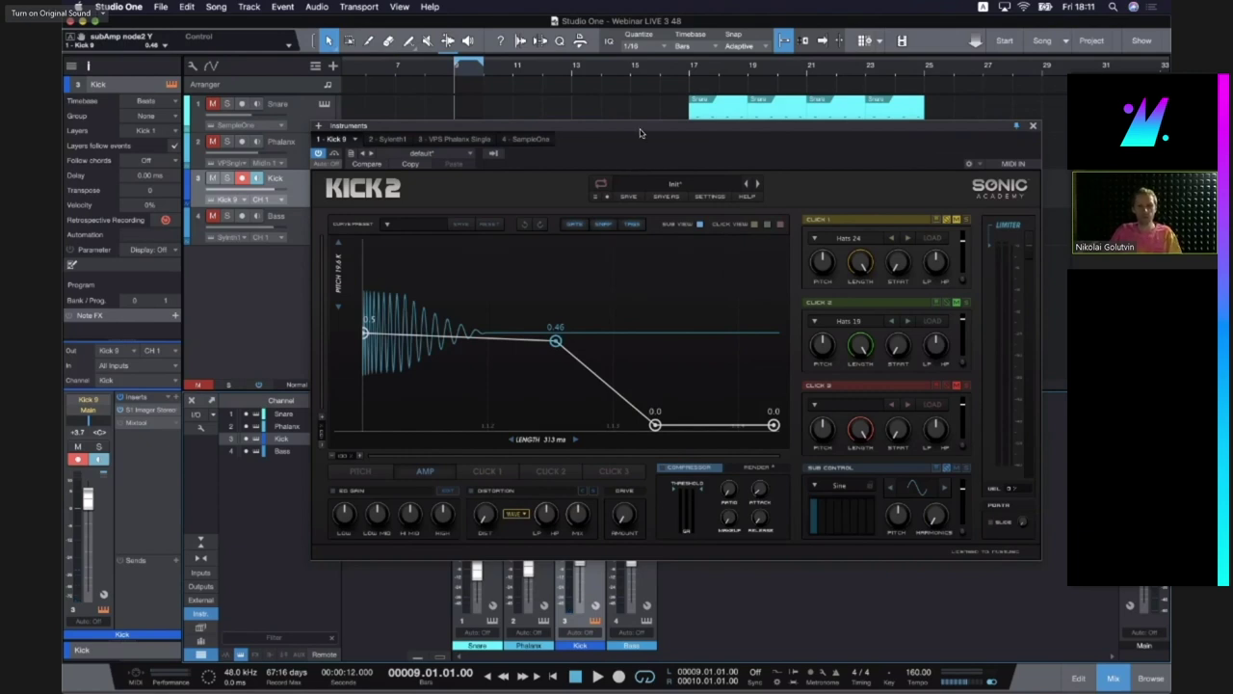
mouse_move(635, 127)
left_mouse_down()
mouse_move(731, 127)
mouse_move(617, 112)
left_mouse_up()
left_click_drag(537, 330, 626, 318)
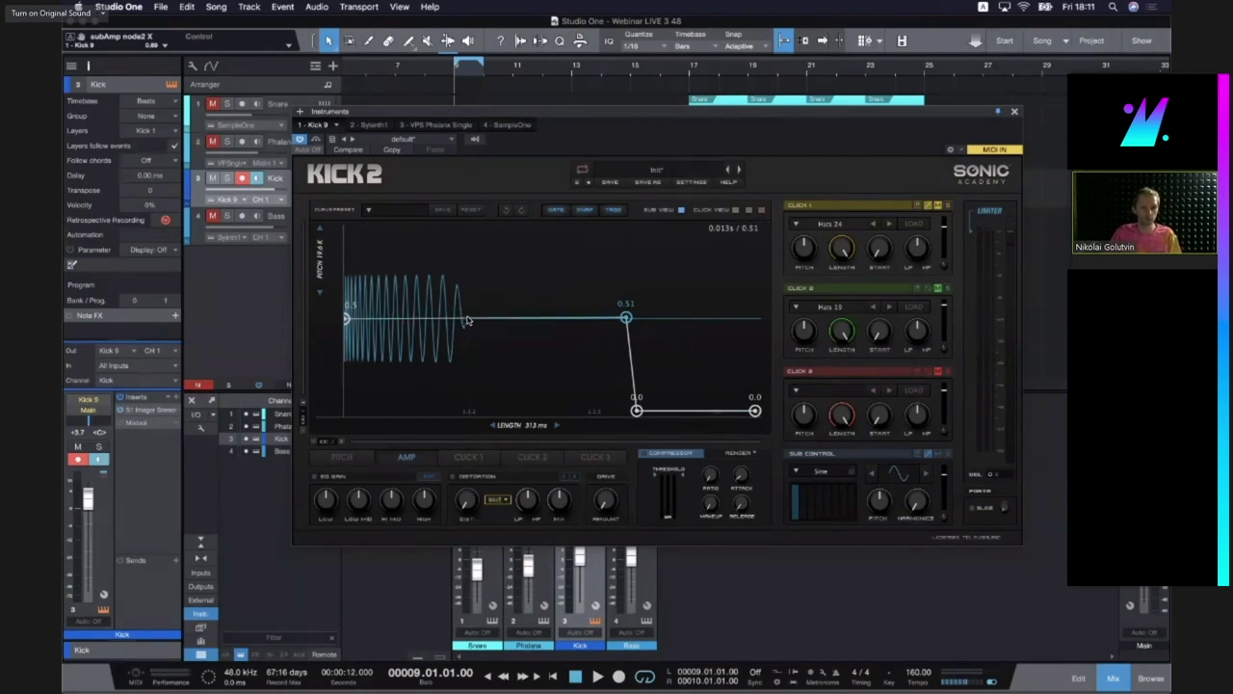
left_click(345, 456)
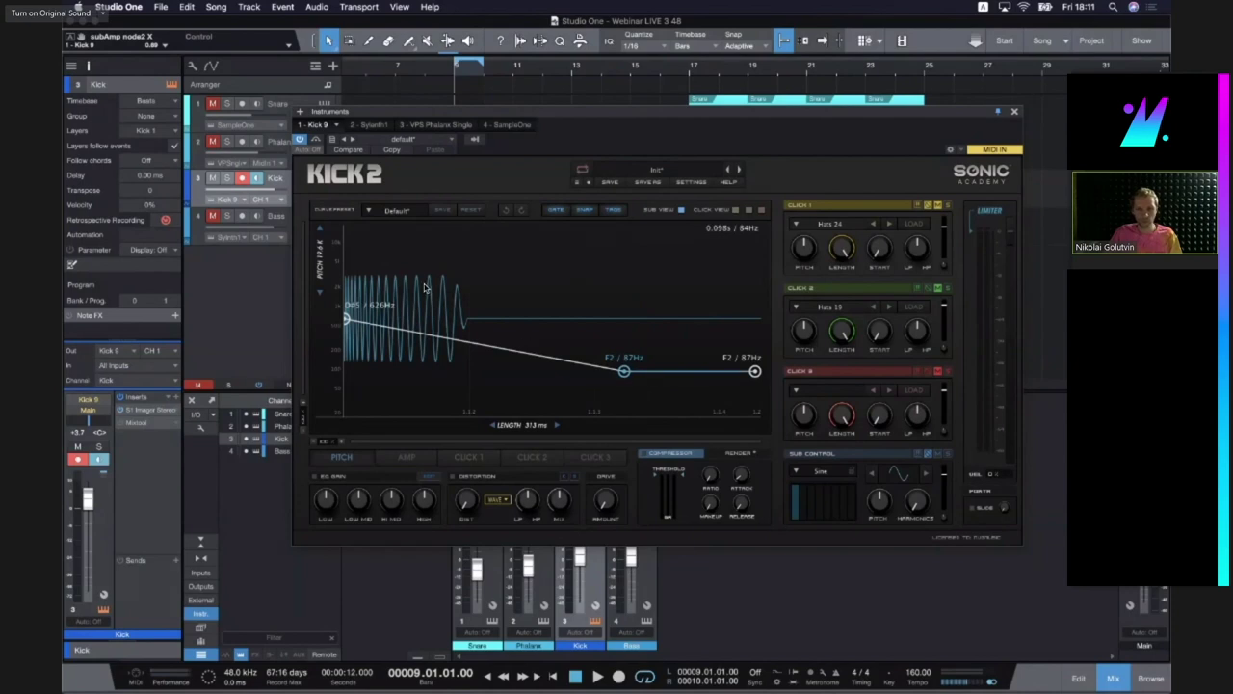
left_click_drag(628, 371, 624, 291)
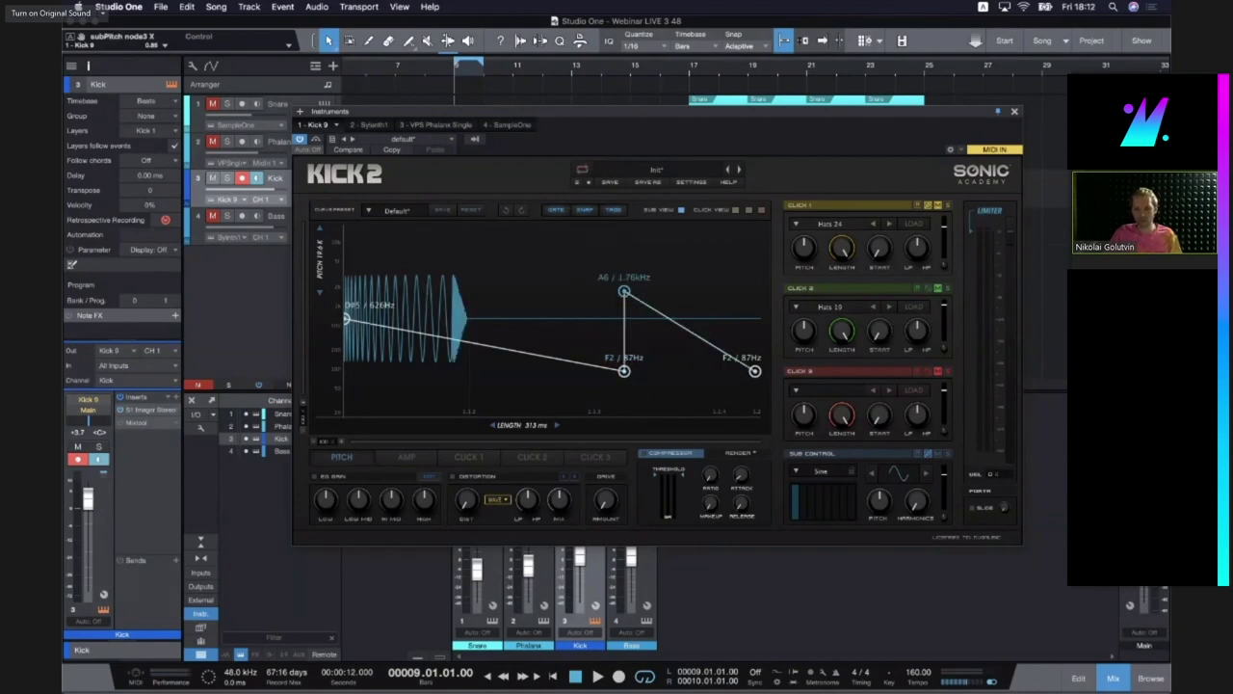
double_click(625, 291)
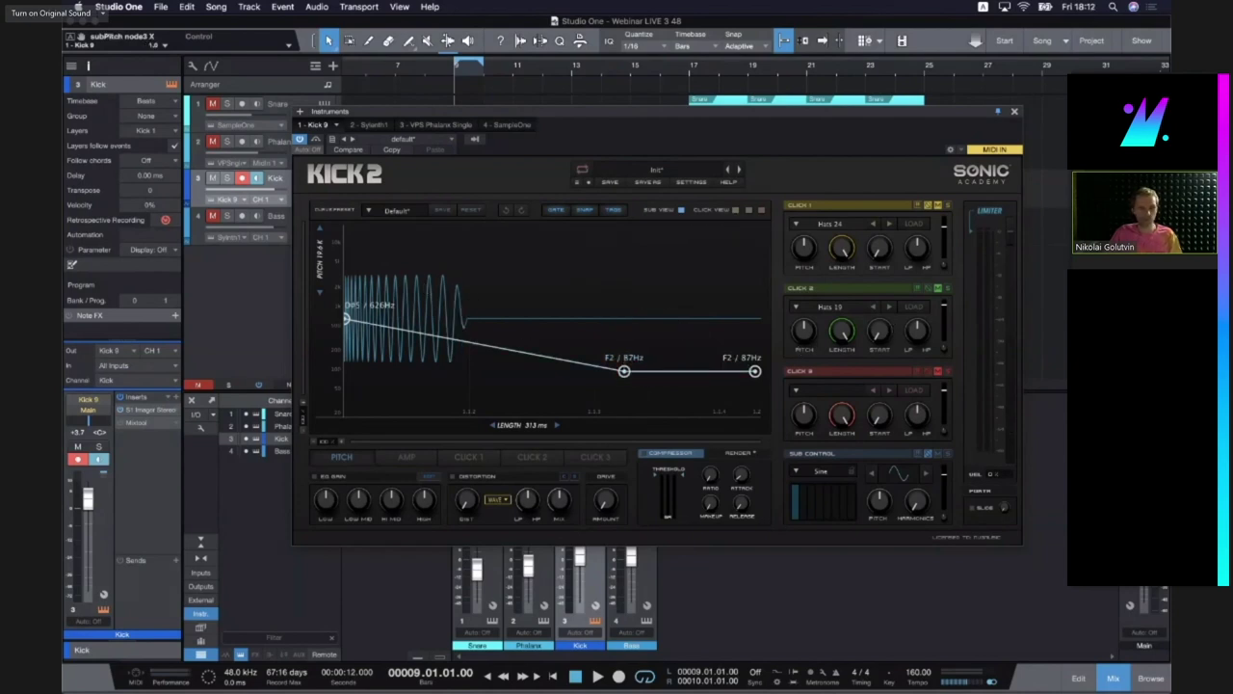
Play the kick and examine its waveform in the master's WaveShaper CM, then close the plug-in and stop playback
double_click(1143, 448)
key("space")
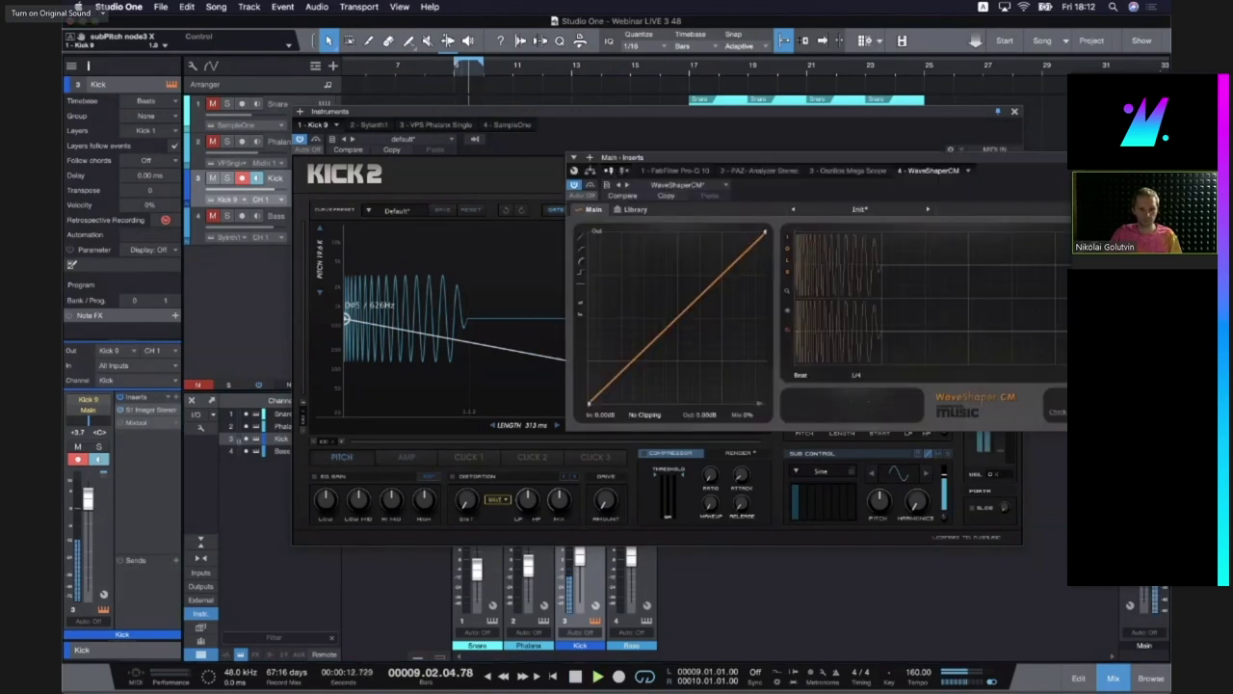
key("Escape")
key("space")
Lengthen the kick's amp envelope by moving its 0.0 drop node and sustain node further along, leaving the sustain node at about 0.49
left_click(412, 462)
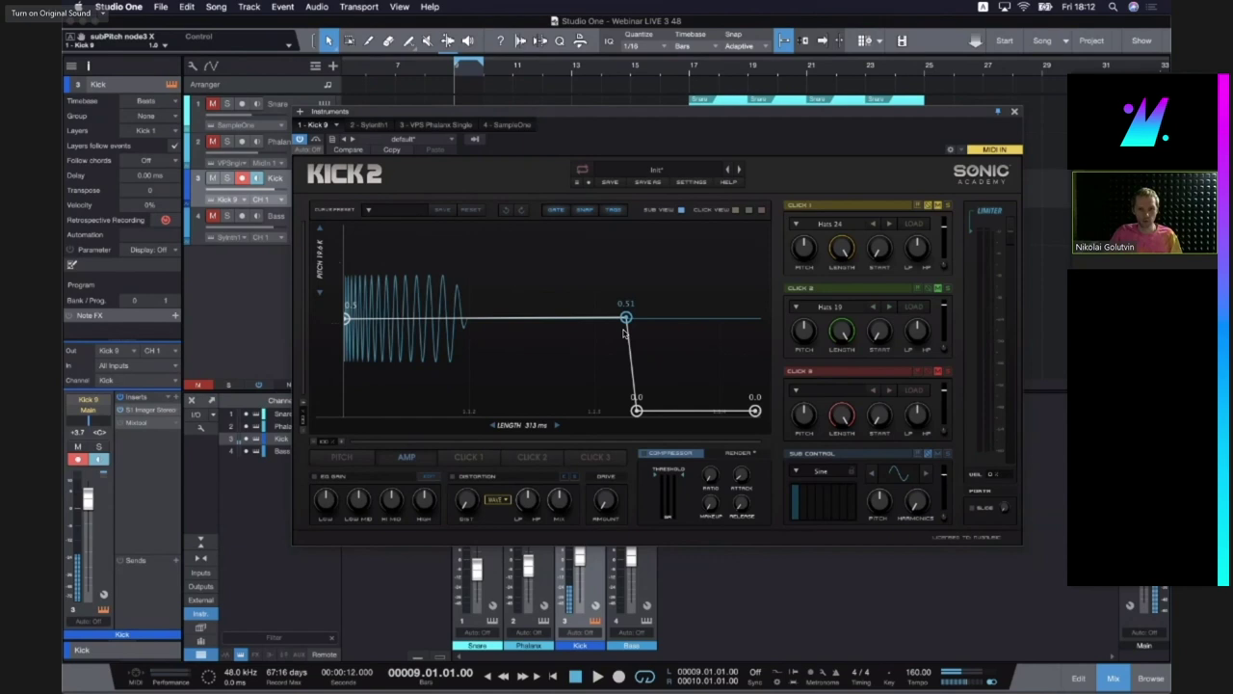
left_click_drag(637, 405, 692, 411)
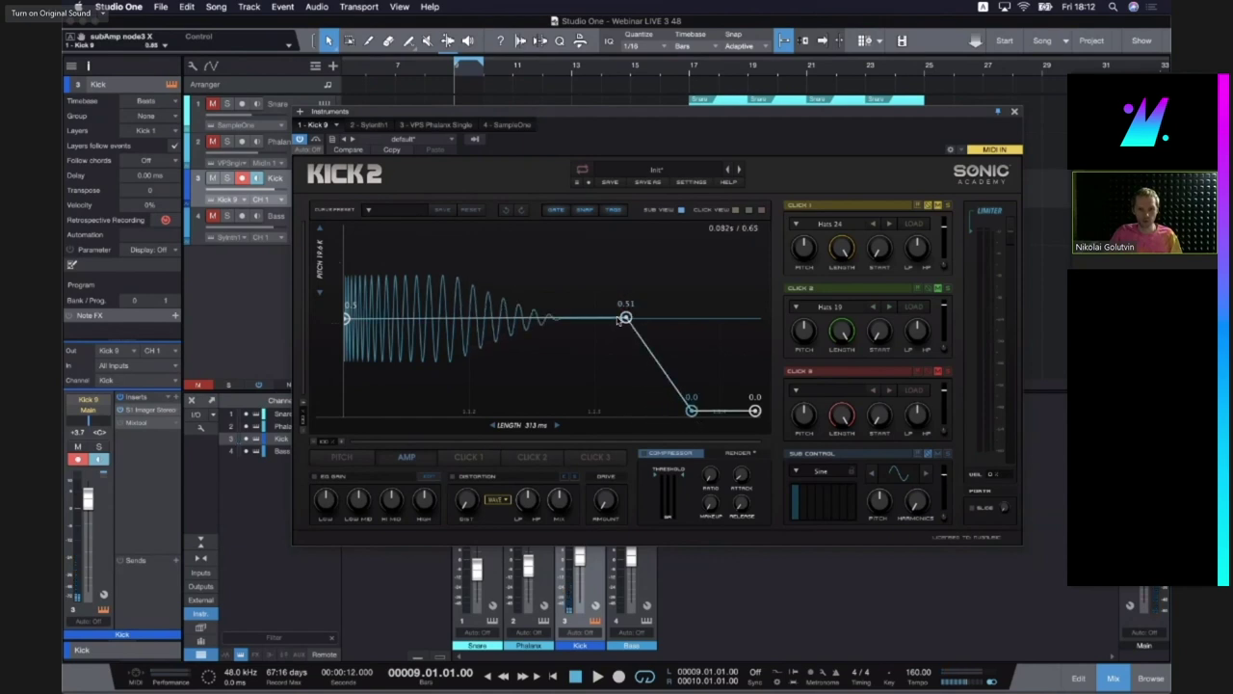
left_click_drag(627, 318, 682, 319)
left_click_drag(692, 412, 718, 411)
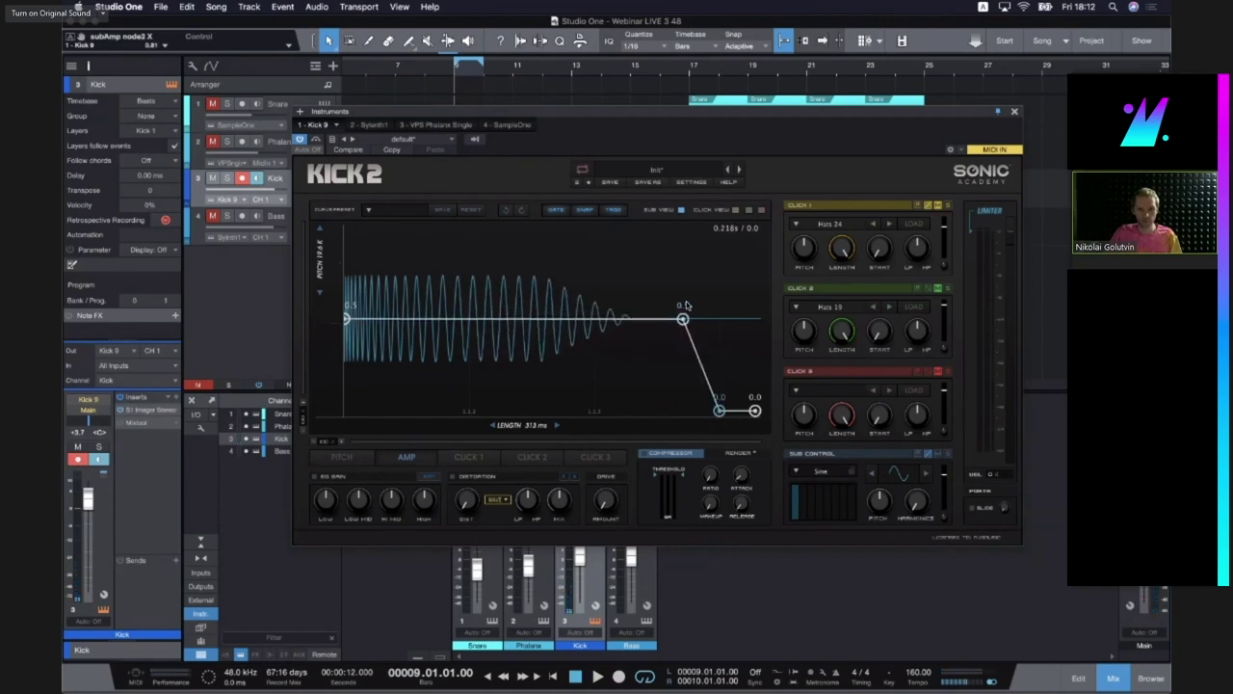
left_click_drag(682, 319, 693, 316)
key("space")
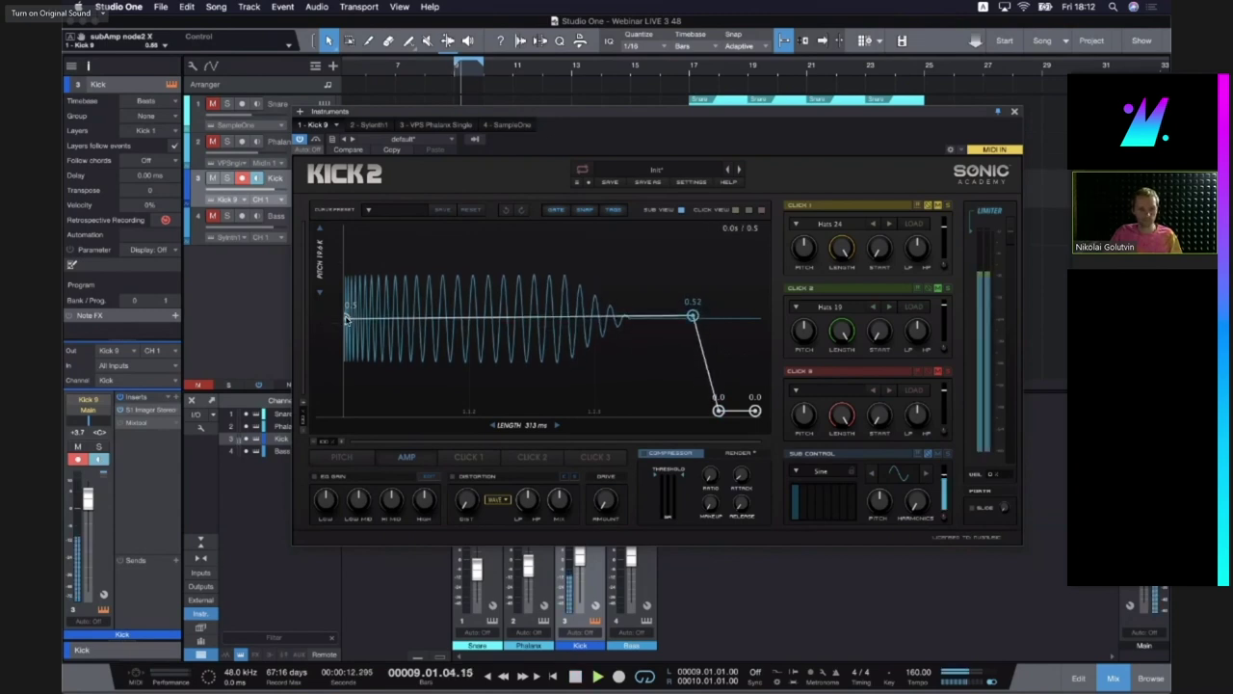
left_click_drag(693, 316, 689, 321)
Lower the pitch envelope's last two nodes to F1 / 44 Hz and move the middle one closer to the end
left_click(342, 456)
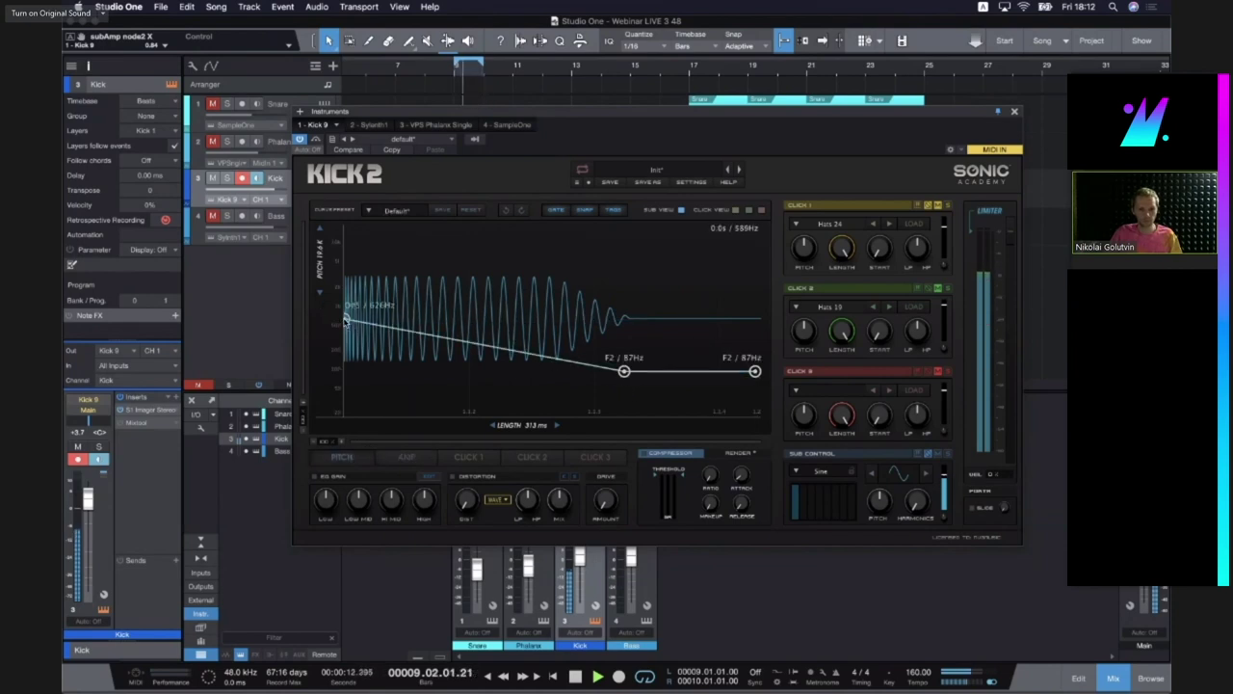
left_click_drag(624, 371, 587, 390)
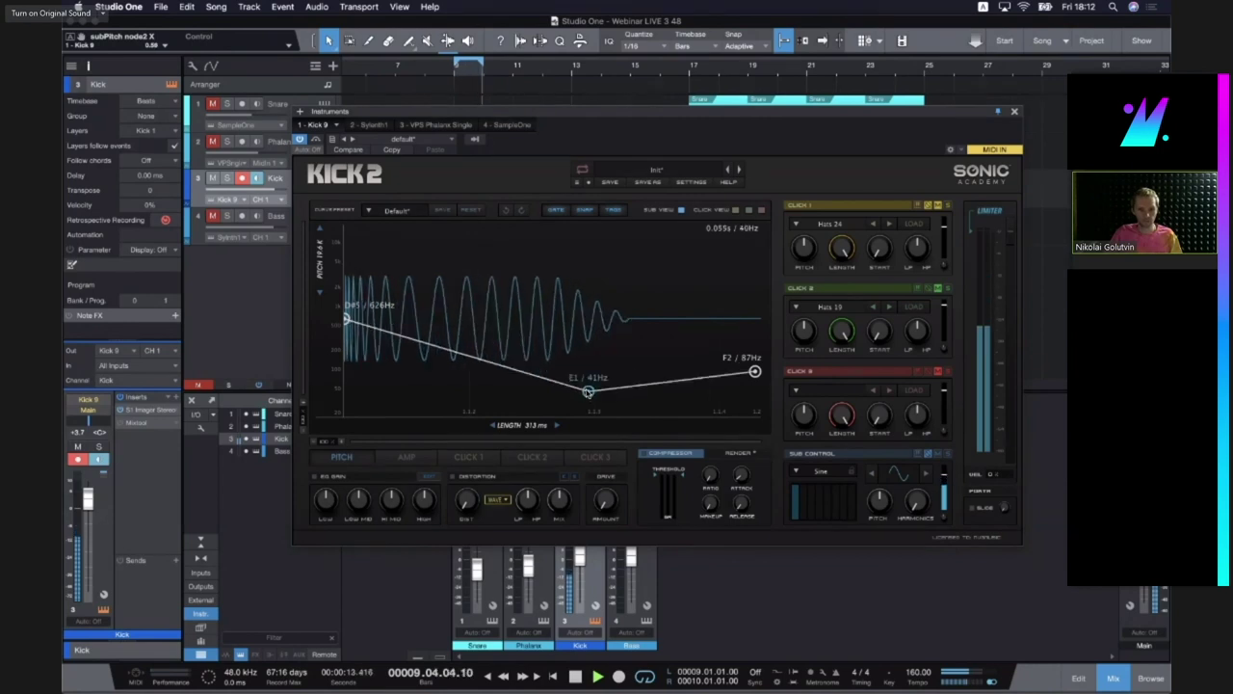
left_click_drag(756, 373, 757, 392)
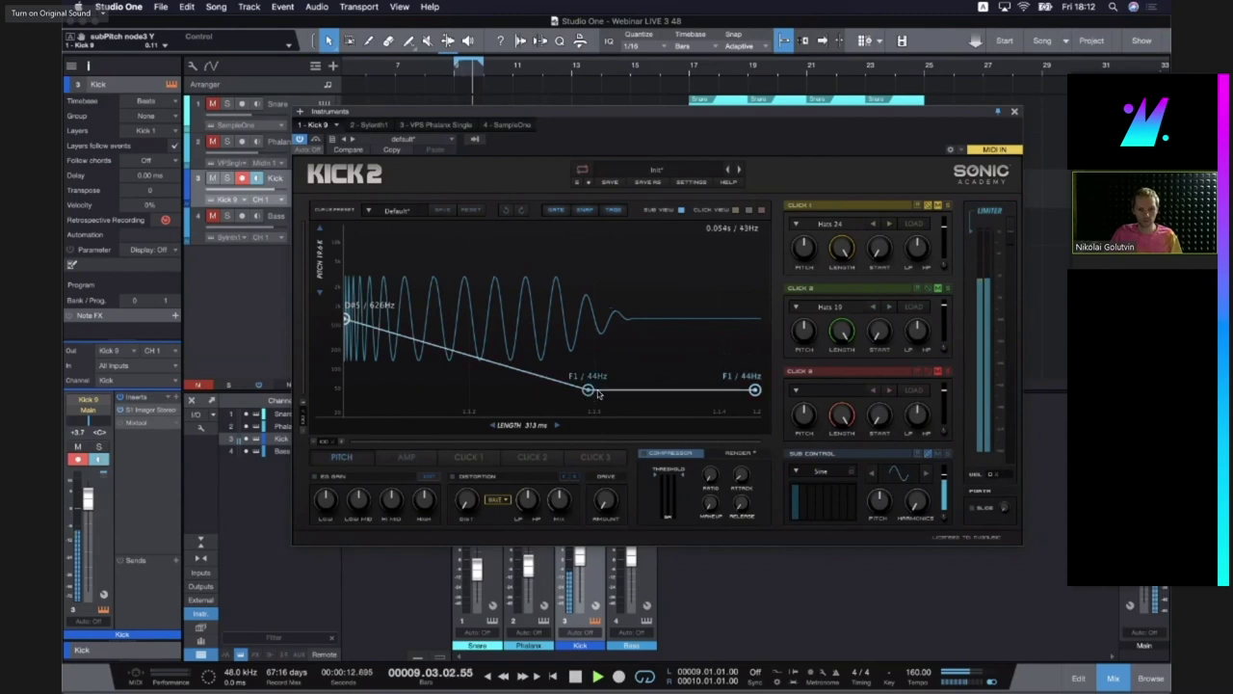
left_click_drag(586, 393, 677, 393)
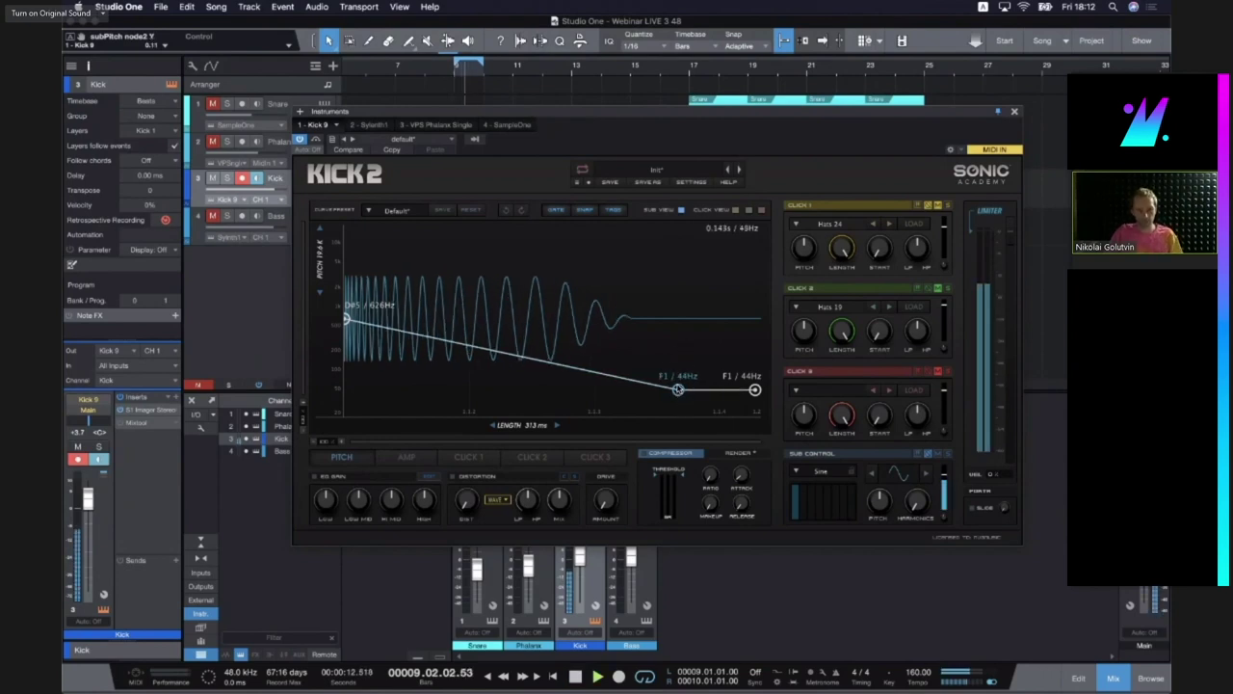
Raise the pitch envelope's start to F#8 / 5.92 kHz, add an early node at F5 / 698 Hz, and play the kick
double_click(434, 341)
left_click_drag(346, 319, 344, 258)
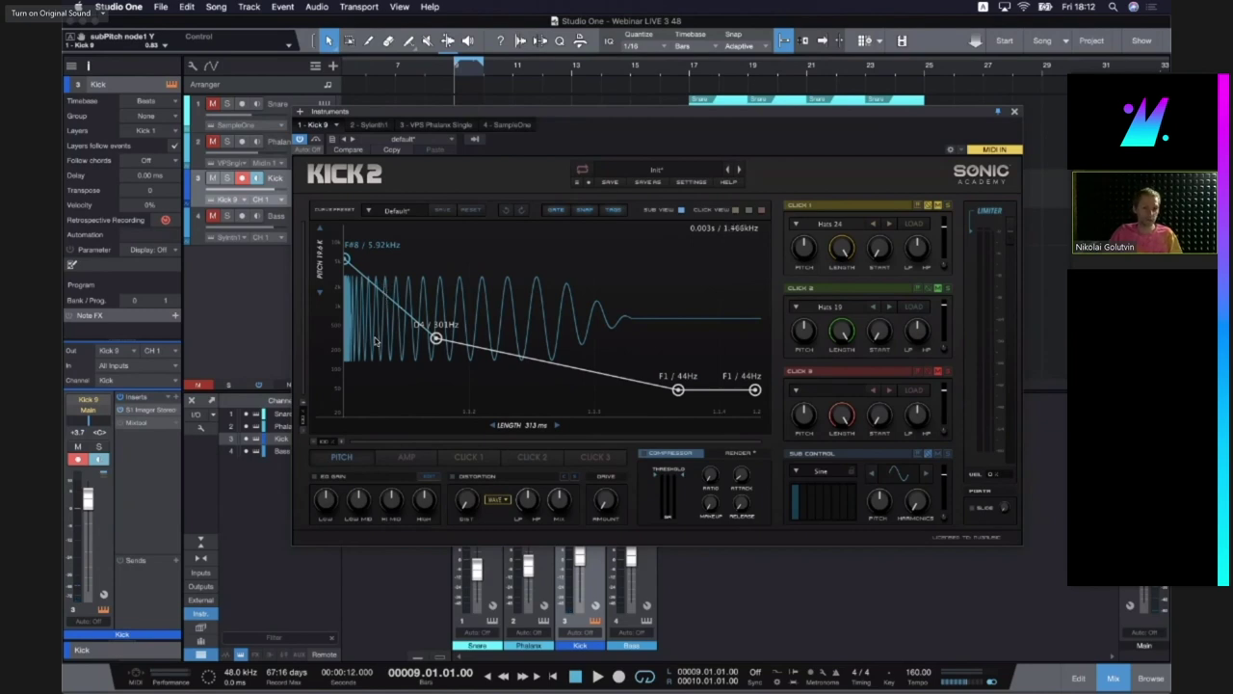
mouse_move(400, 306)
left_mouse_down()
mouse_move(418, 325)
mouse_move(425, 303)
mouse_move(435, 317)
mouse_move(388, 301)
mouse_move(400, 315)
left_mouse_up()
key("space")
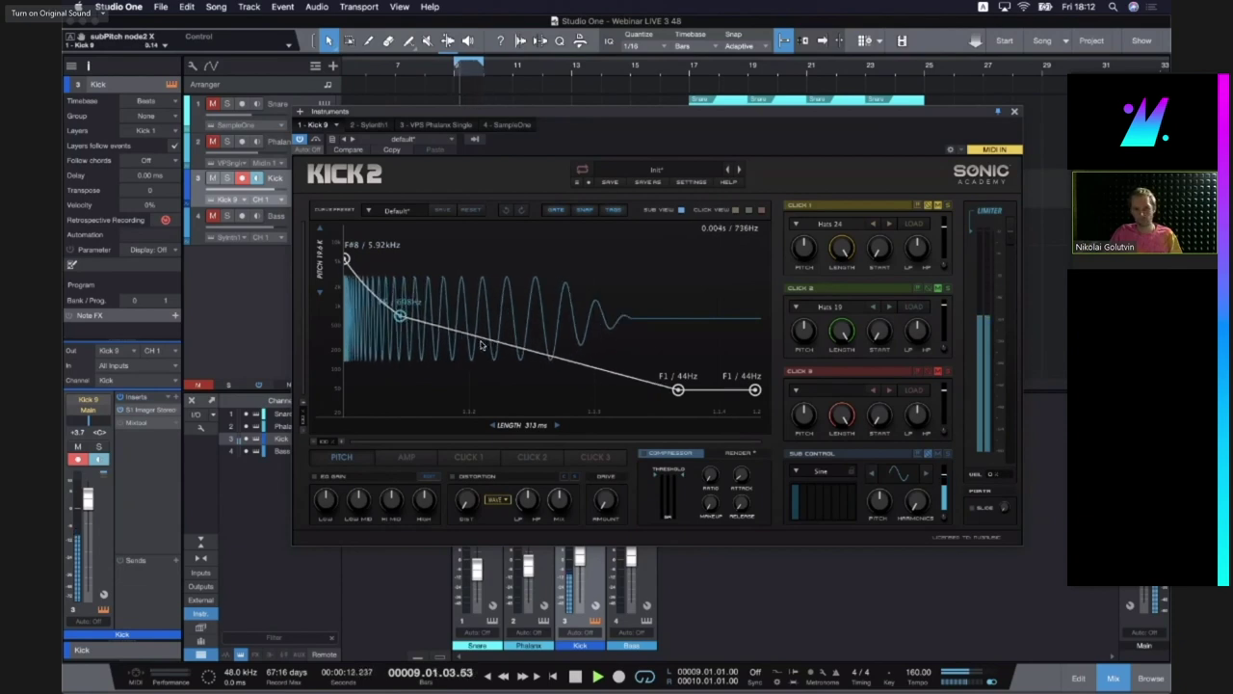
Add a pitch node at B3 / 247 Hz between the F5 and F1 nodes and check the kick's spectrum in PAZ Analyzer
double_click(482, 343)
left_click_drag(478, 343, 473, 346)
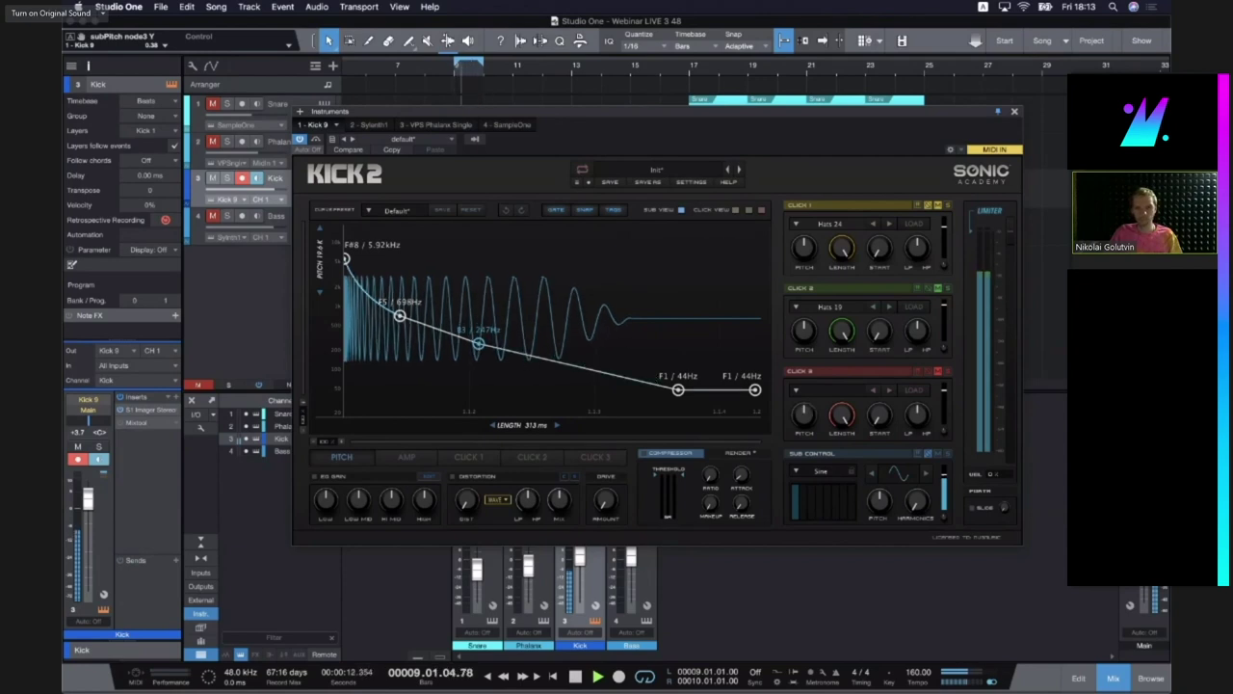
key("F11")
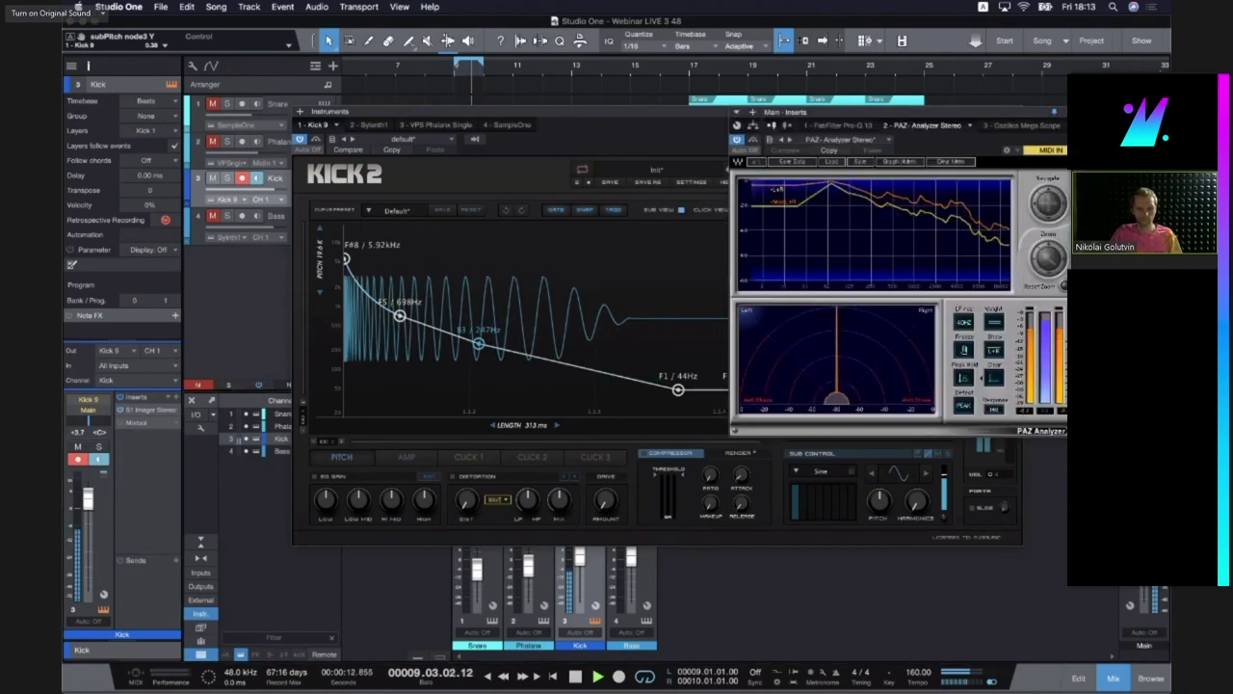
left_click(478, 344)
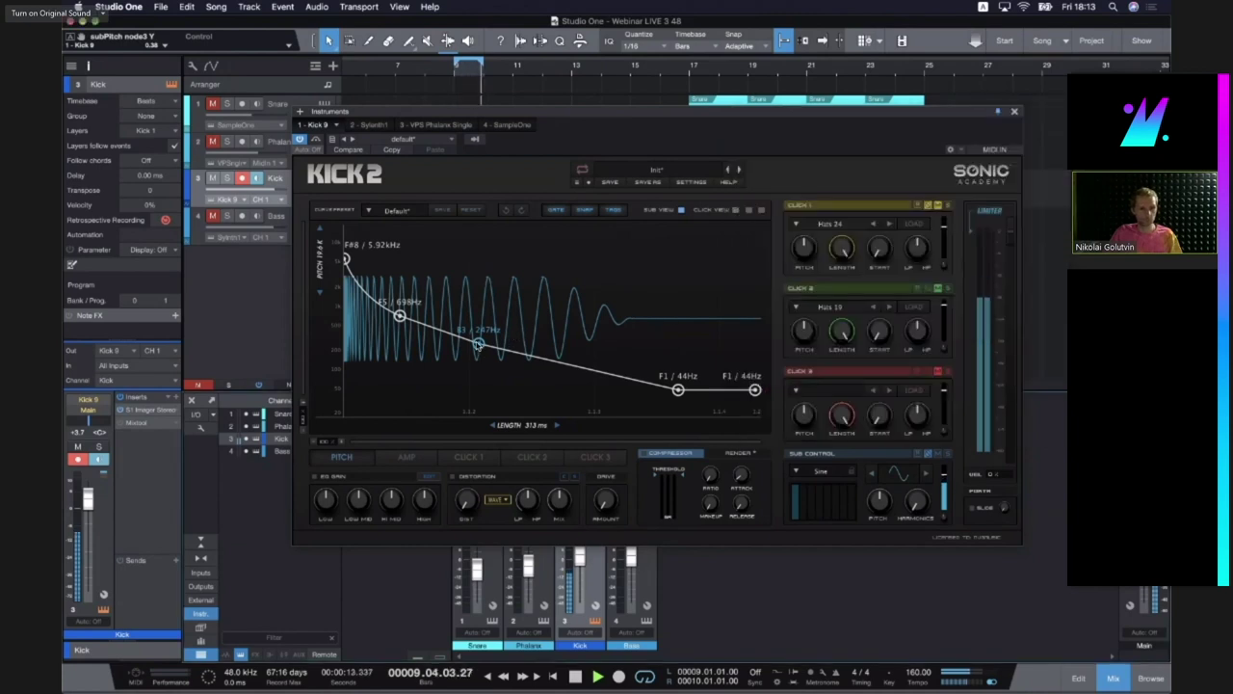
Refine the pitch curve by setting the early node to F#5 / 740 Hz and moving the B3 node along to D#2 / 78 Hz
left_click_drag(478, 350, 532, 357)
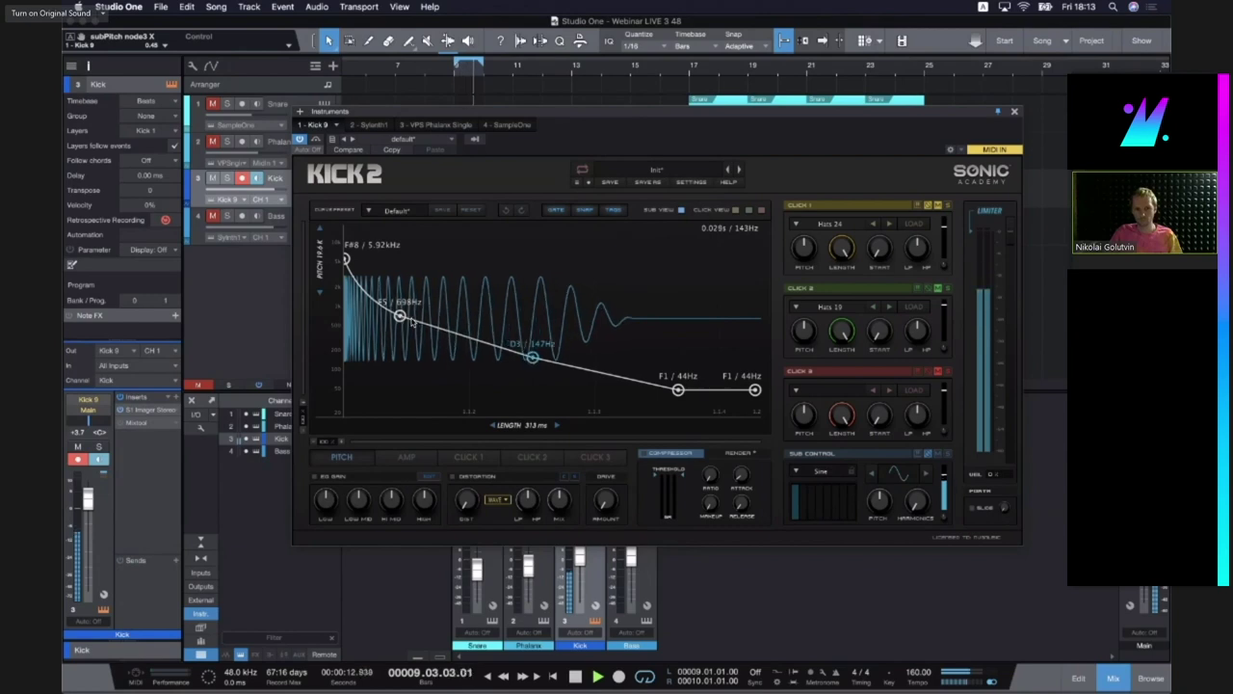
mouse_move(377, 315)
left_mouse_down()
mouse_move(380, 302)
mouse_move(399, 315)
left_mouse_up()
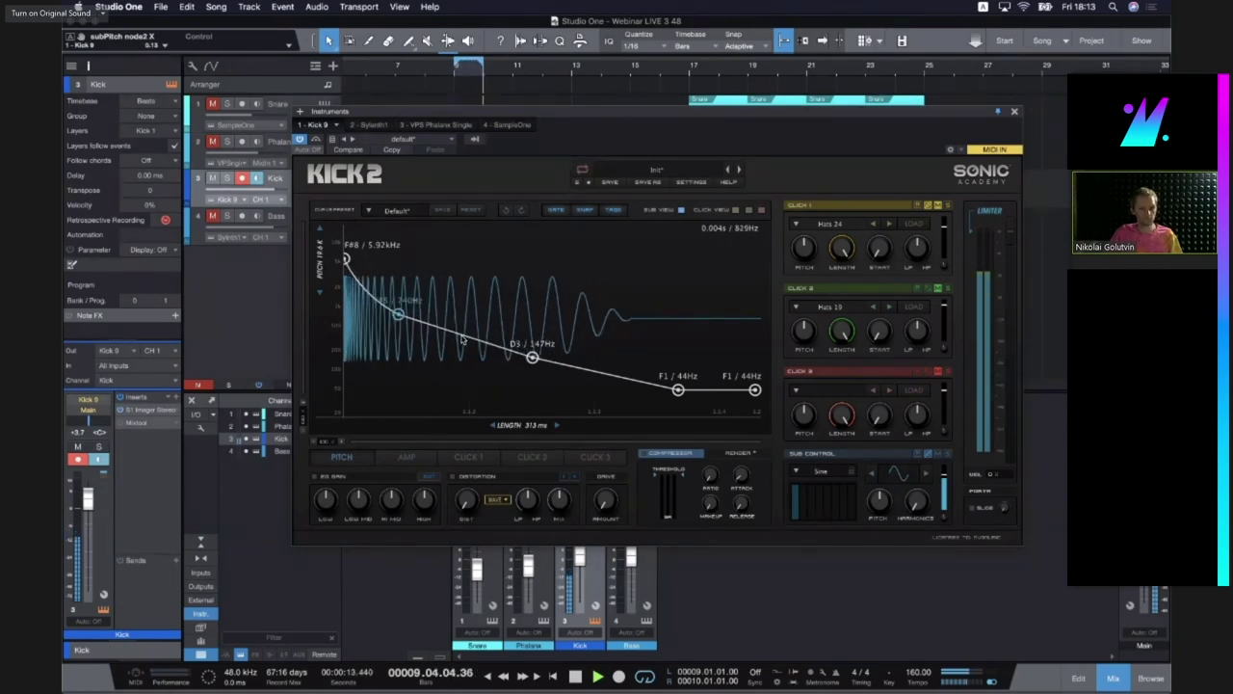
left_click_drag(532, 357, 586, 378)
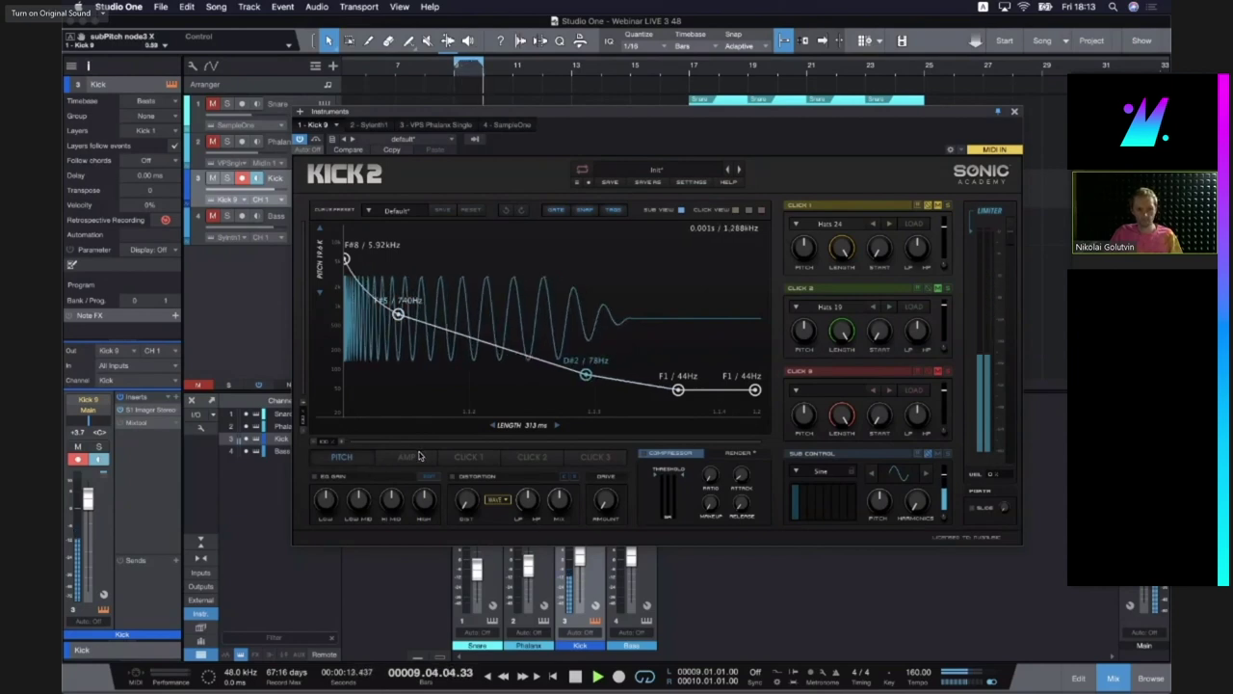
Add amp envelope nodes at about 0.48 and 0.49 before the sustain node, and raise the start level to about 0.63
double_click(446, 323)
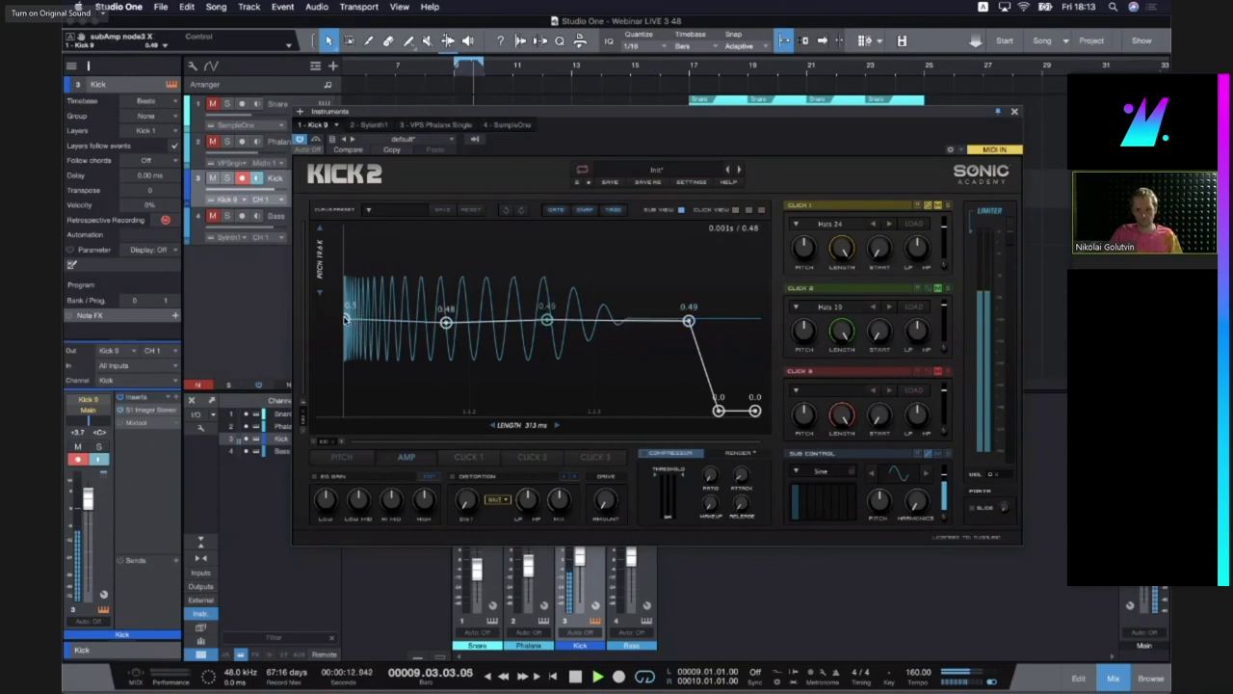
left_click_drag(345, 320, 345, 294)
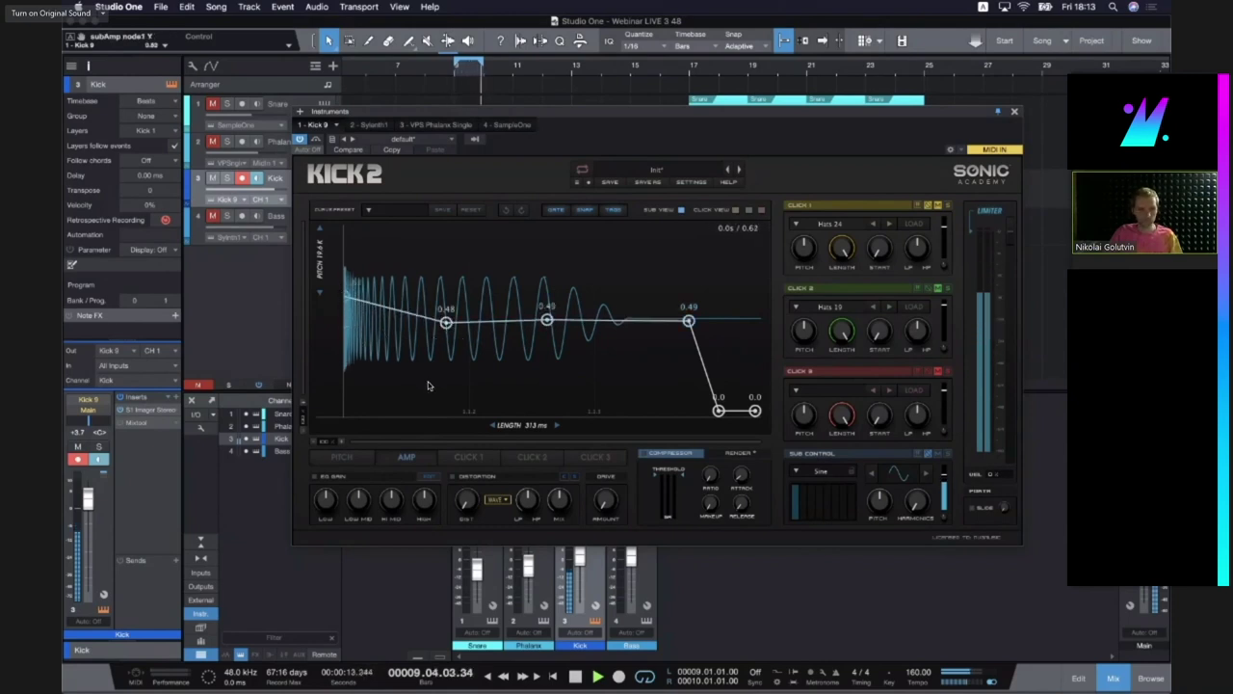
Shape the amp envelope with a start level of 0.69, a dip to about 0.19 and a peak of about 0.68
left_click_drag(446, 322, 432, 377)
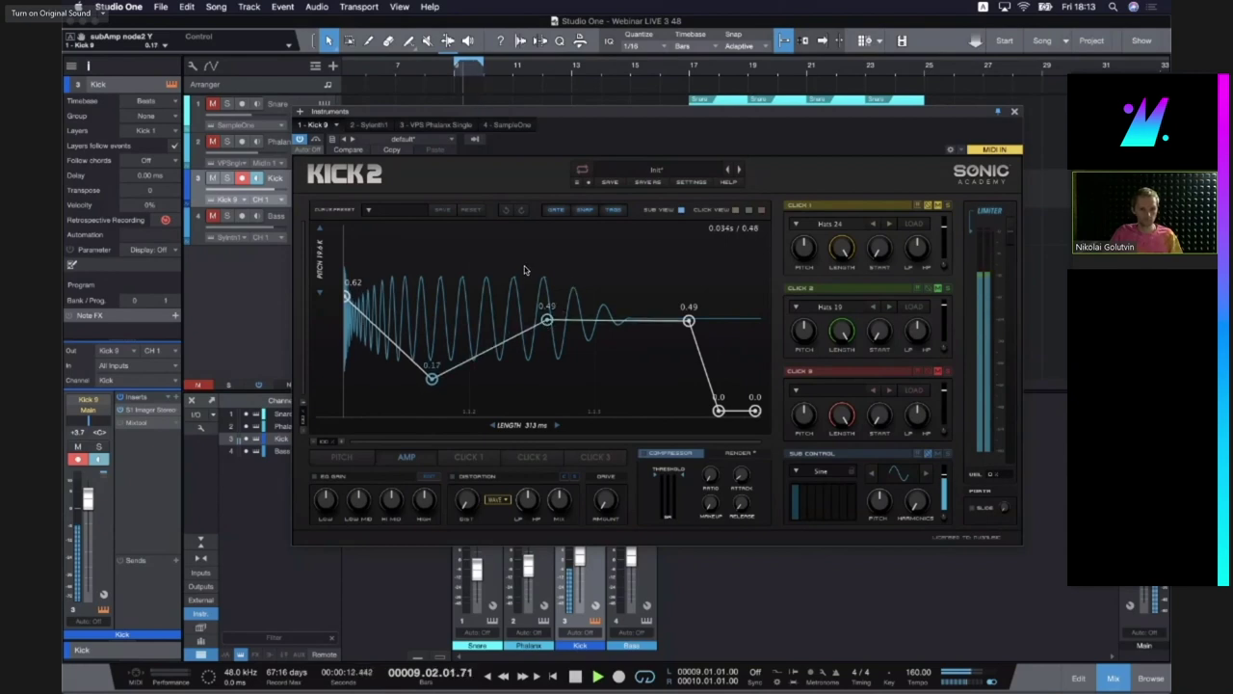
left_click_drag(547, 319, 527, 271)
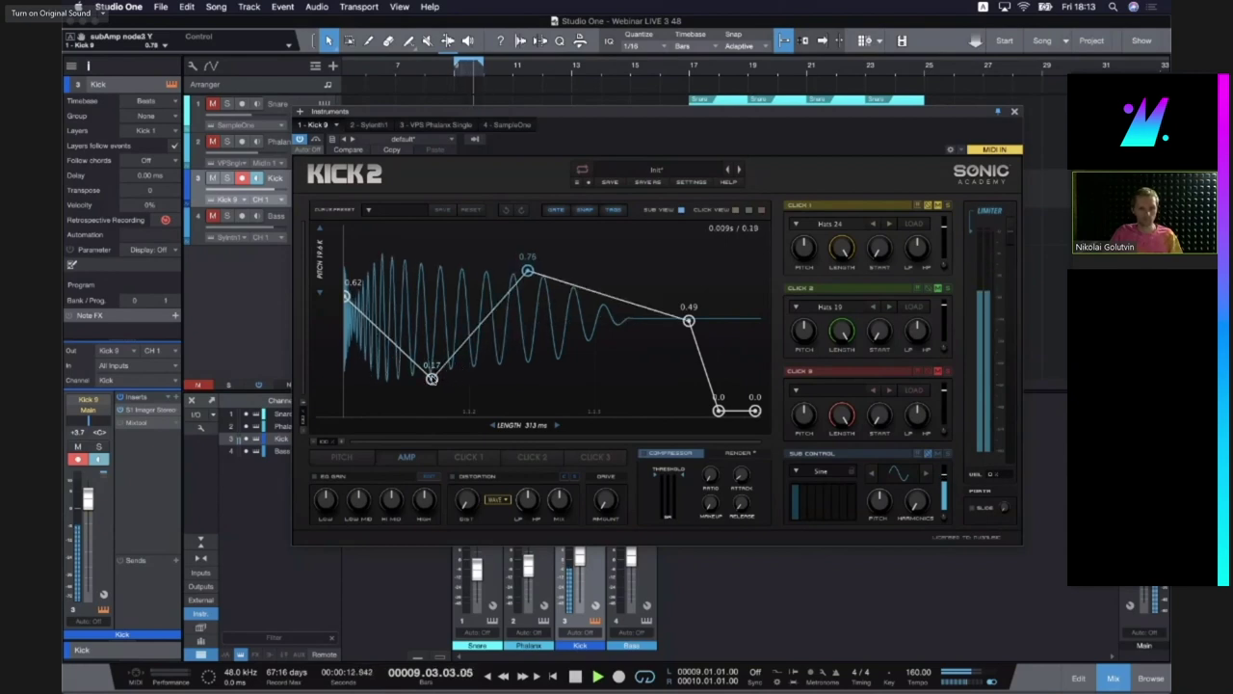
left_click_drag(432, 378, 468, 380)
left_click_drag(527, 271, 561, 294)
left_click_drag(470, 383, 453, 376)
left_click_drag(404, 345, 403, 353)
left_click_drag(347, 298, 347, 287)
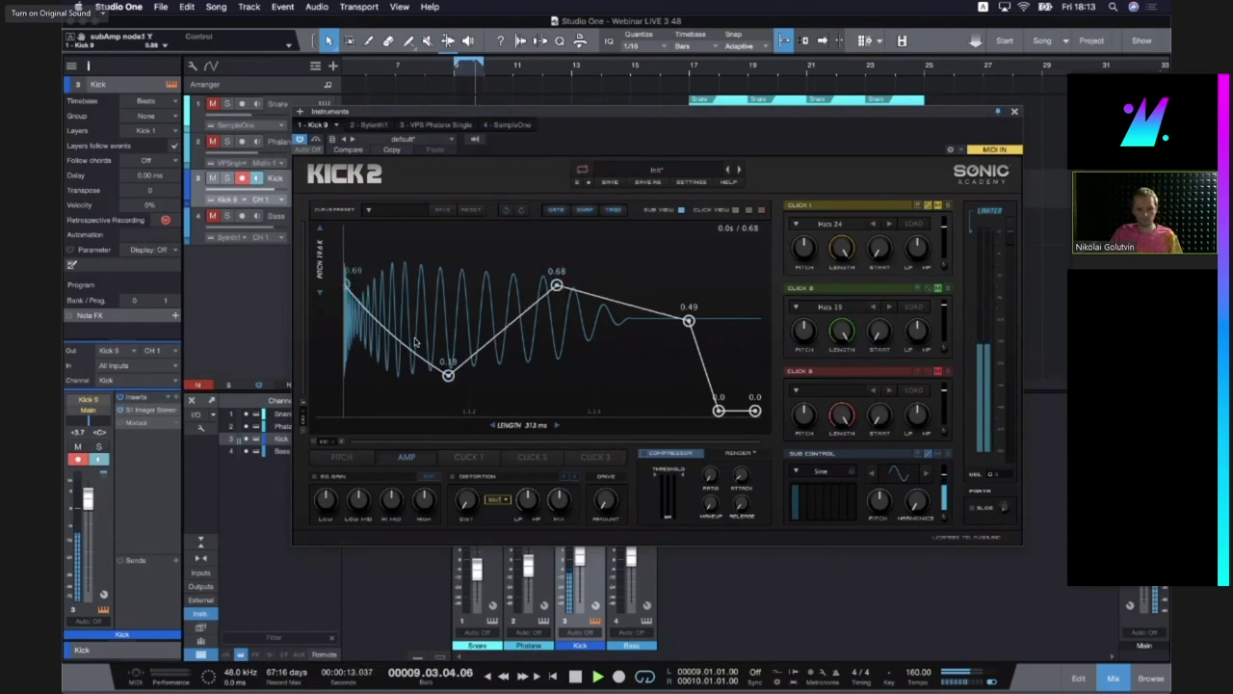
Bend the amp segments on both sides of the dip into smooth curves and move the 0.68 peak node earlier
left_click_drag(409, 345, 406, 391)
double_click(491, 337)
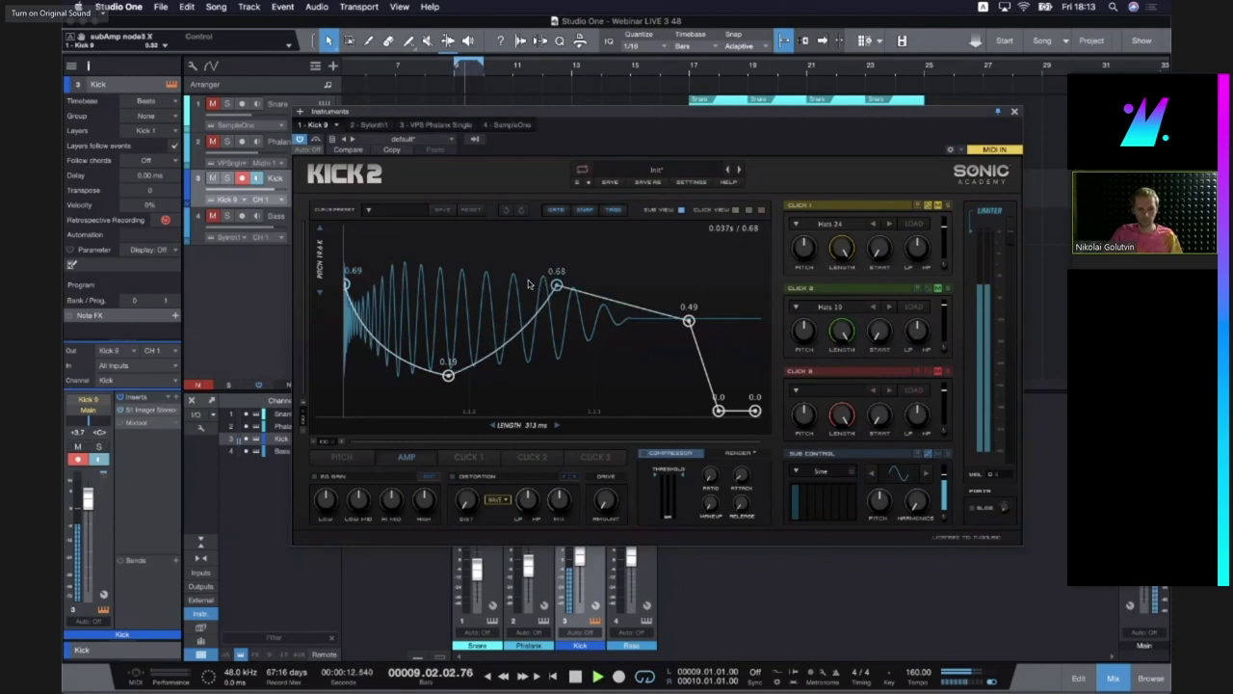
left_click_drag(557, 286, 518, 286)
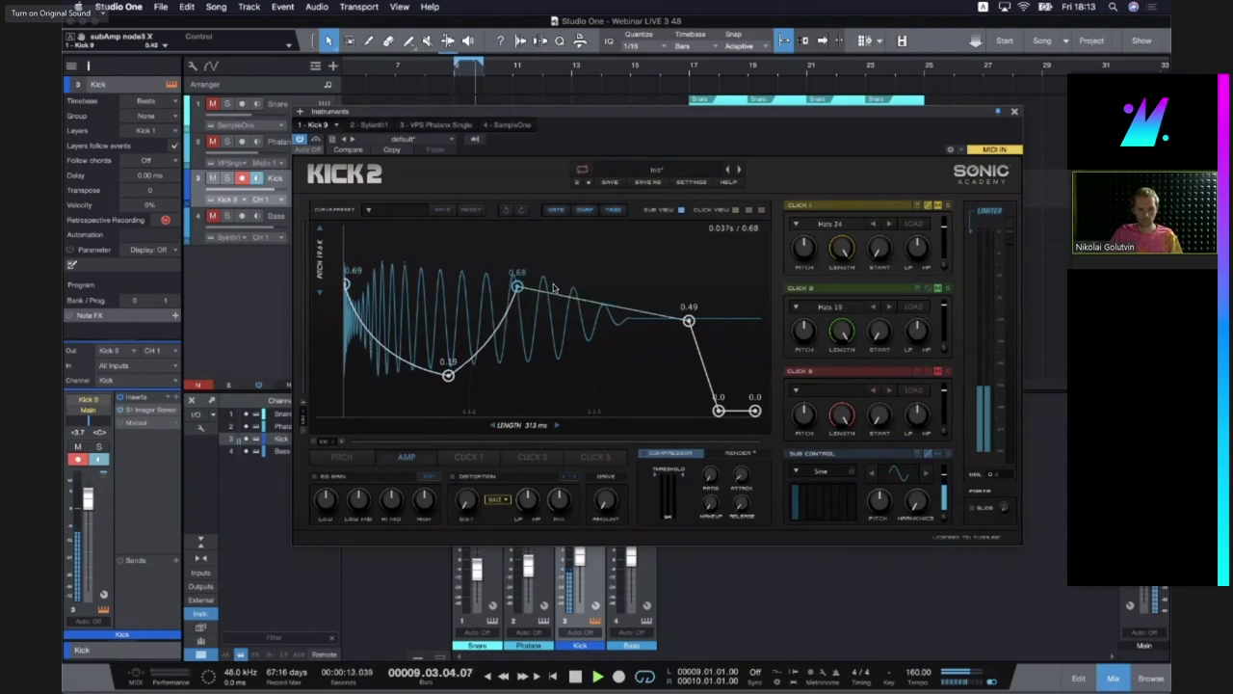
Add two amp nodes between the peak and the 0.49 node, at about 0.59 and 0.6, the second close to the 0.49 node
double_click(569, 303)
double_click(628, 306)
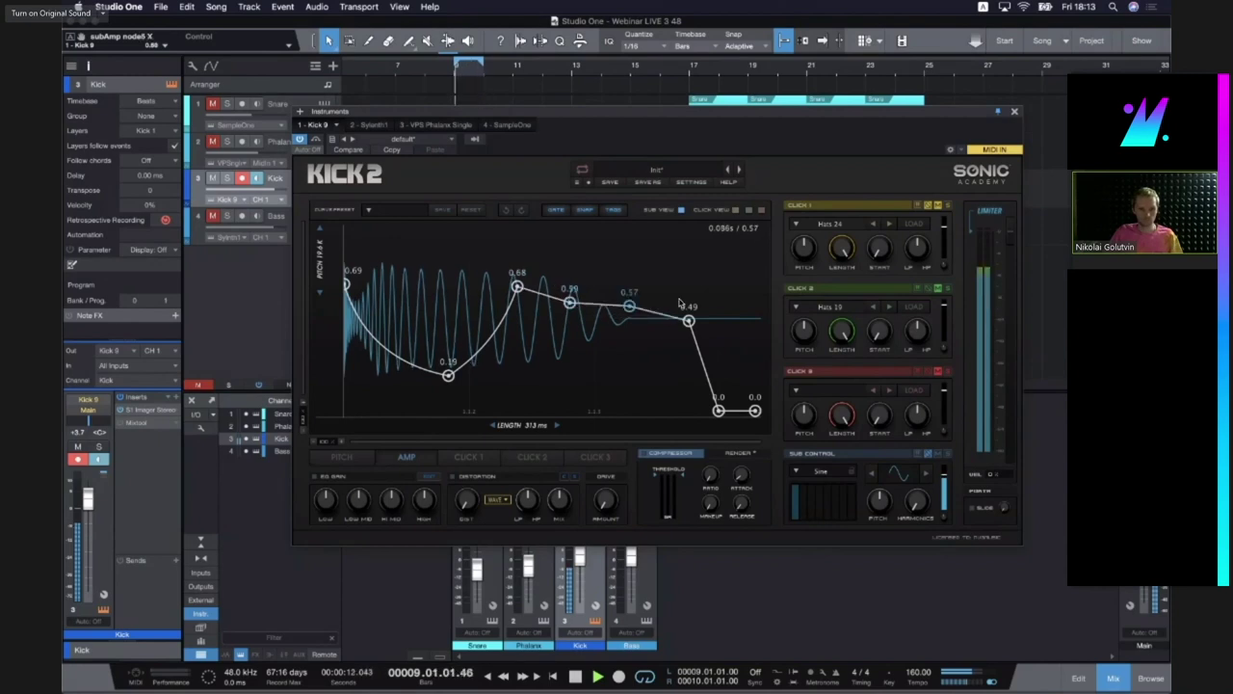
left_click_drag(628, 306, 669, 301)
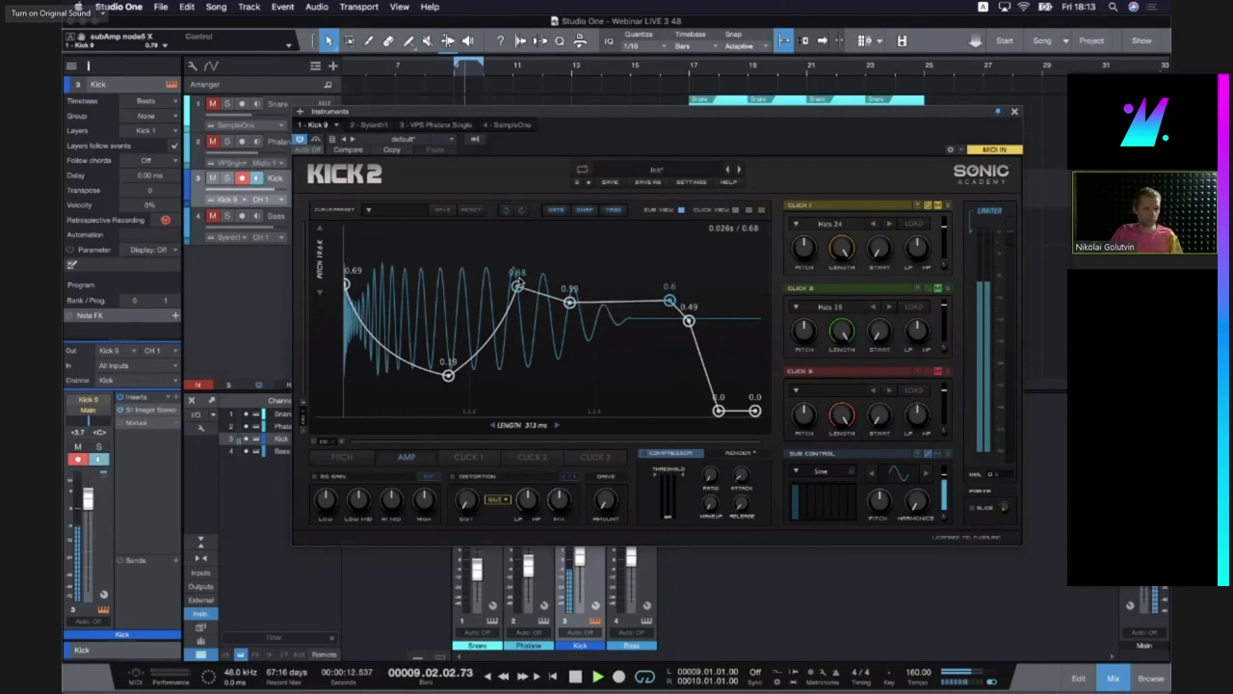
Refine the amp envelope to a 0.8 start, a 0.2 dip and a 0.7 peak, and move the first 0.0 node slightly earlier
left_click_drag(518, 285, 519, 282)
mouse_move(448, 375)
left_mouse_down()
mouse_move(425, 360)
mouse_move(447, 357)
left_mouse_up()
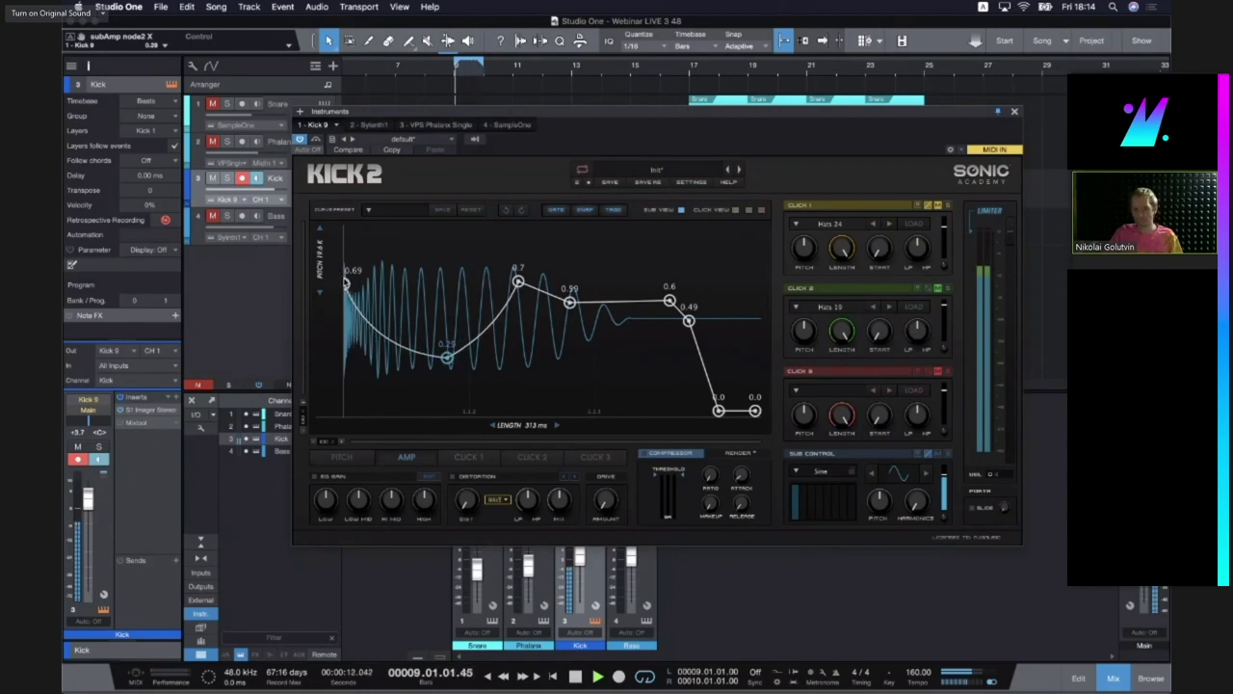
left_click_drag(346, 283, 346, 263)
left_click_drag(446, 358, 440, 373)
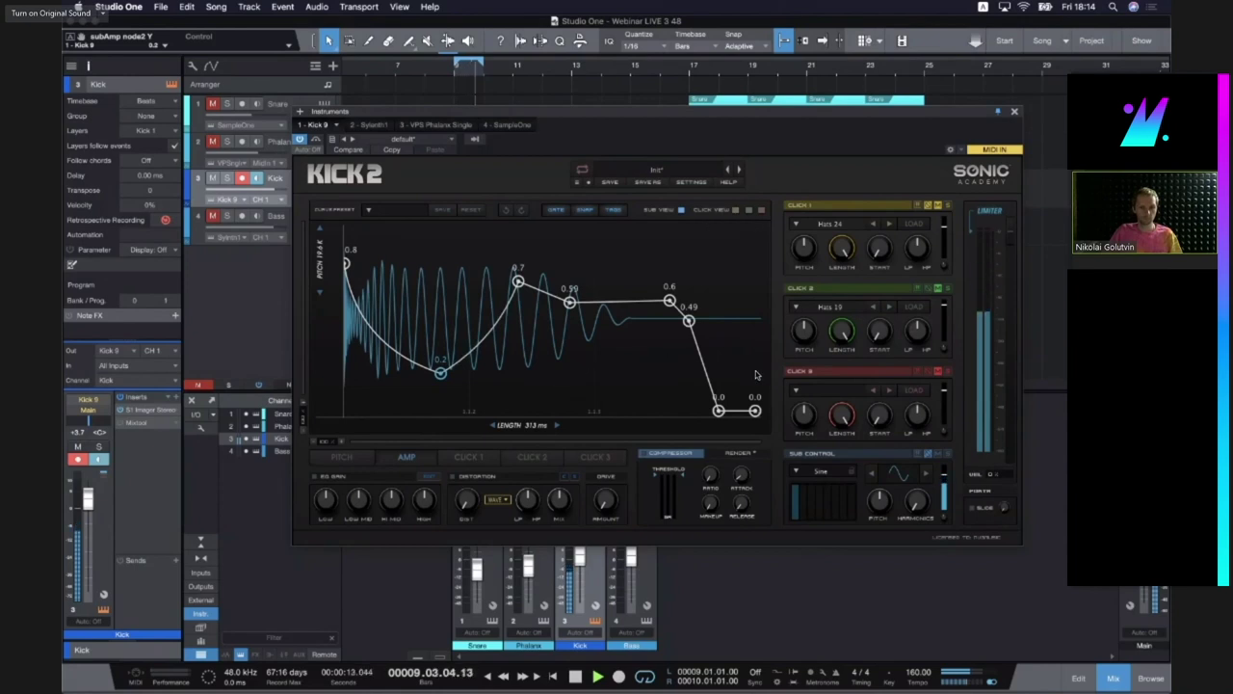
mouse_move(719, 410)
left_mouse_down()
mouse_move(694, 411)
mouse_move(708, 410)
left_mouse_up()
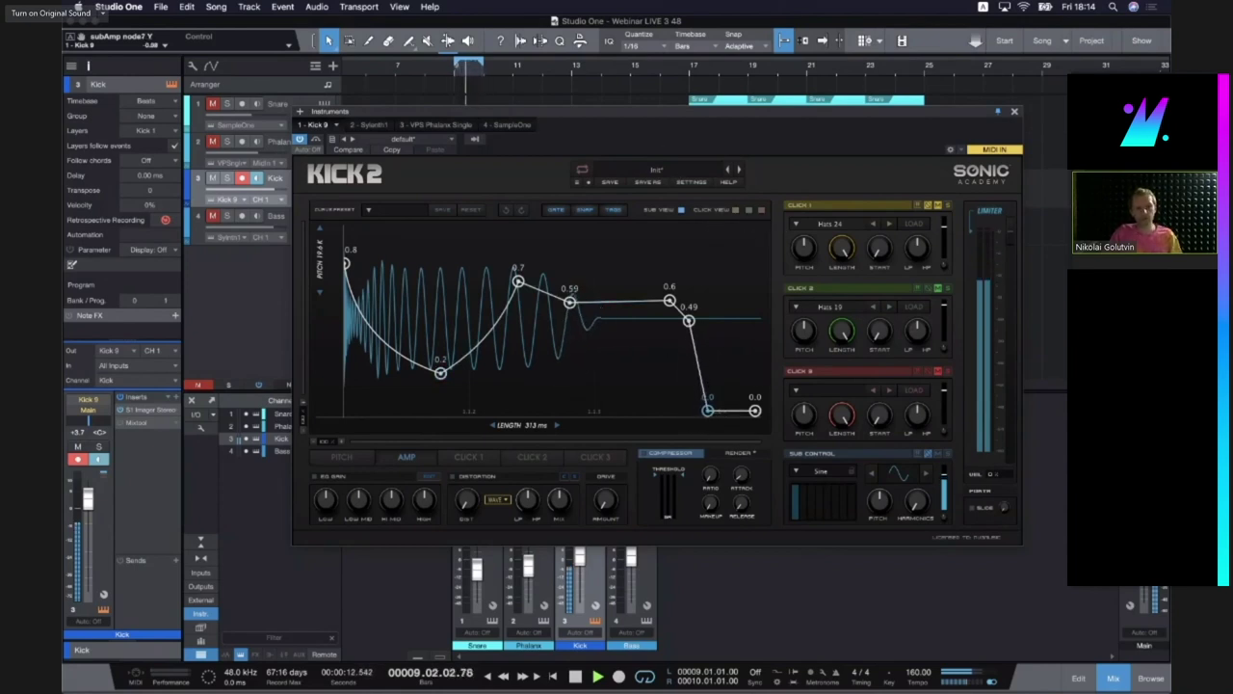
Play the kick and examine its waveform in WaveShaper CM on the main channel
key("space")
key("F11")
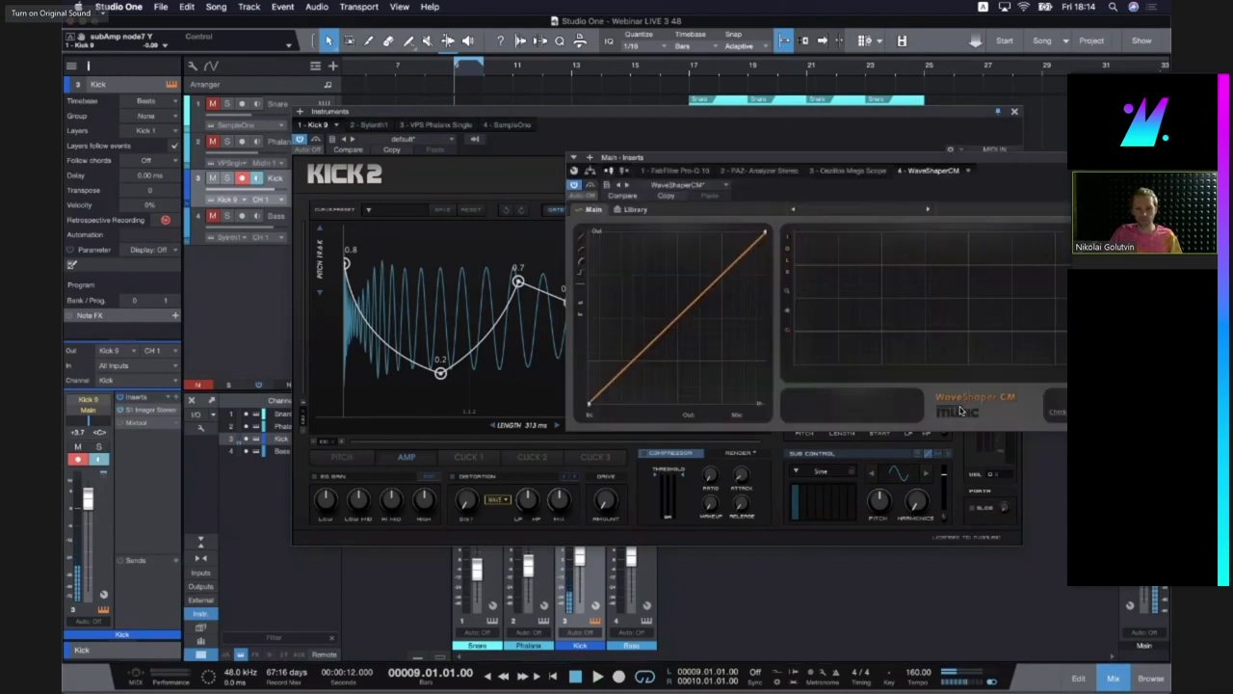
key("space")
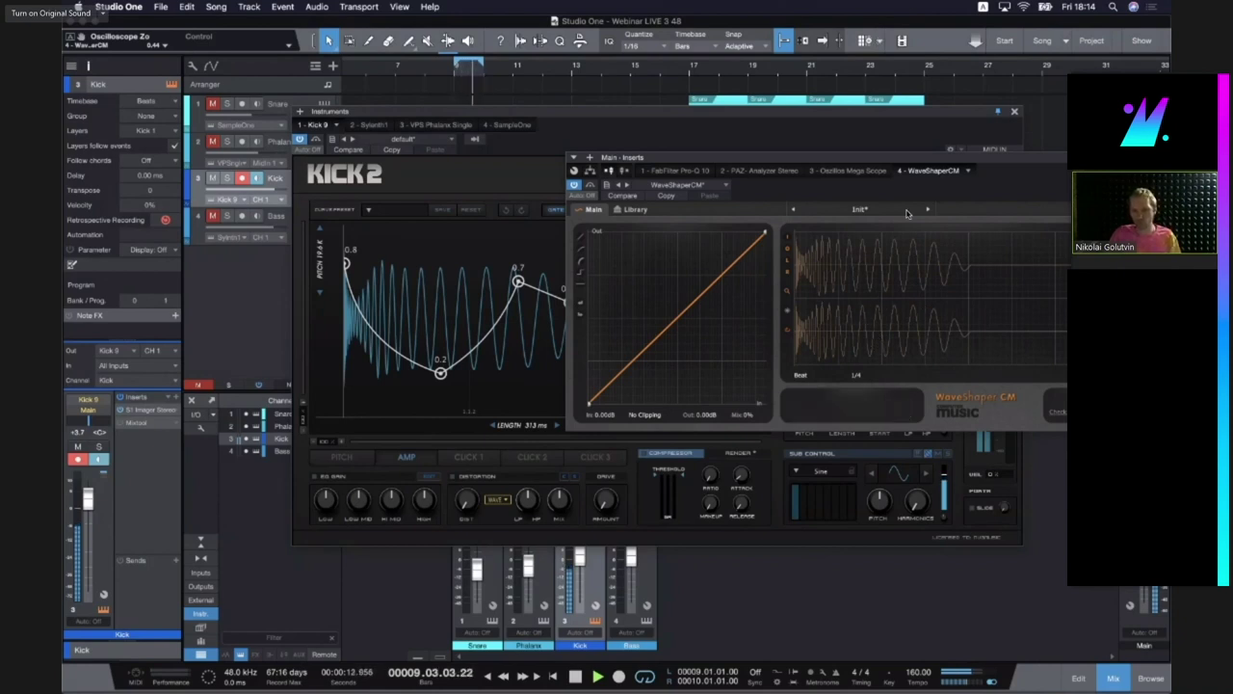
key("space")
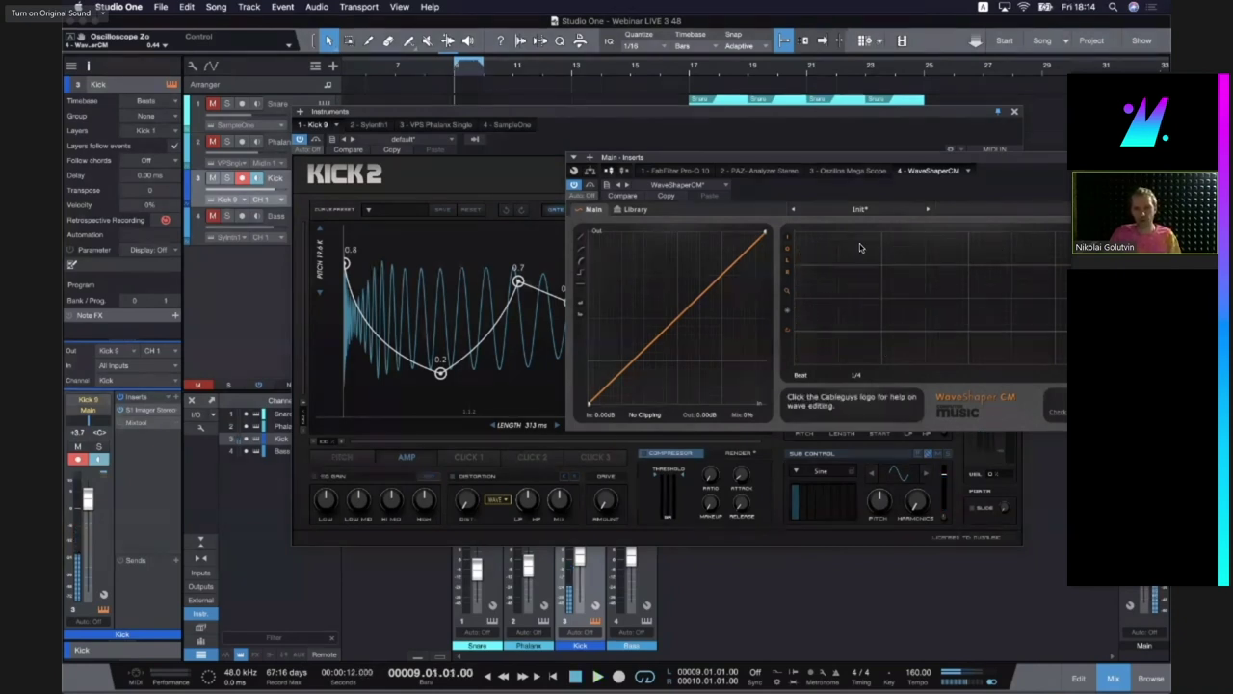
key("space")
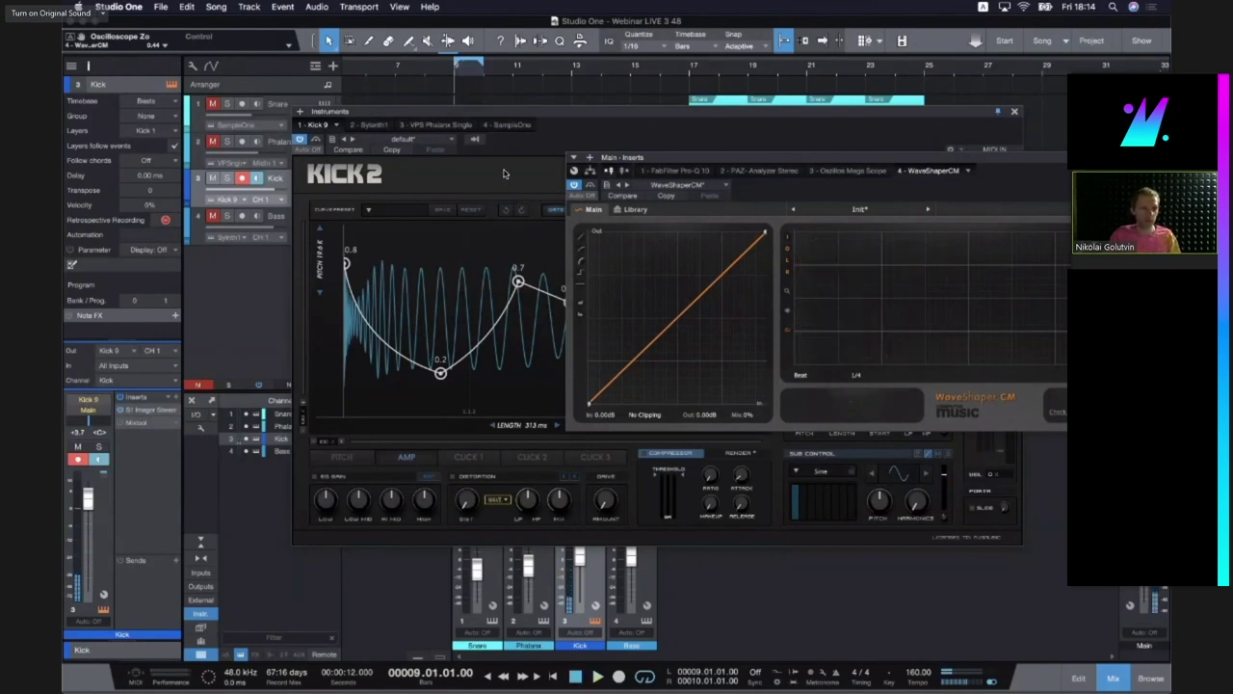
Close the WaveShaper CM window and save the song
key("Escape")
left_click(161, 7)
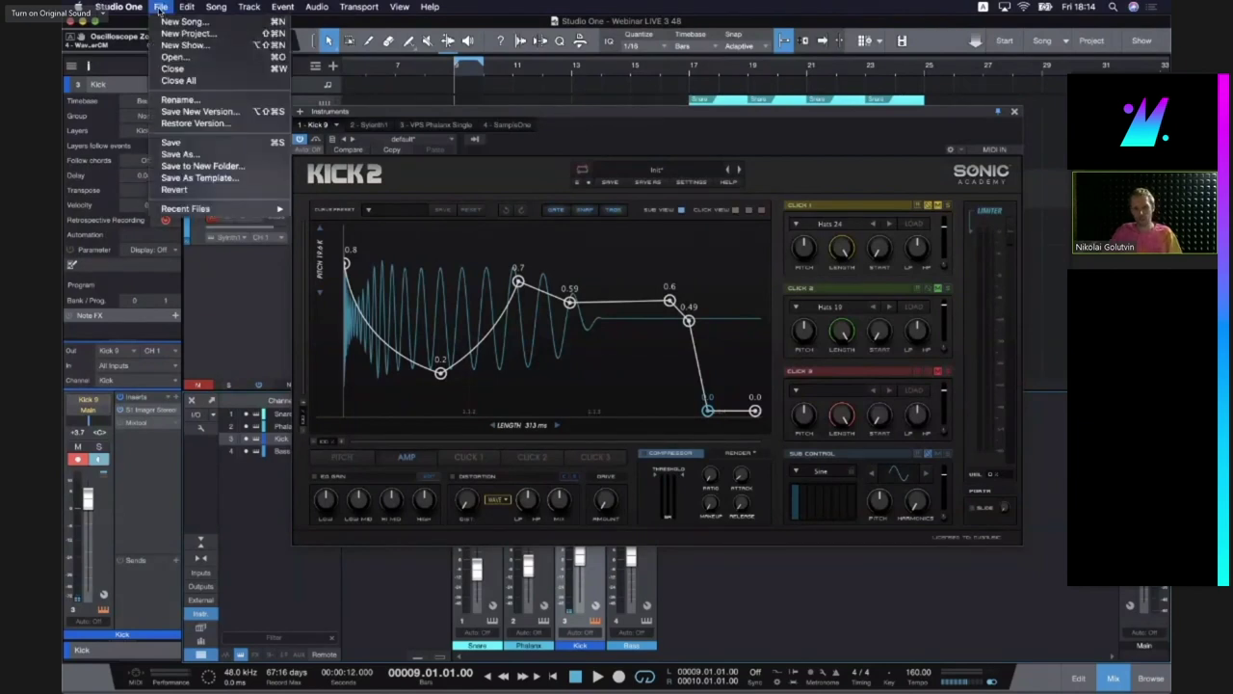
left_click(181, 142)
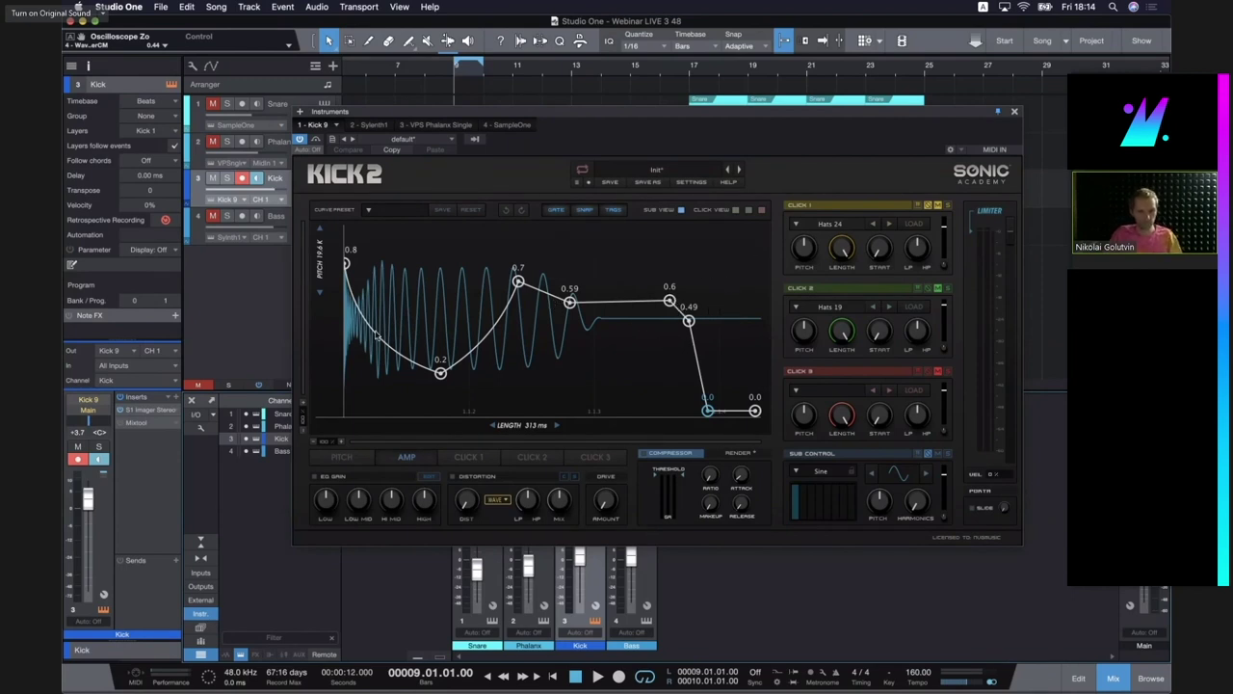
Add a pitch node at C#7 / 2.217 kHz between the F#8 and F#5 nodes and check the spectrum in PAZ Analyzer
left_click(341, 457)
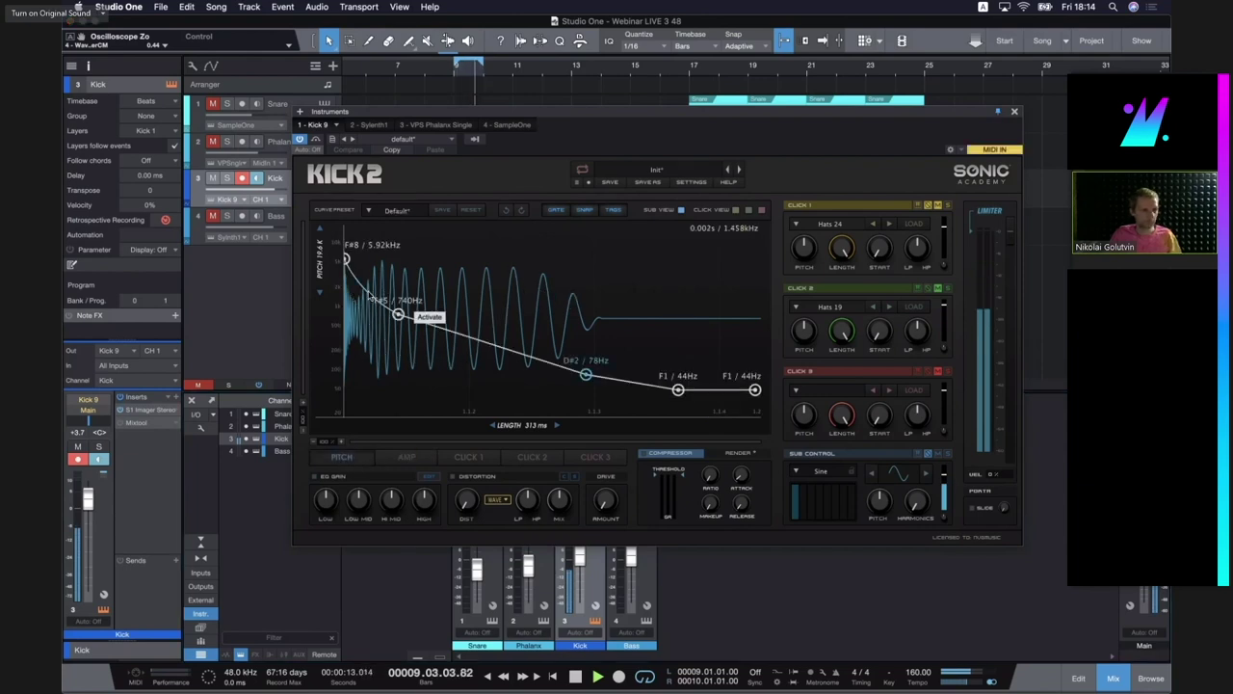
double_click(370, 295)
left_click_drag(369, 294, 352, 286)
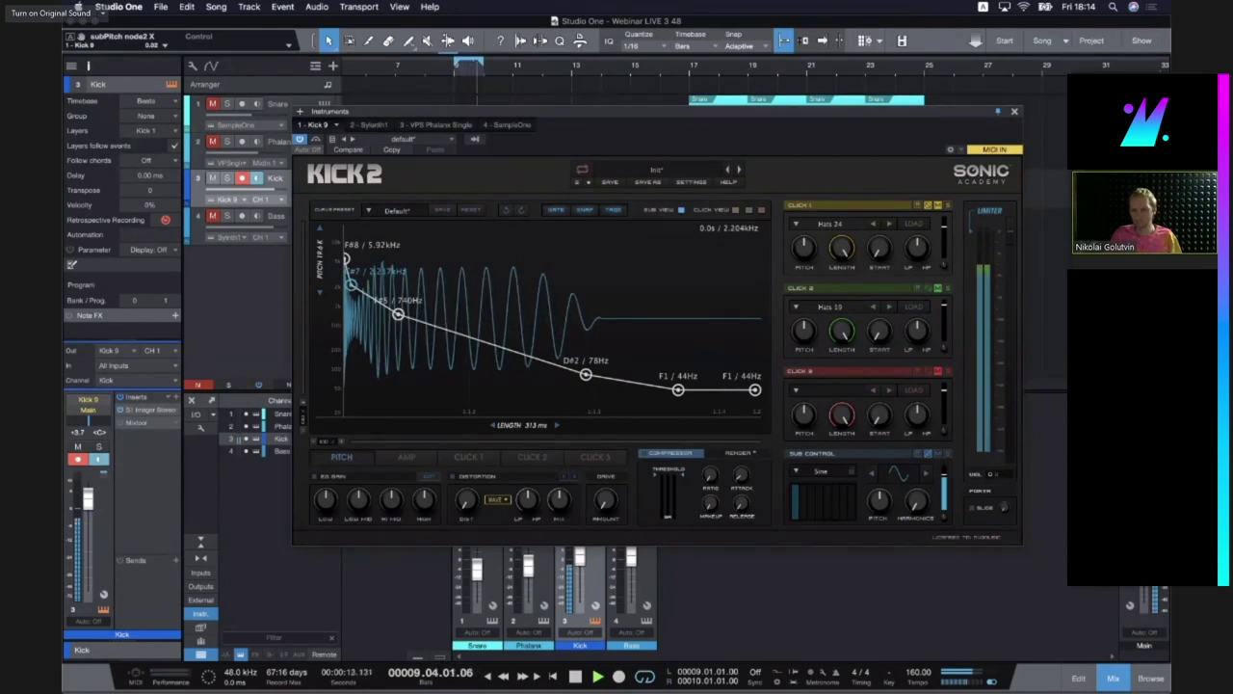
double_click(1143, 422)
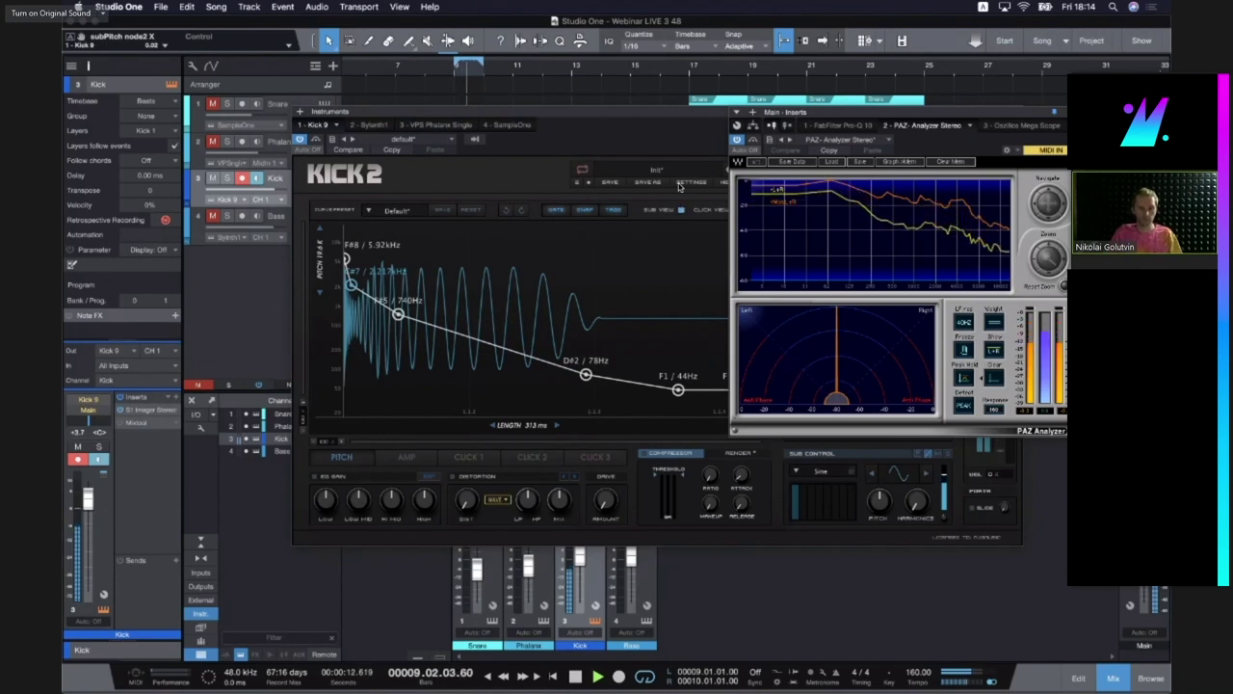
left_click(1070, 112)
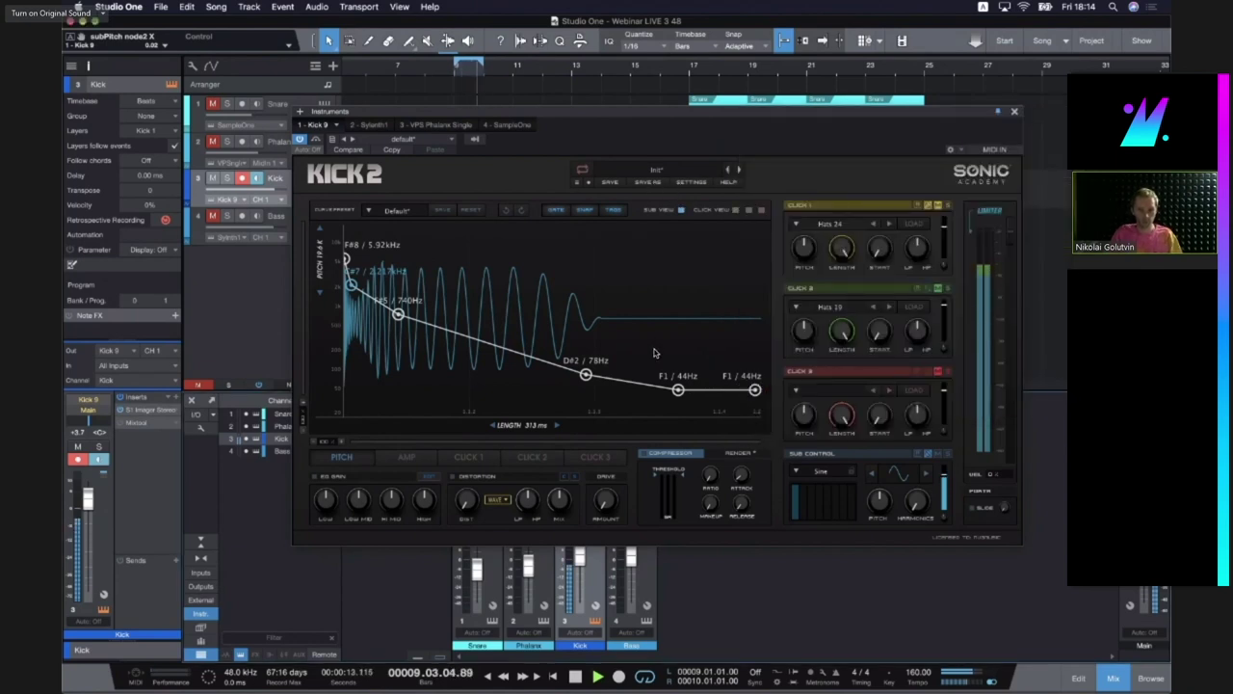
Save the kick as a preset named WEB 1 in the Webinar + Course category
left_click(648, 182)
left_click(657, 353)
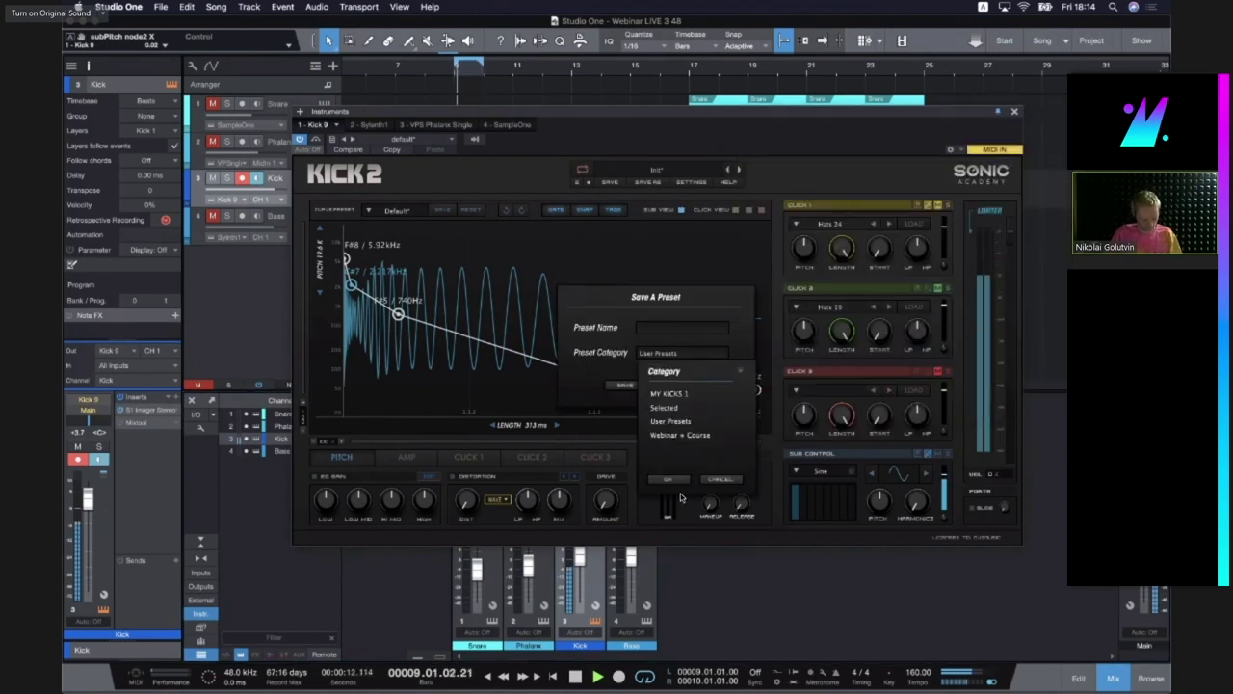
left_click(681, 434)
left_click(673, 478)
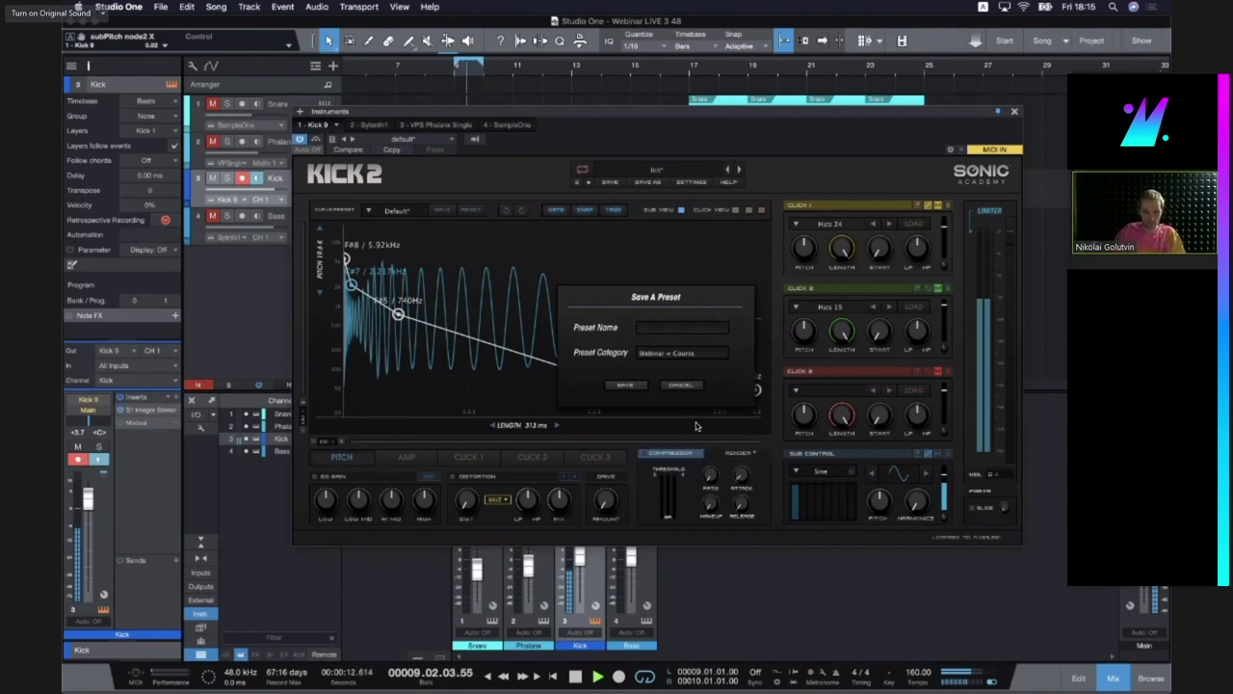
type("web")
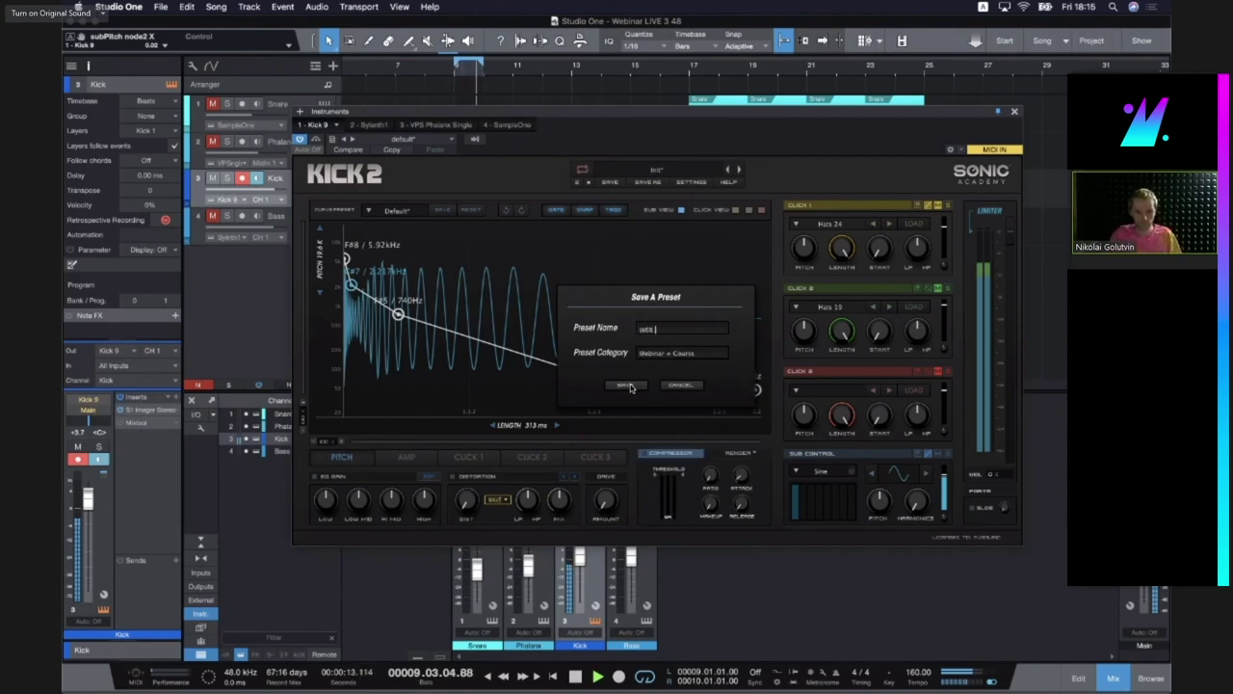
type(" 1")
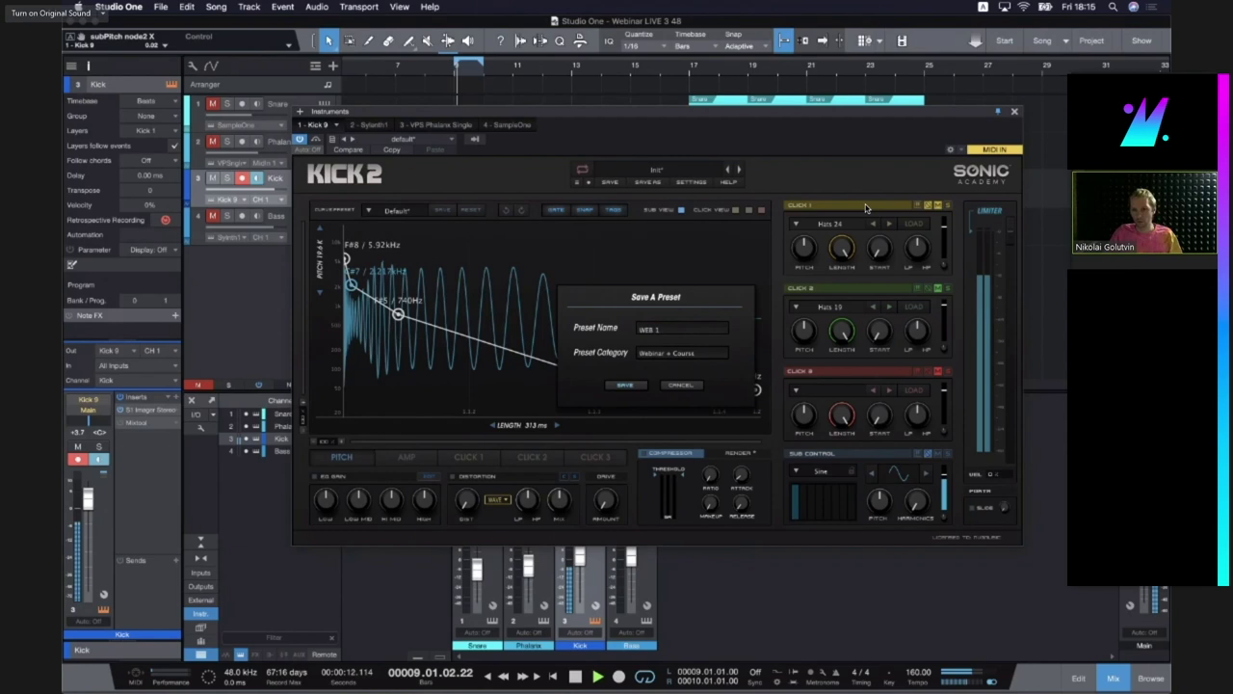
key("Return")
Play the kick and examine its frequency spectrum in PAZ Analyzer
key("space")
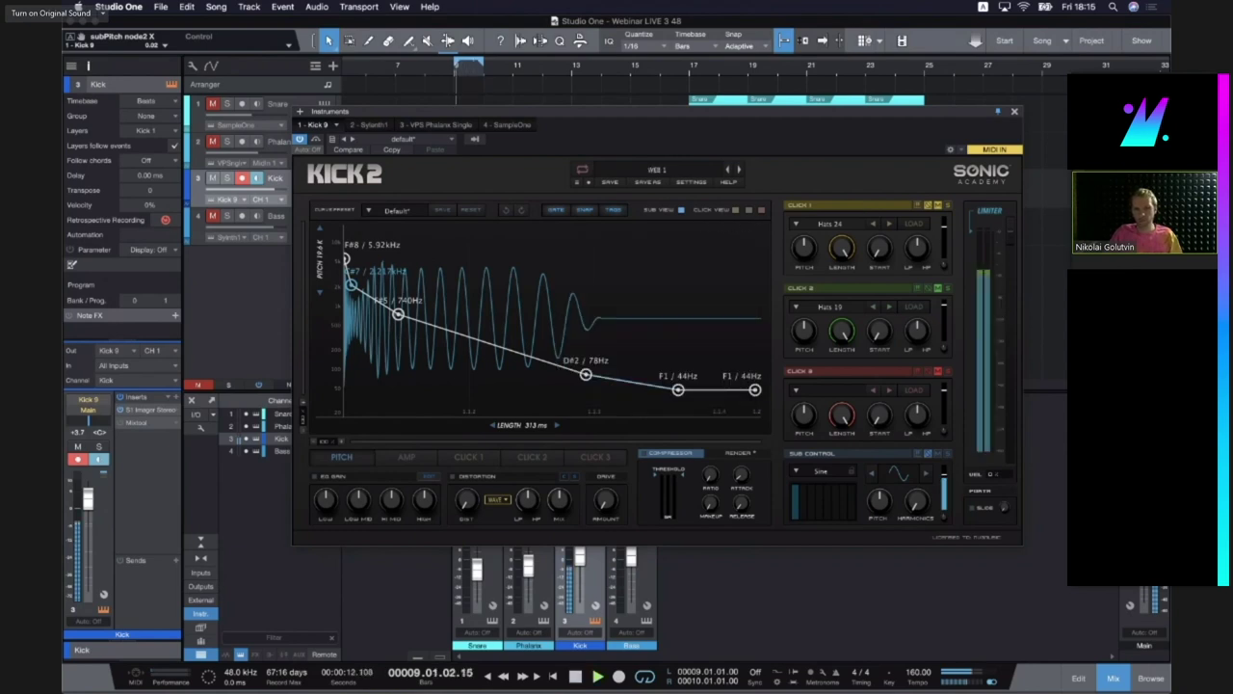
double_click(1145, 423)
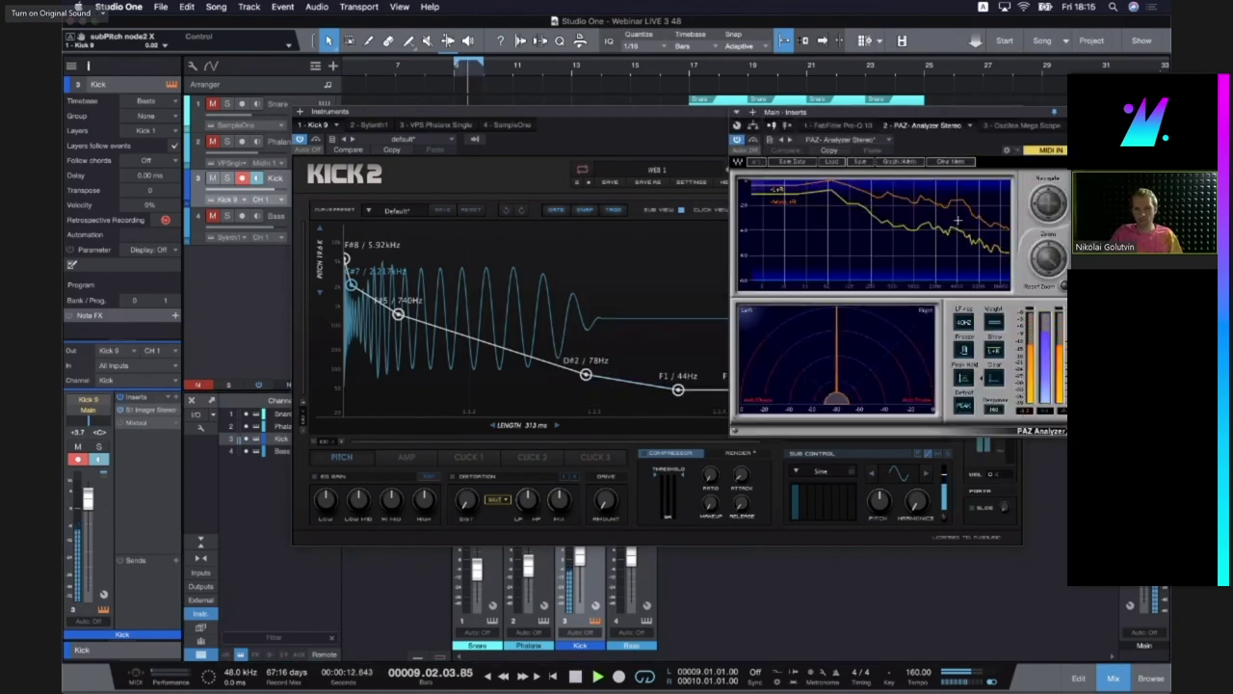
key("space")
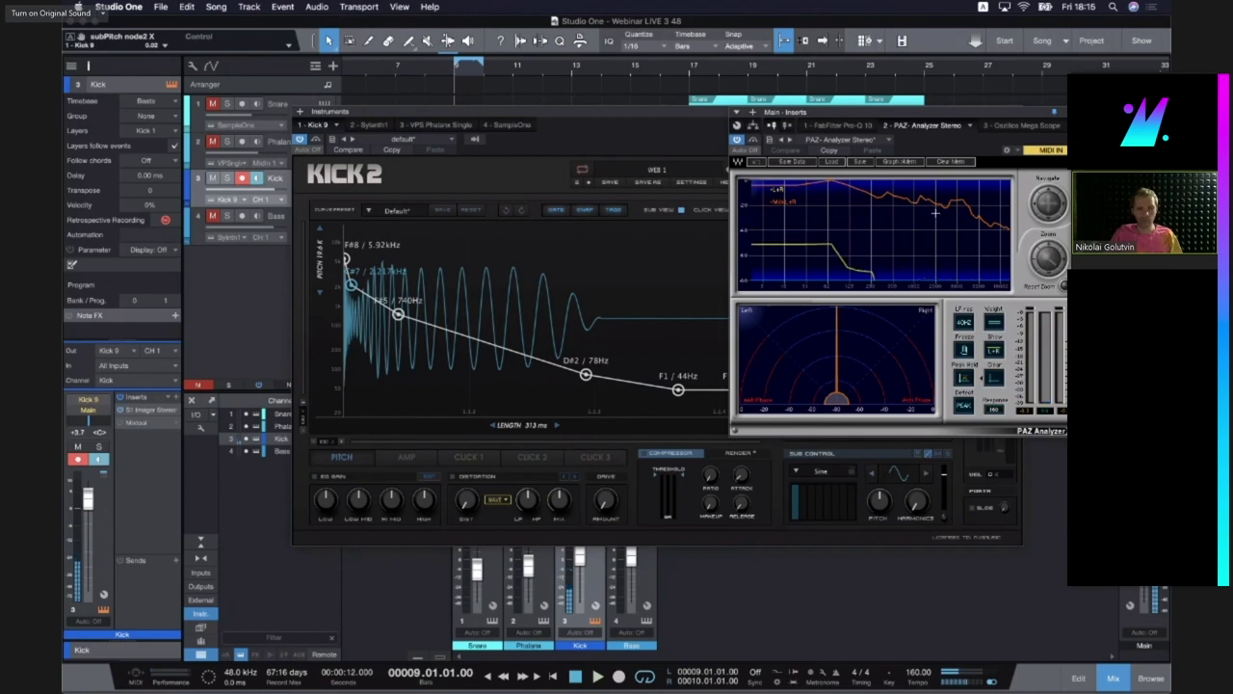
key("space")
left_click(1070, 112)
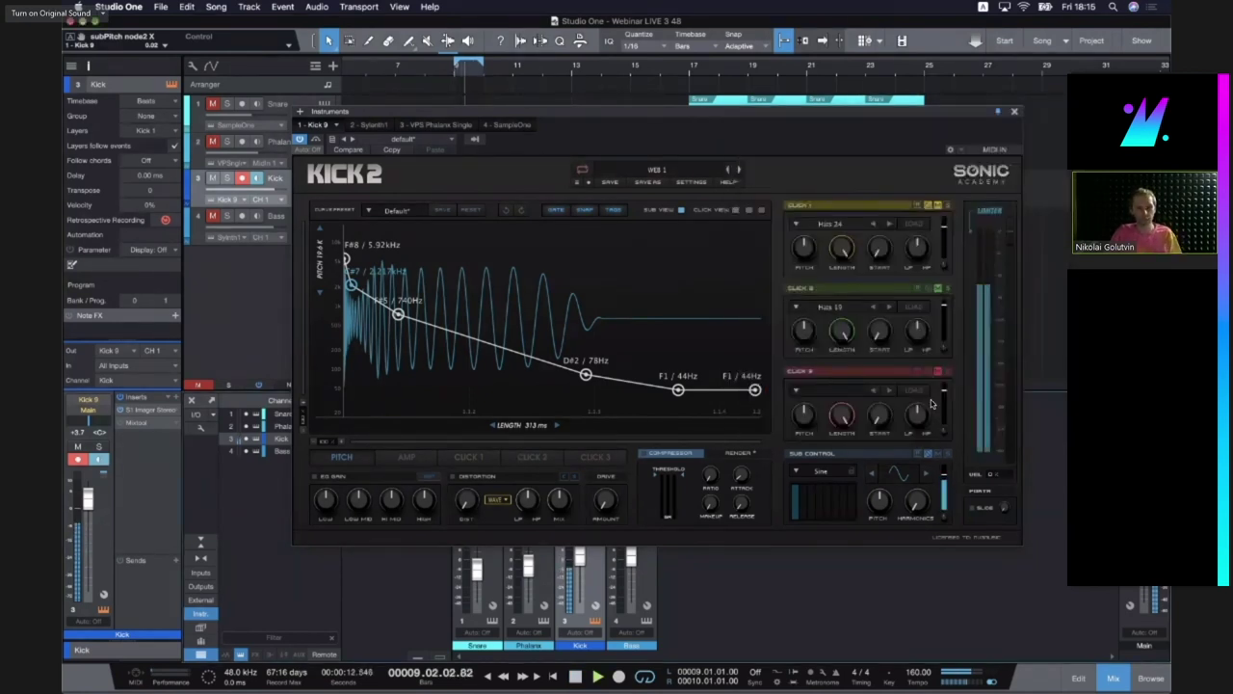
key("space")
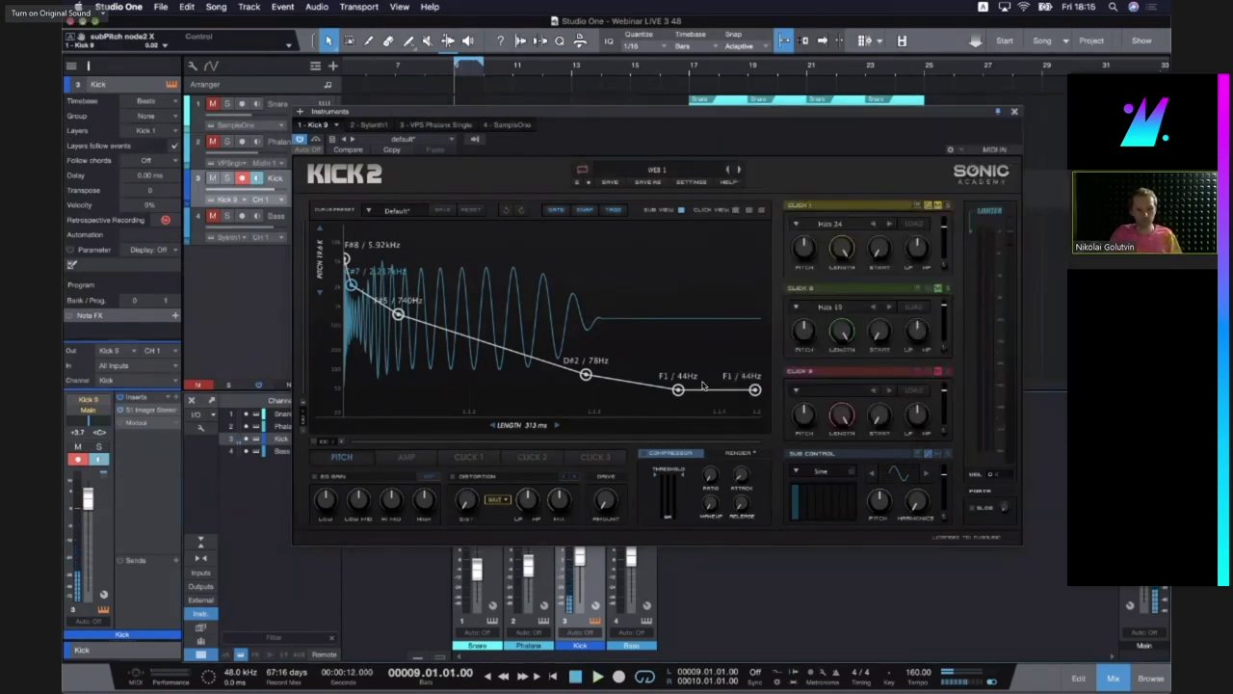
Raise the kick's drive amount to about 27% and lower the Kick channel volume to +1.3 dB during playback
left_click(407, 459)
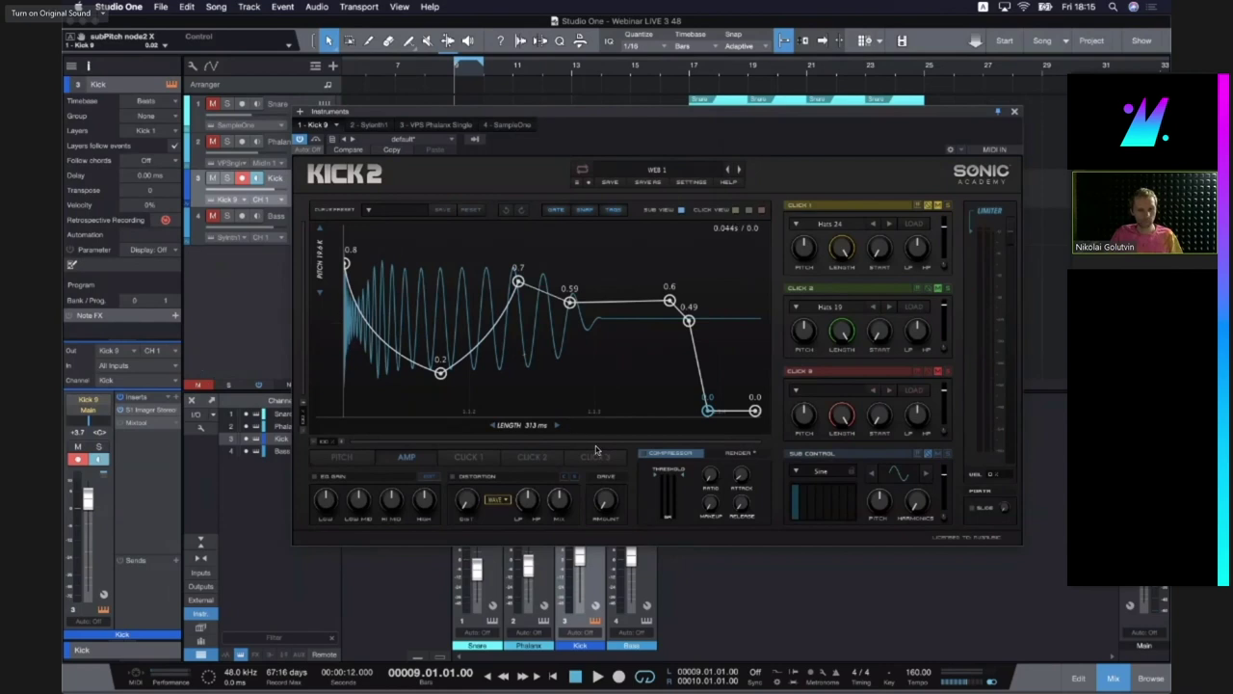
key("space")
left_click_drag(604, 503, 602, 462)
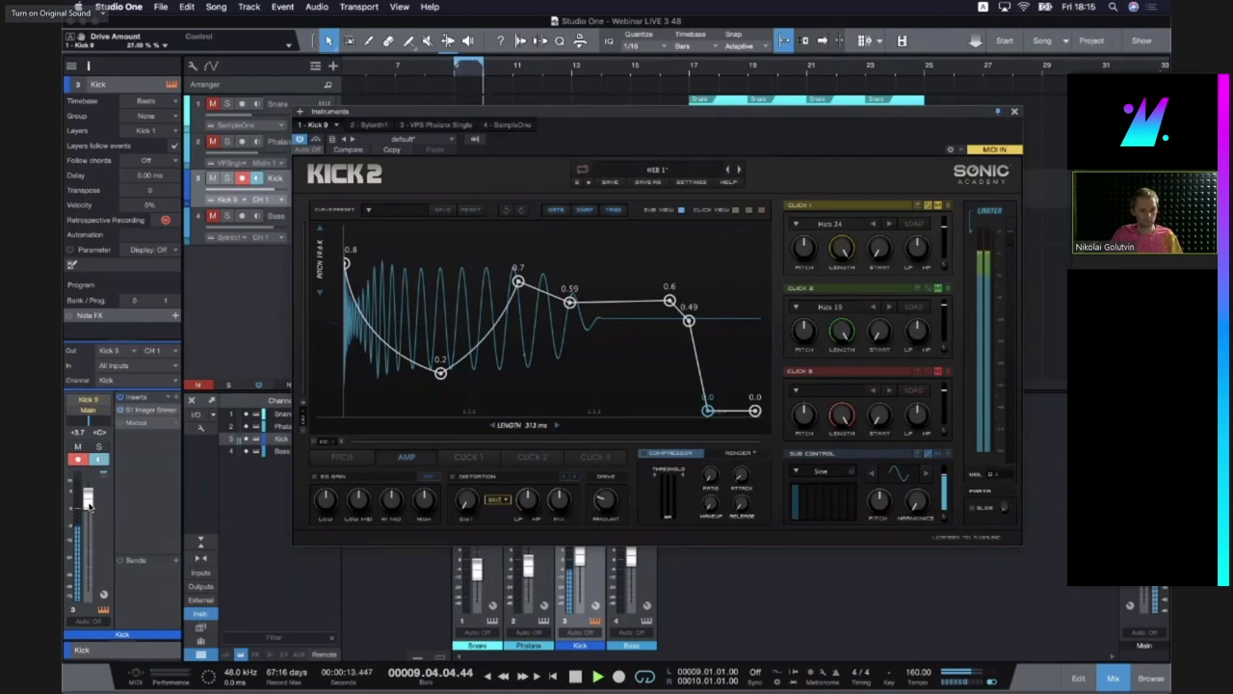
left_click_drag(87, 499, 87, 503)
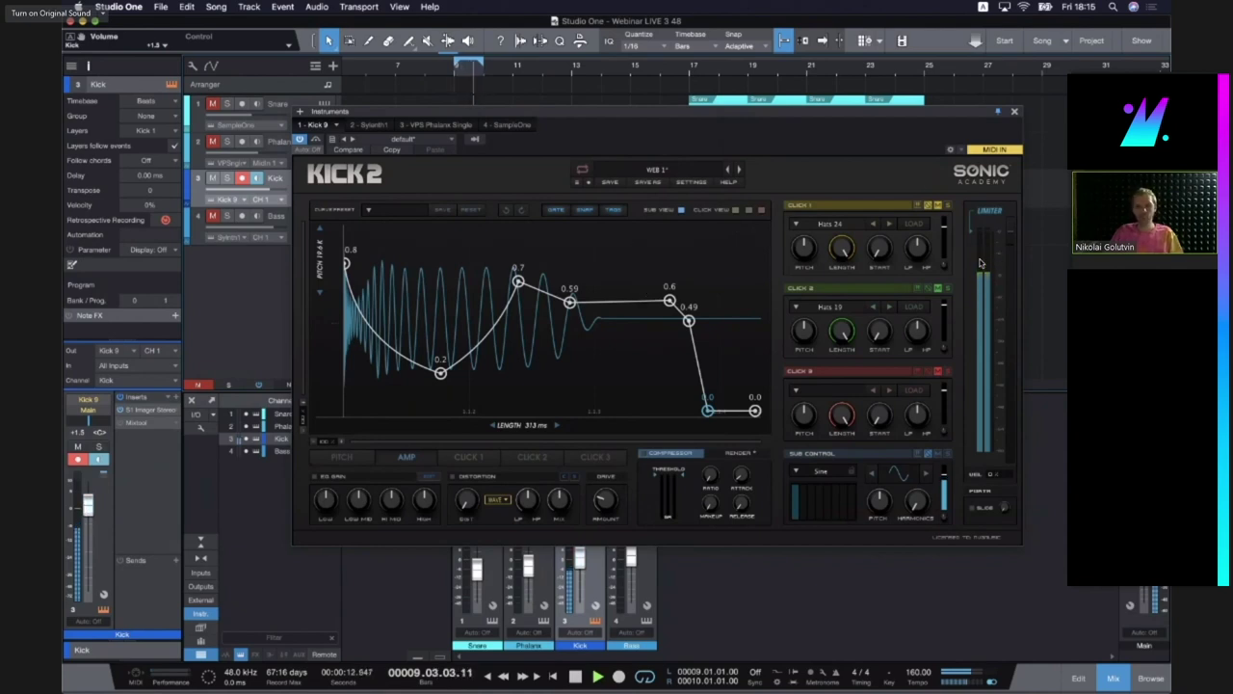
key("space")
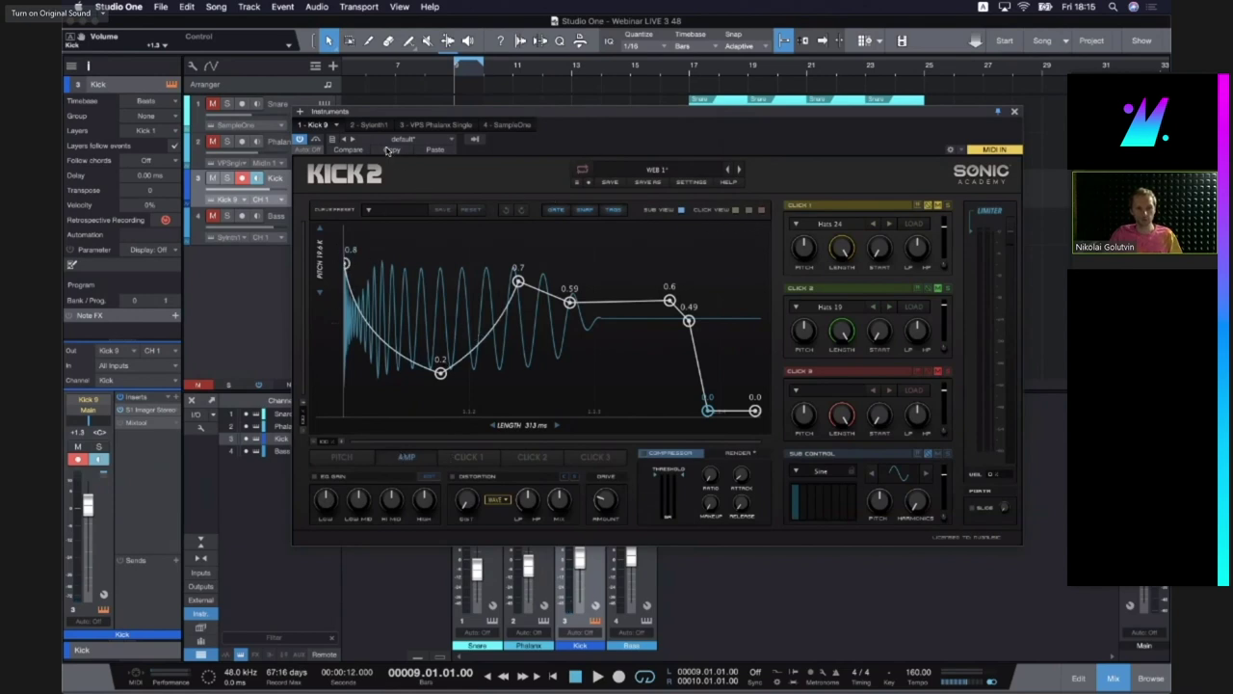
Lower the first node of the sub amp envelope to 0 and load the House 01 sample into Click 1
left_click_drag(346, 262, 346, 411)
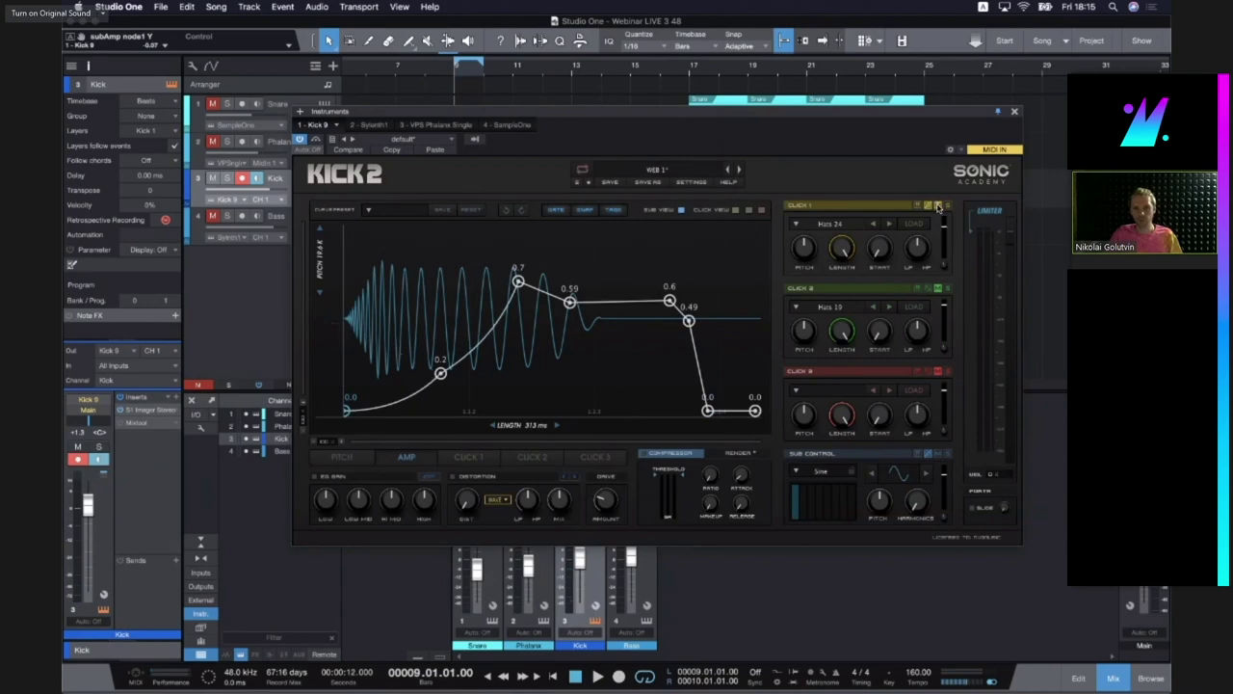
left_click(849, 224)
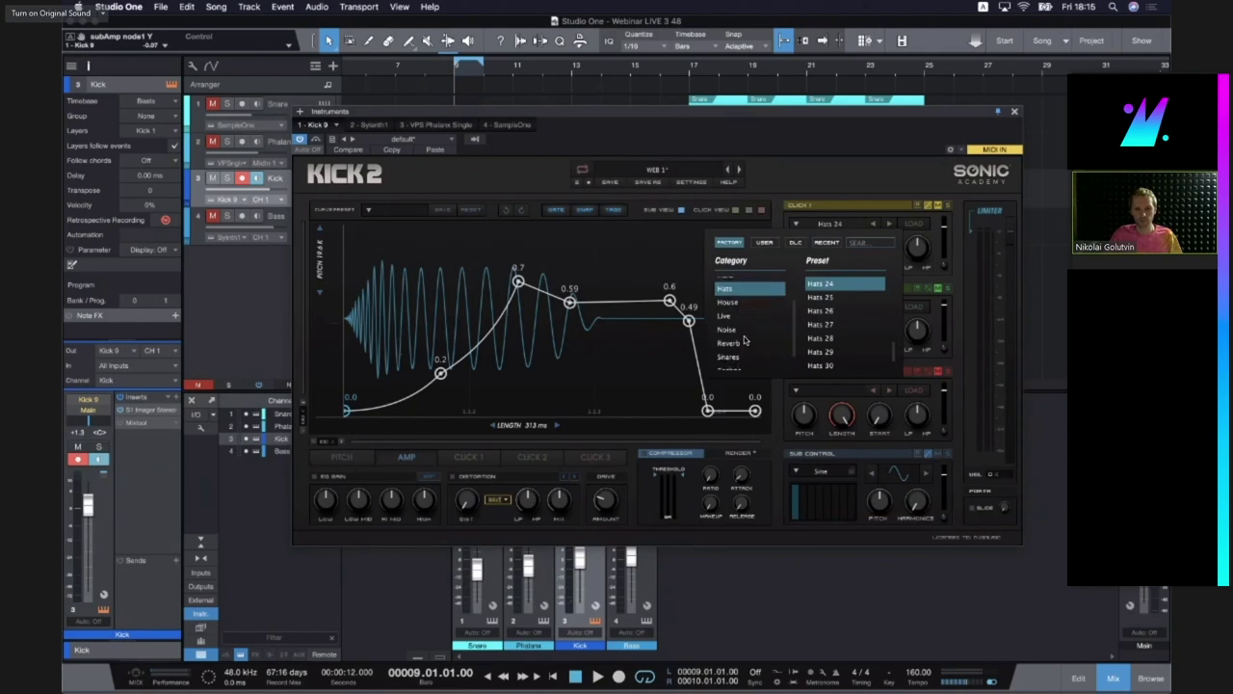
scroll(738, 318, "up", 3)
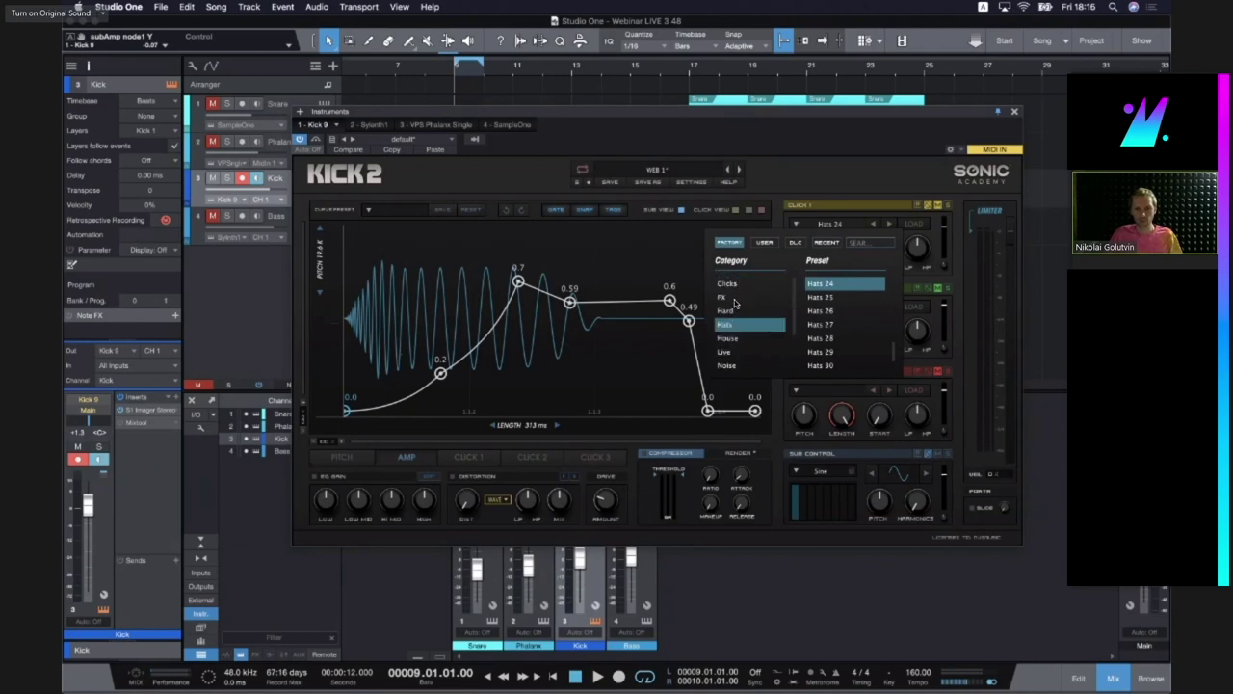
scroll(737, 318, "down", 2)
left_click(730, 317)
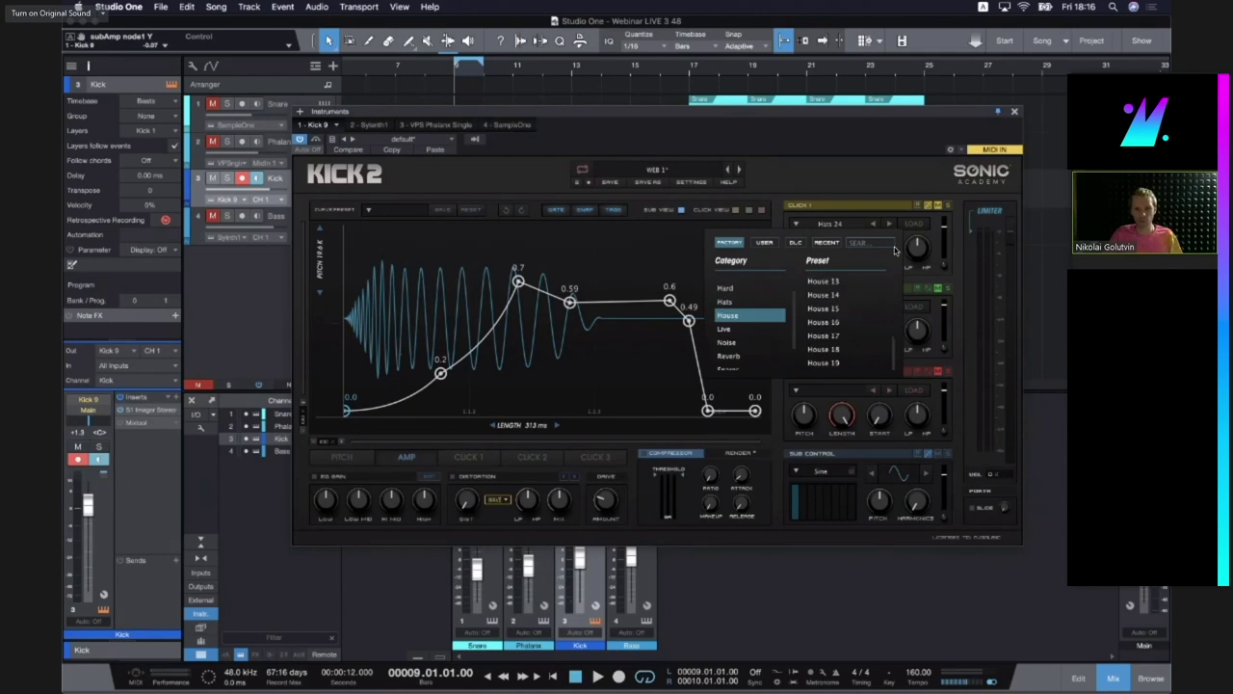
left_click(826, 322)
left_click(884, 229)
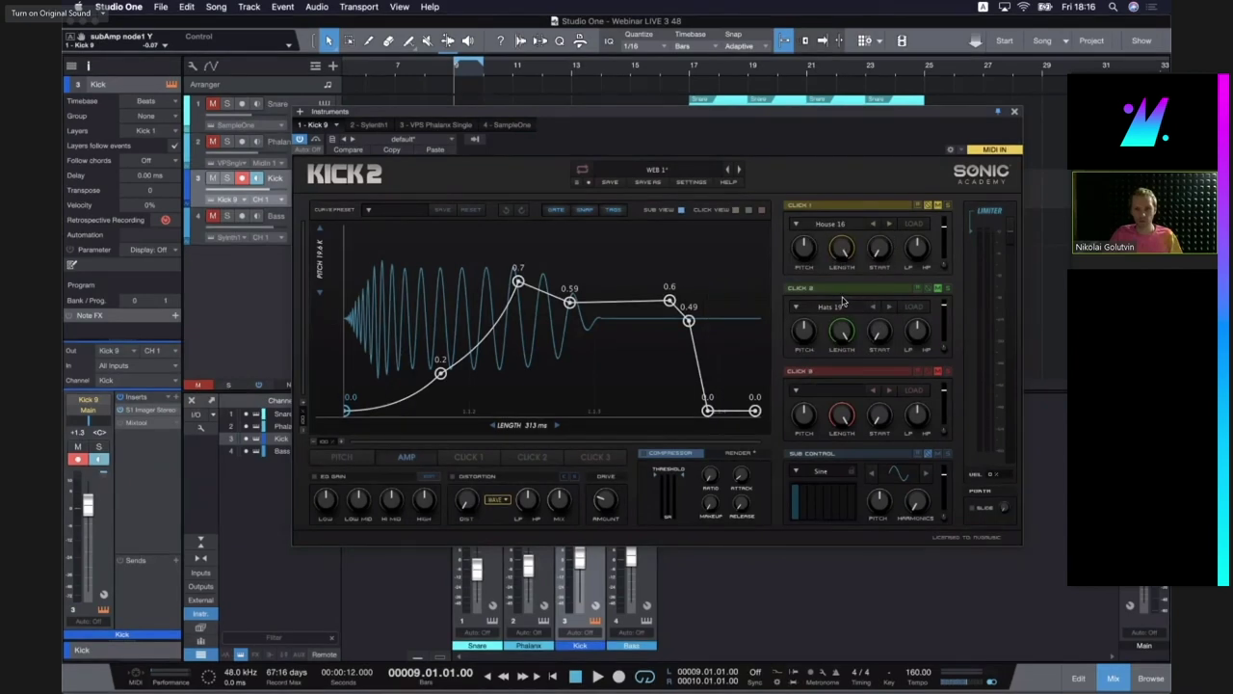
left_click(831, 223)
double_click(834, 285)
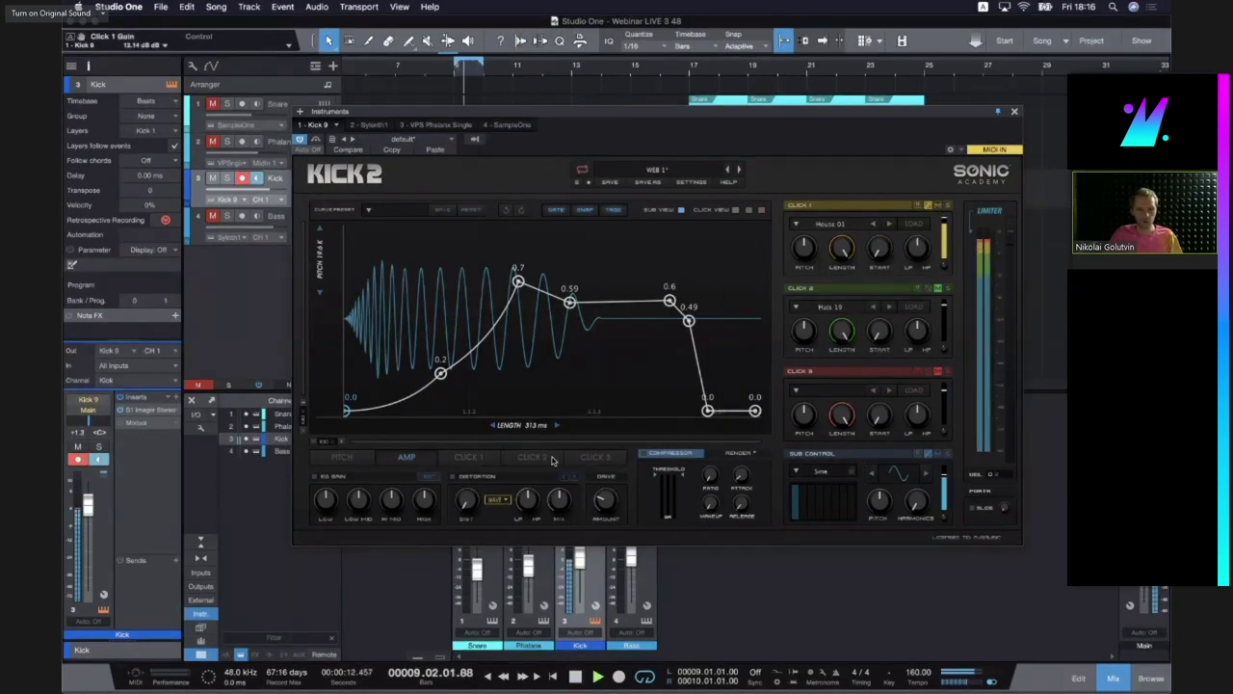
Add a zero-level node early in the Click 1 amp envelope and raise its start node to 0.69
left_click(463, 457)
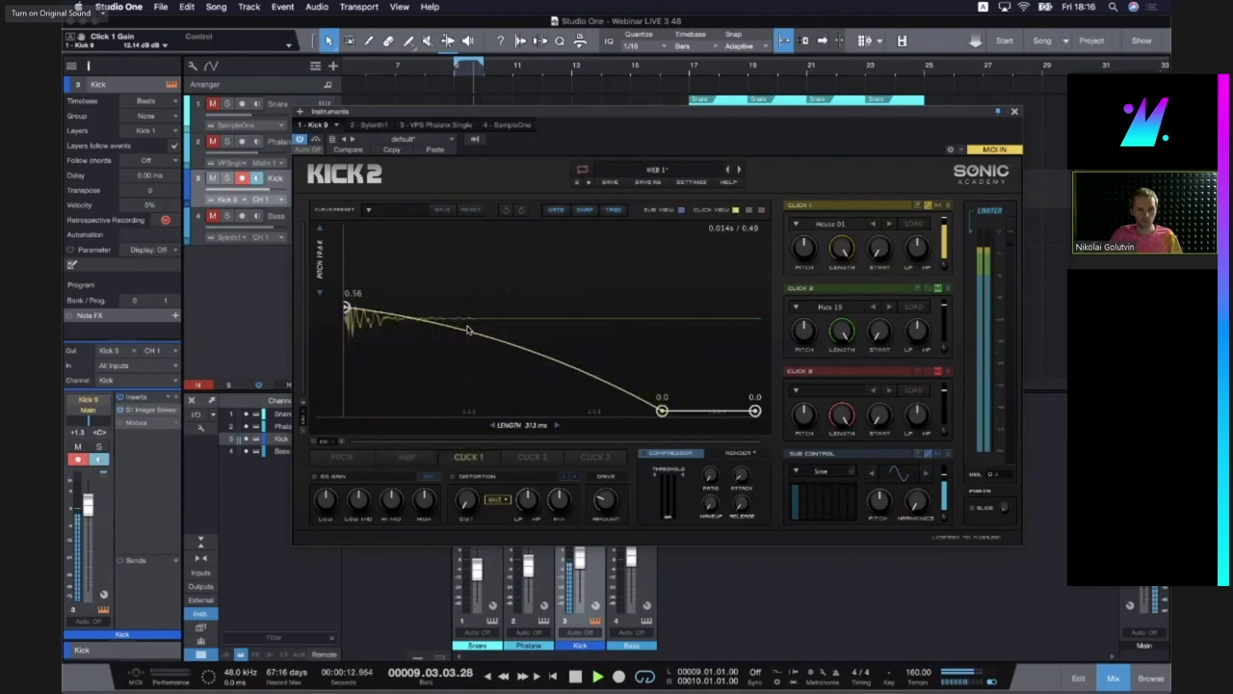
left_click_drag(468, 330, 460, 410)
left_click_drag(346, 306, 346, 286)
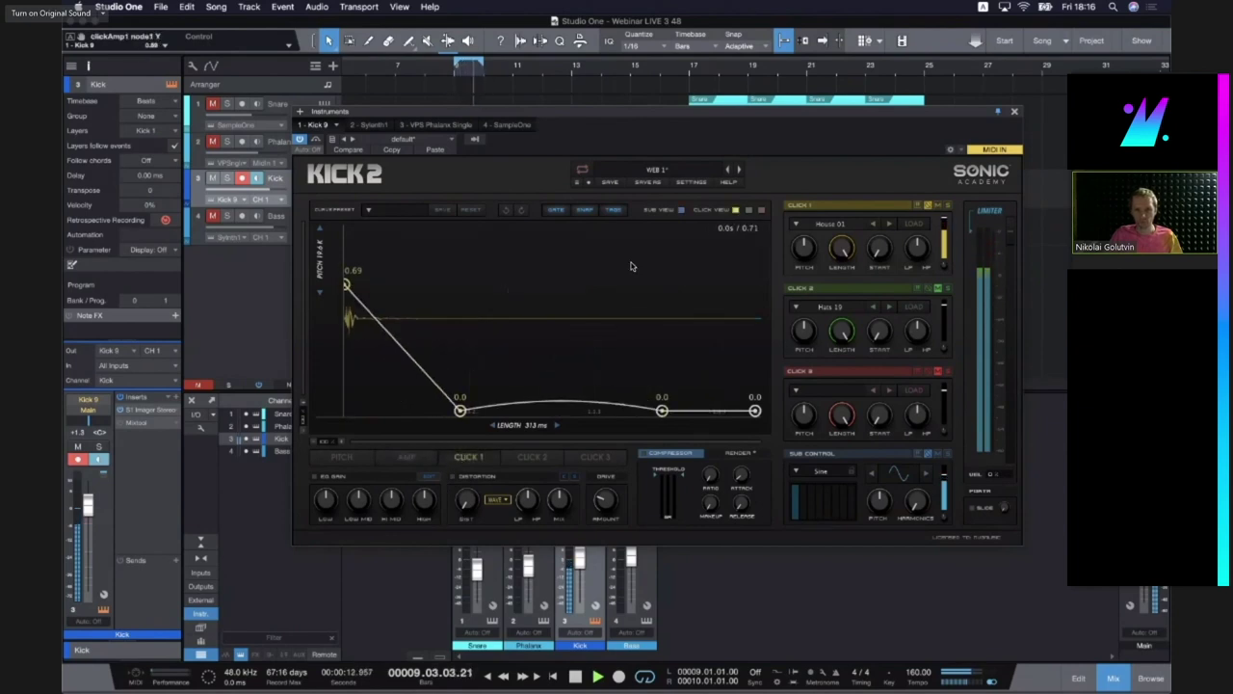
Audition successive House samples up to House 06 in Click 1 and set its start offset to about 1.6%
left_click(888, 224)
left_click(889, 224)
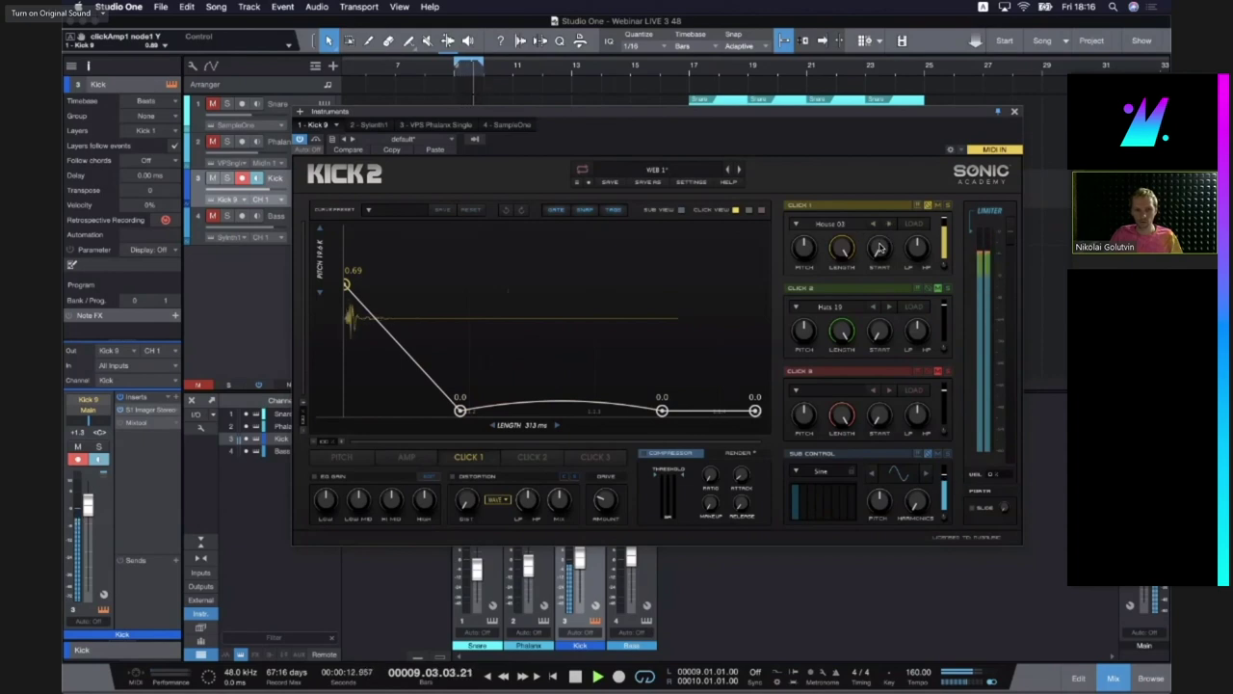
left_click_drag(879, 250, 876, 231)
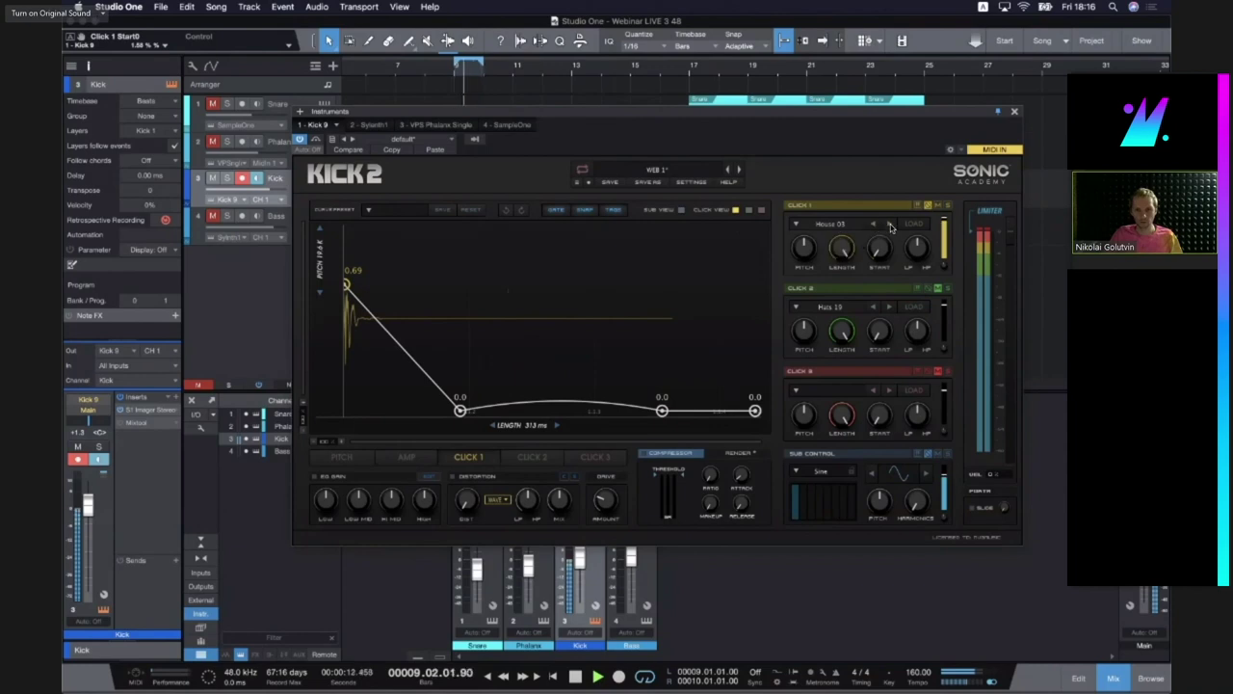
left_click(888, 224)
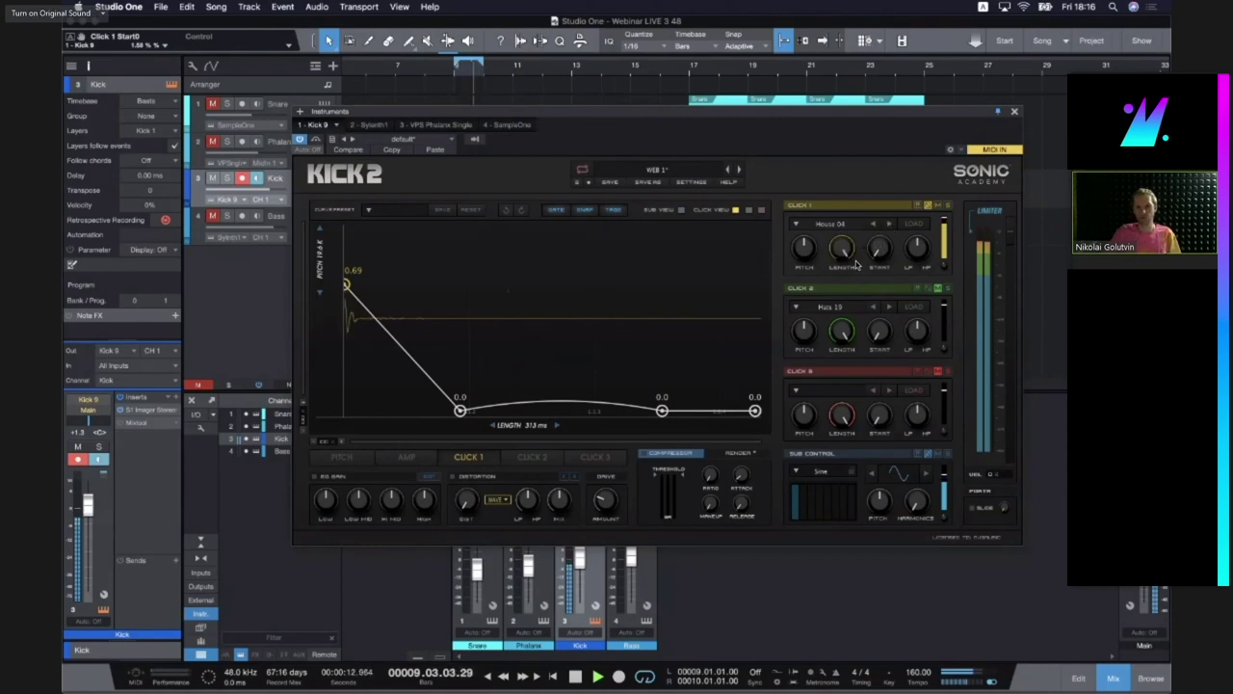
Stop playback, move the early zero-level node of the Click 1 envelope later, and load the Hats 01 sample
key("space")
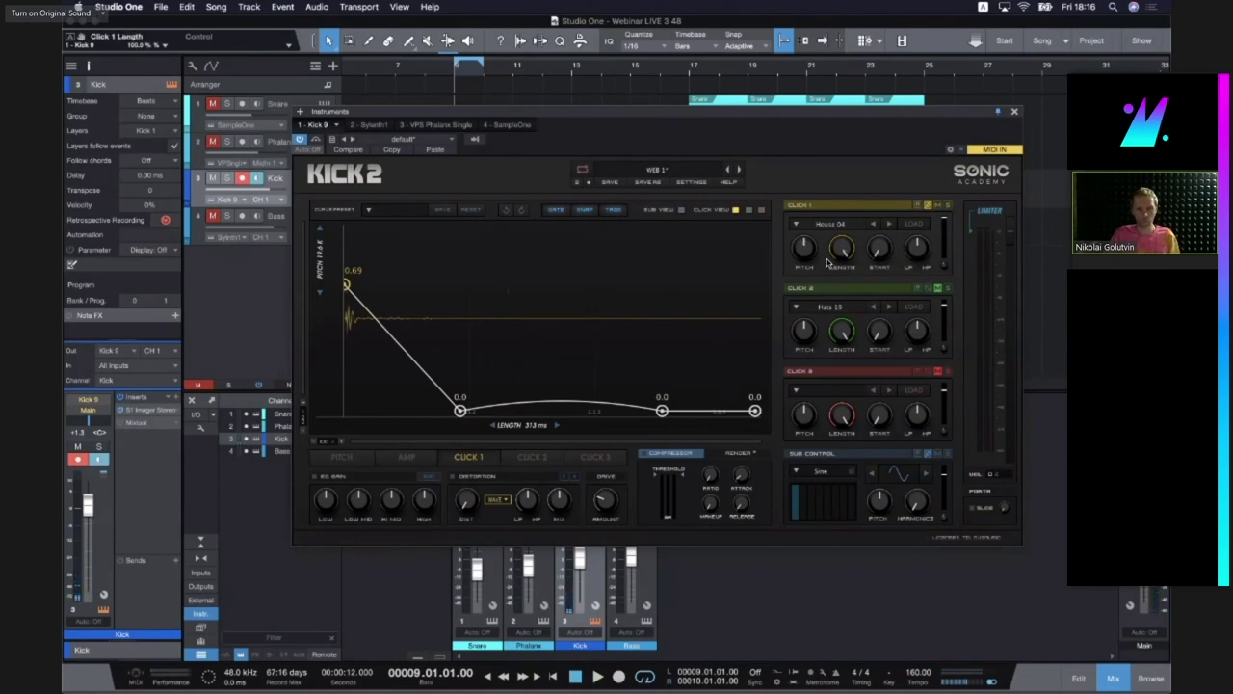
left_click_drag(586, 402, 605, 426)
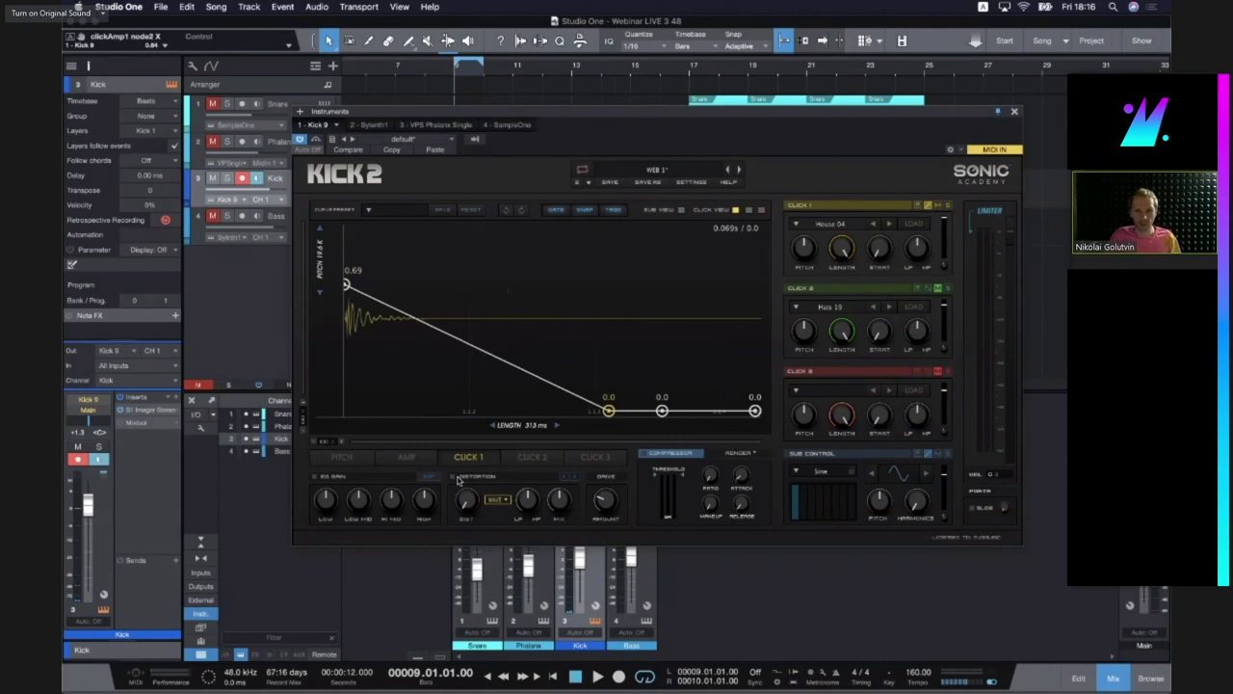
left_click(828, 223)
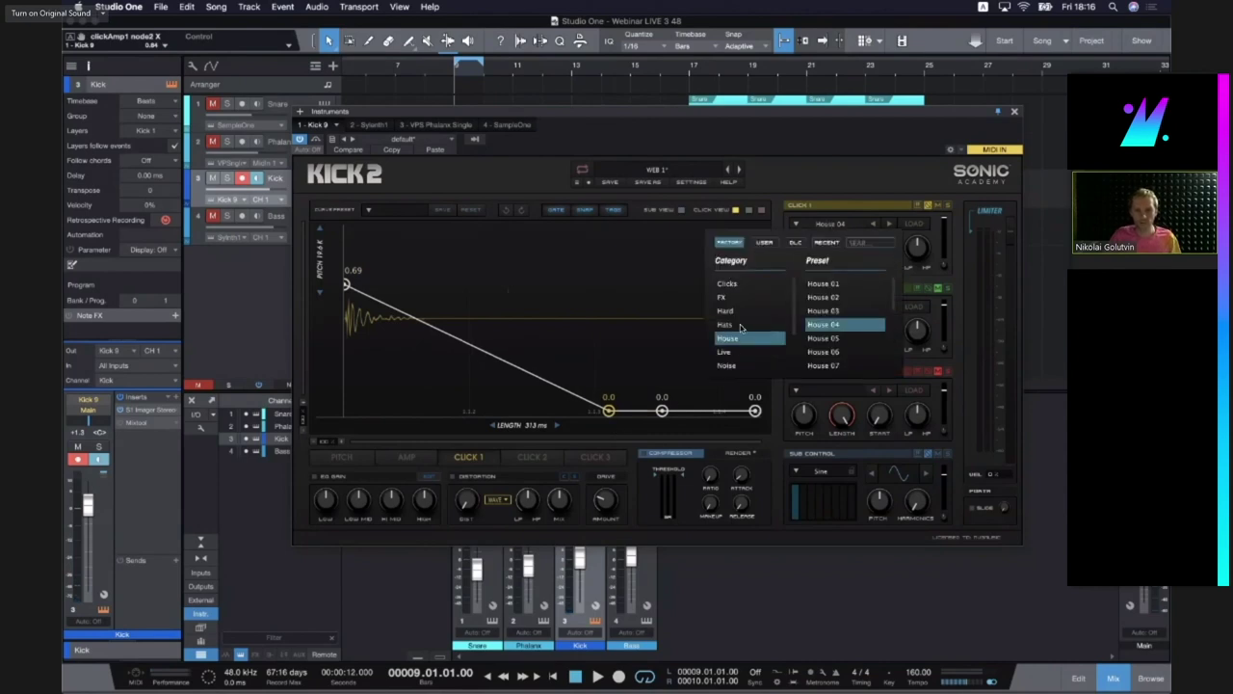
left_click(742, 326)
left_click(825, 284)
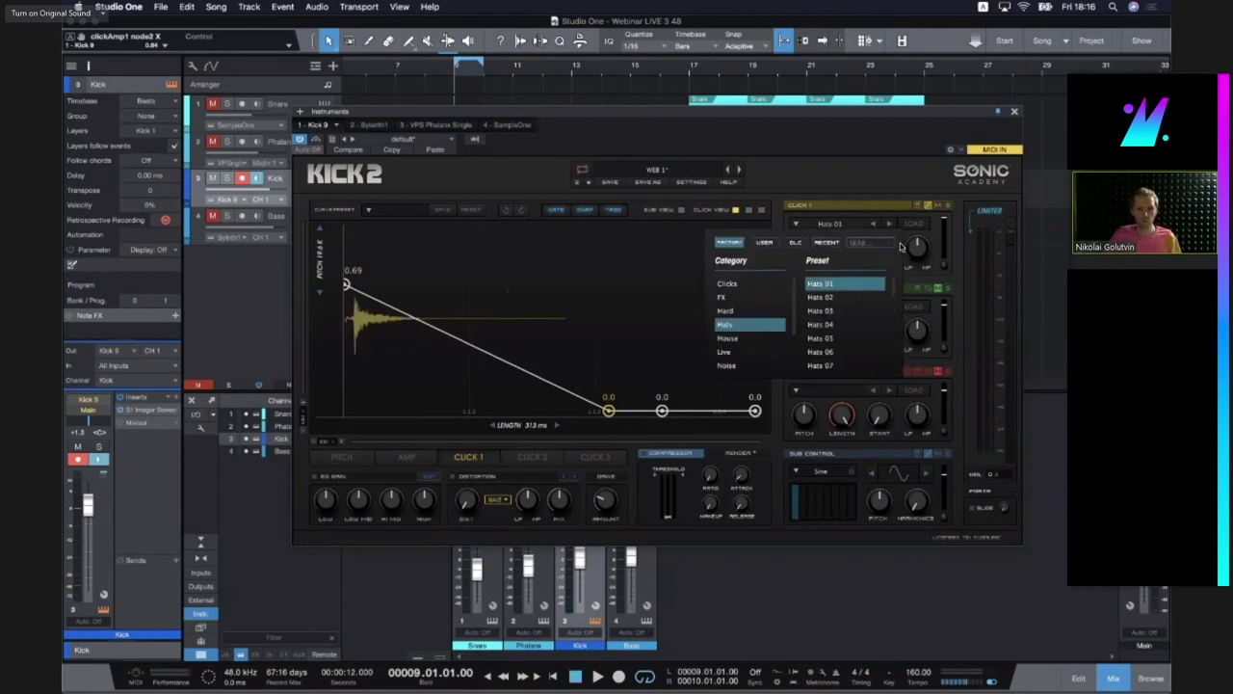
left_click(859, 200)
Paste the previously copied Kick 2 settings to discard the click and amp changes, and play the kick with the pitch envelope shown
left_click(439, 151)
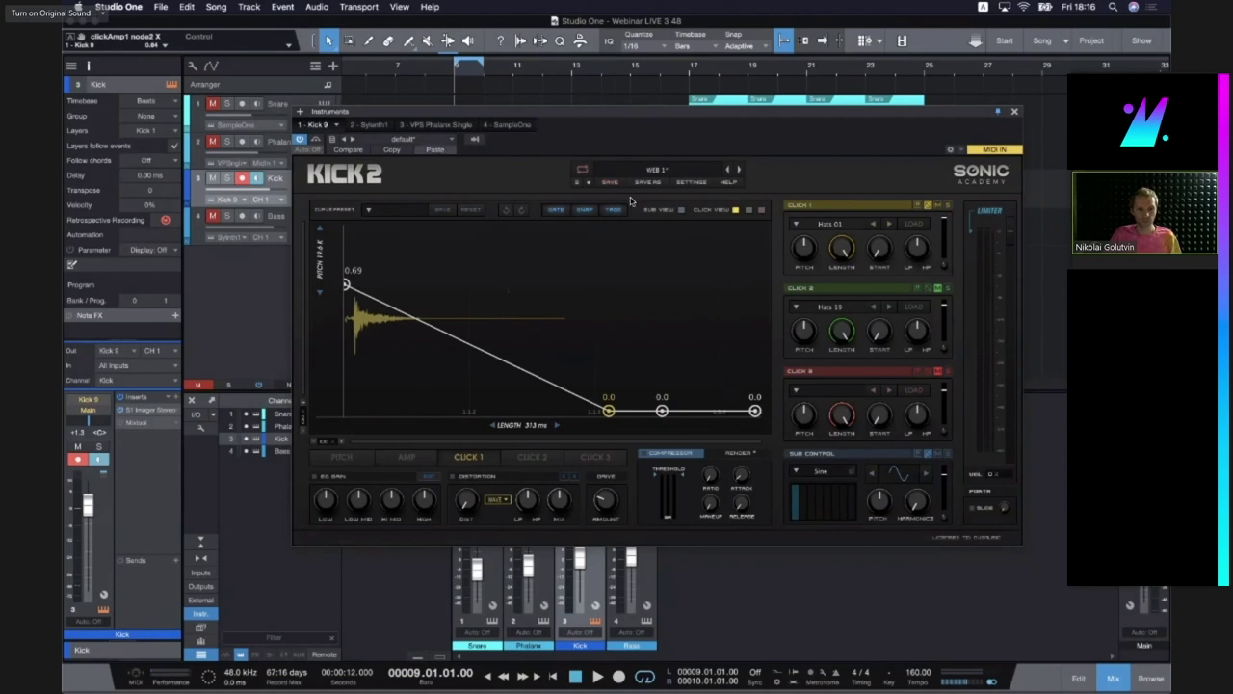
left_click(344, 460)
key("space")
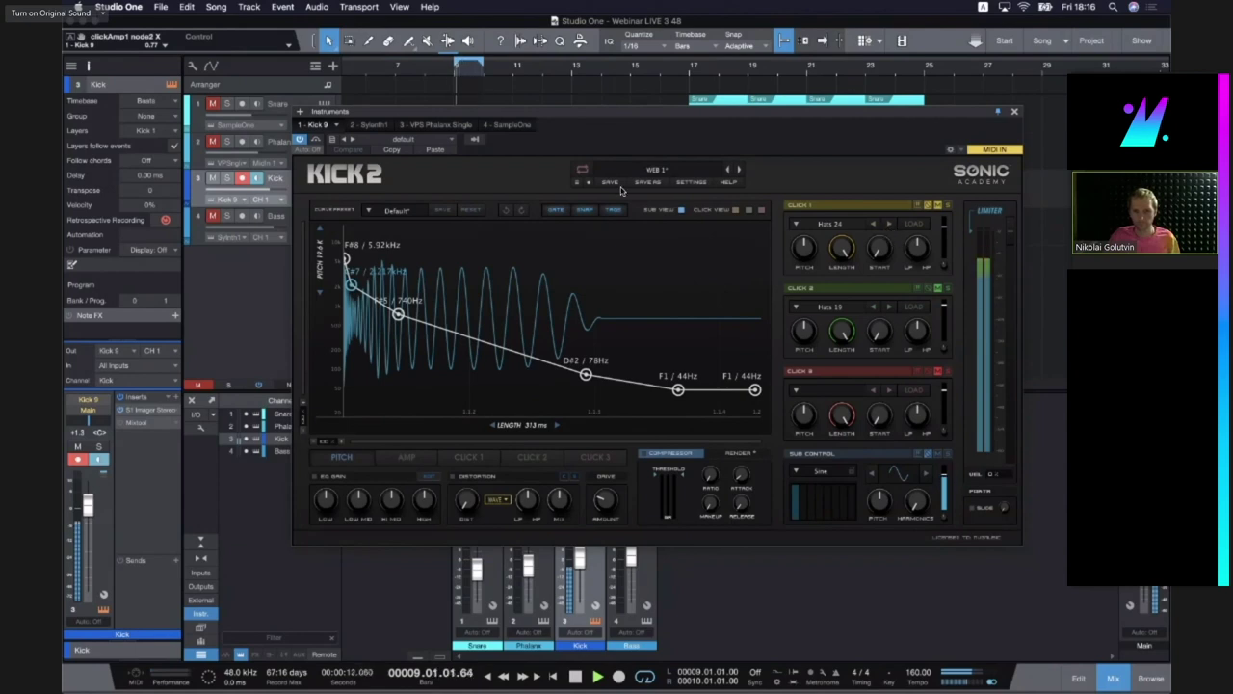
Load the Hats 07 sample into Click 1 and set its LP/HP filter to about 0.84
left_click(837, 228)
scroll(836, 286, "up", 10)
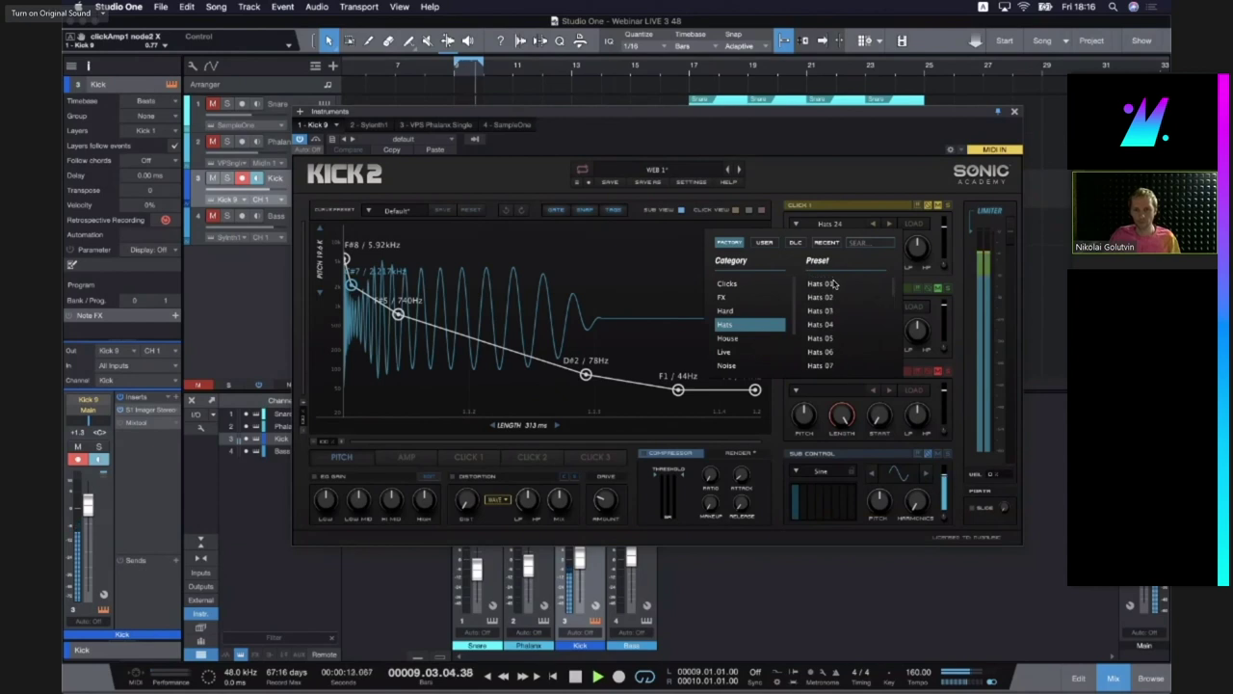
left_click(835, 284)
left_click(872, 184)
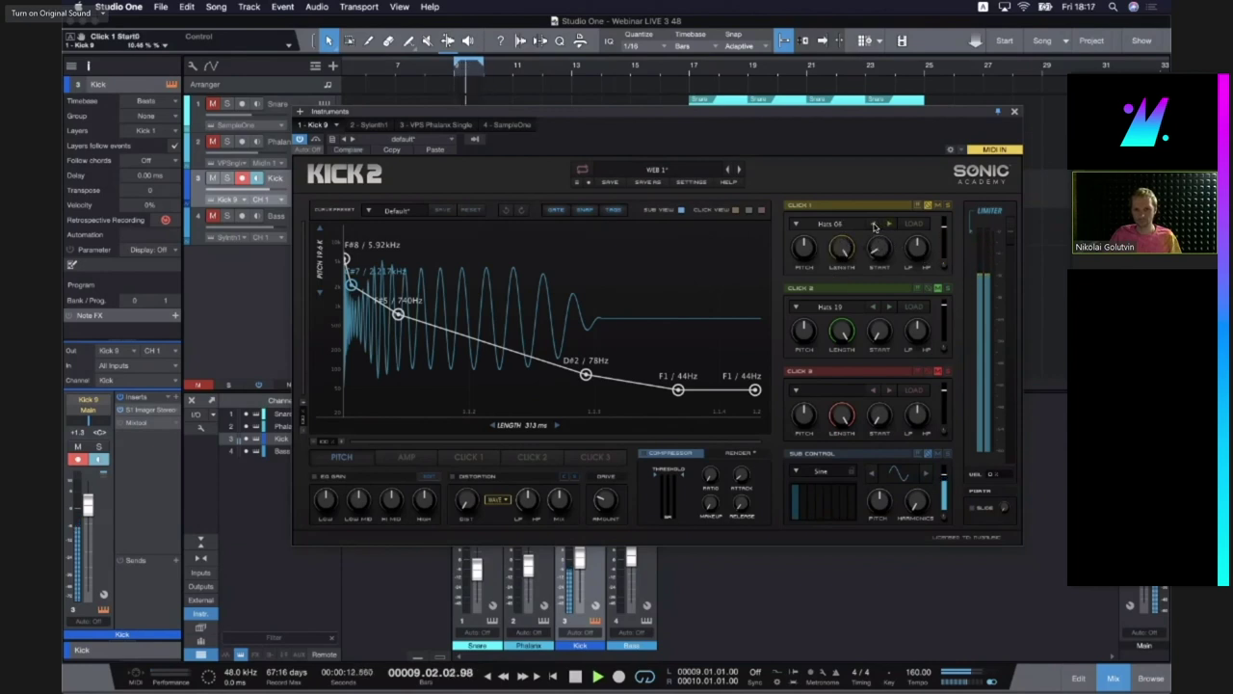
left_click(874, 225)
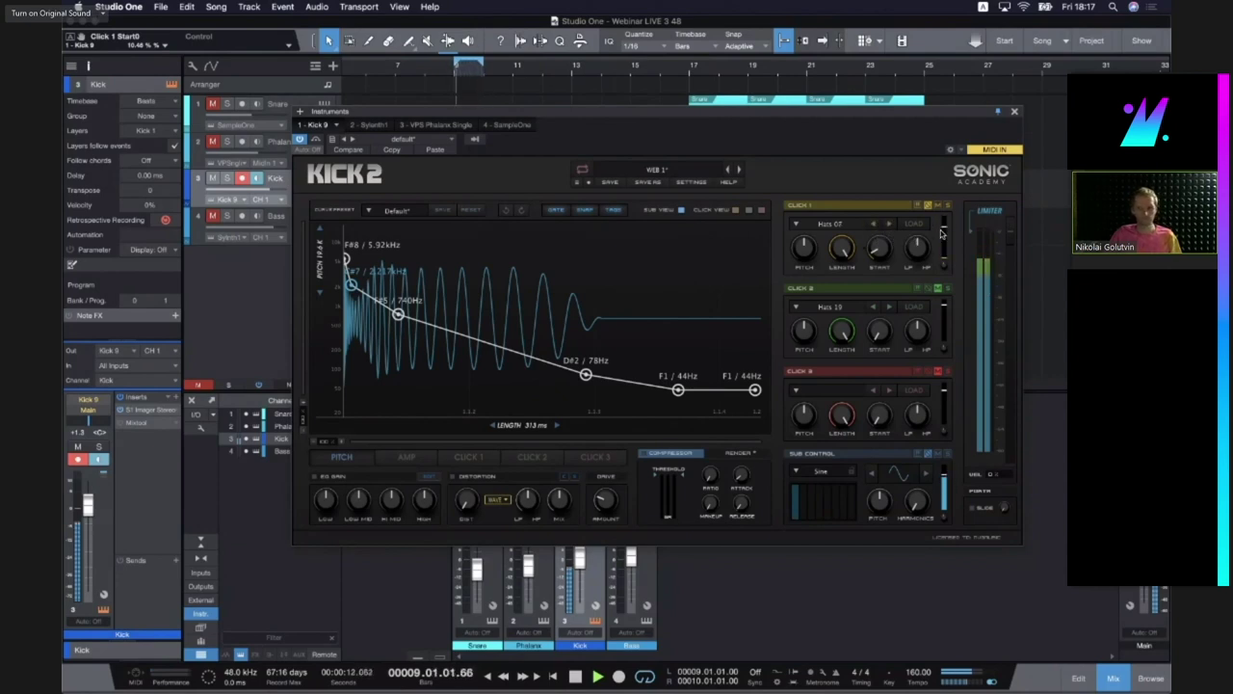
mouse_move(921, 250)
left_click_drag(921, 249, 934, 215)
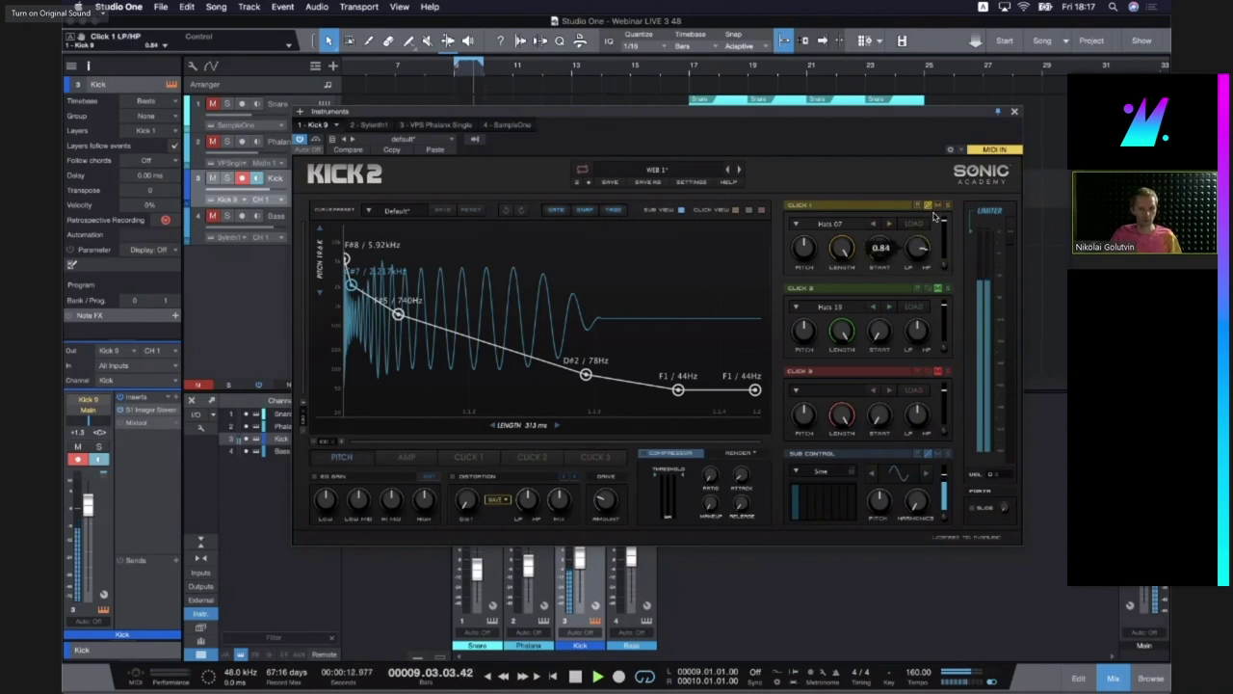
Raise the Click 1 envelope's start node to 0.87, move its end node slightly earlier, and set the Click 1 gain to about 10.2 dB
left_click(468, 457)
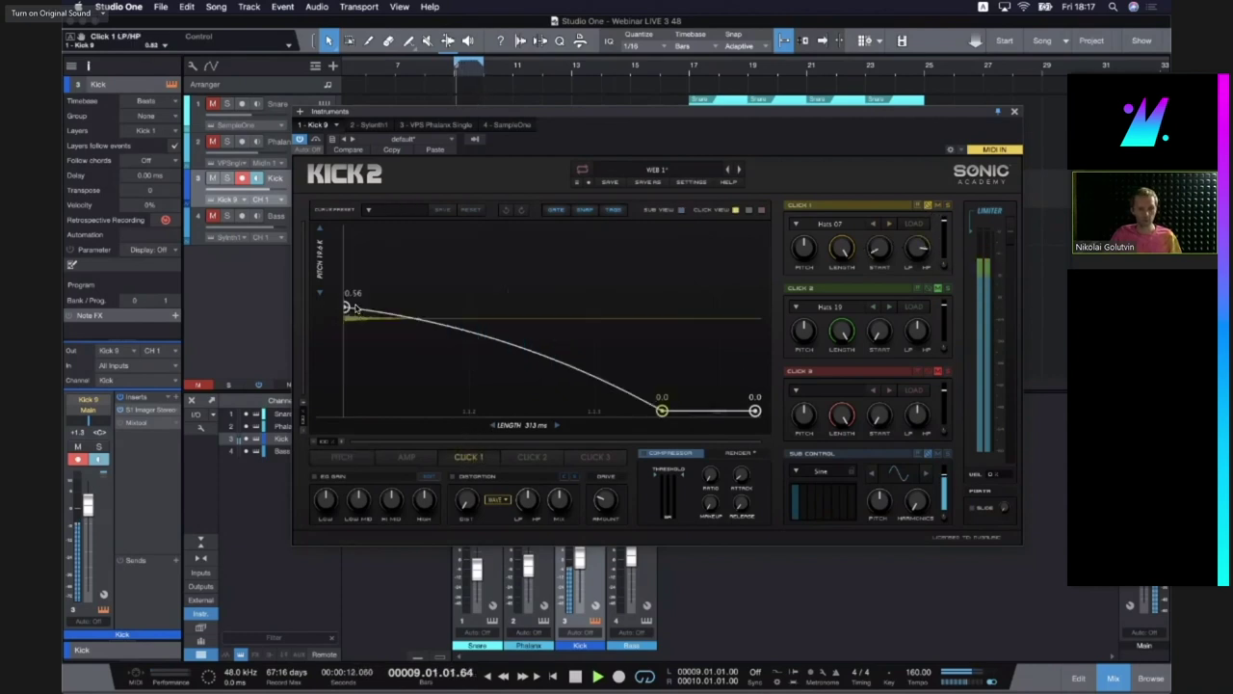
left_click_drag(346, 307, 345, 251)
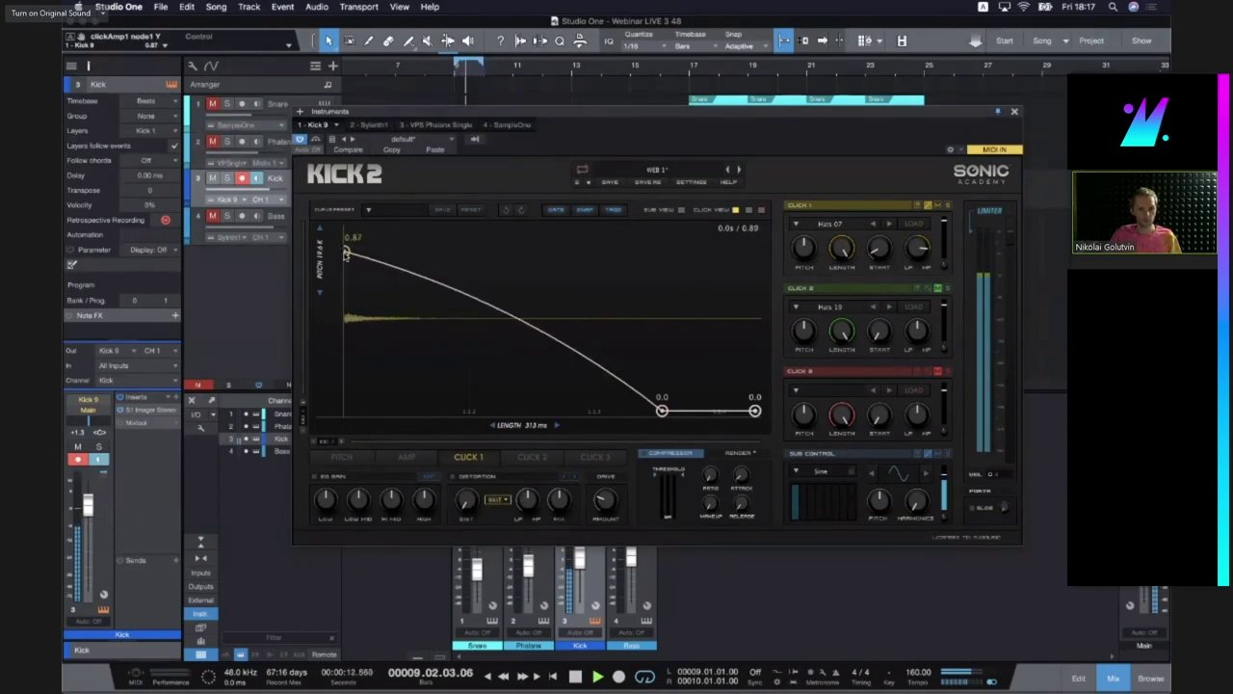
left_click_drag(662, 411, 649, 410)
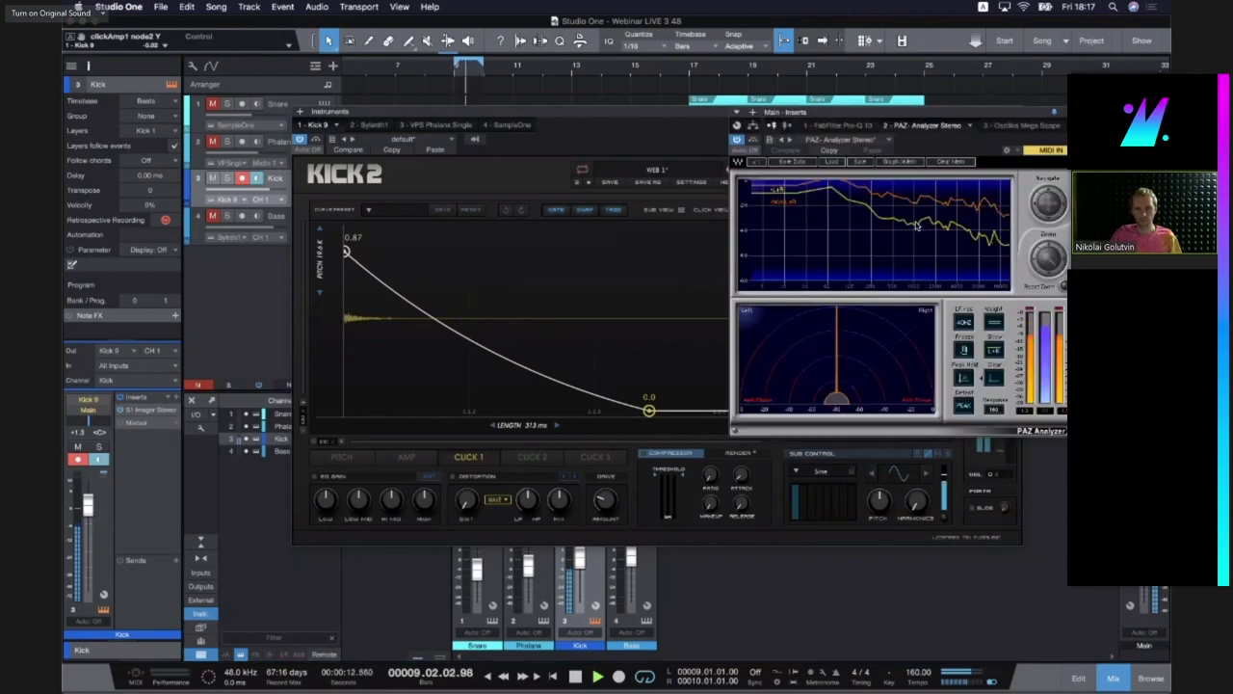
left_click(666, 140)
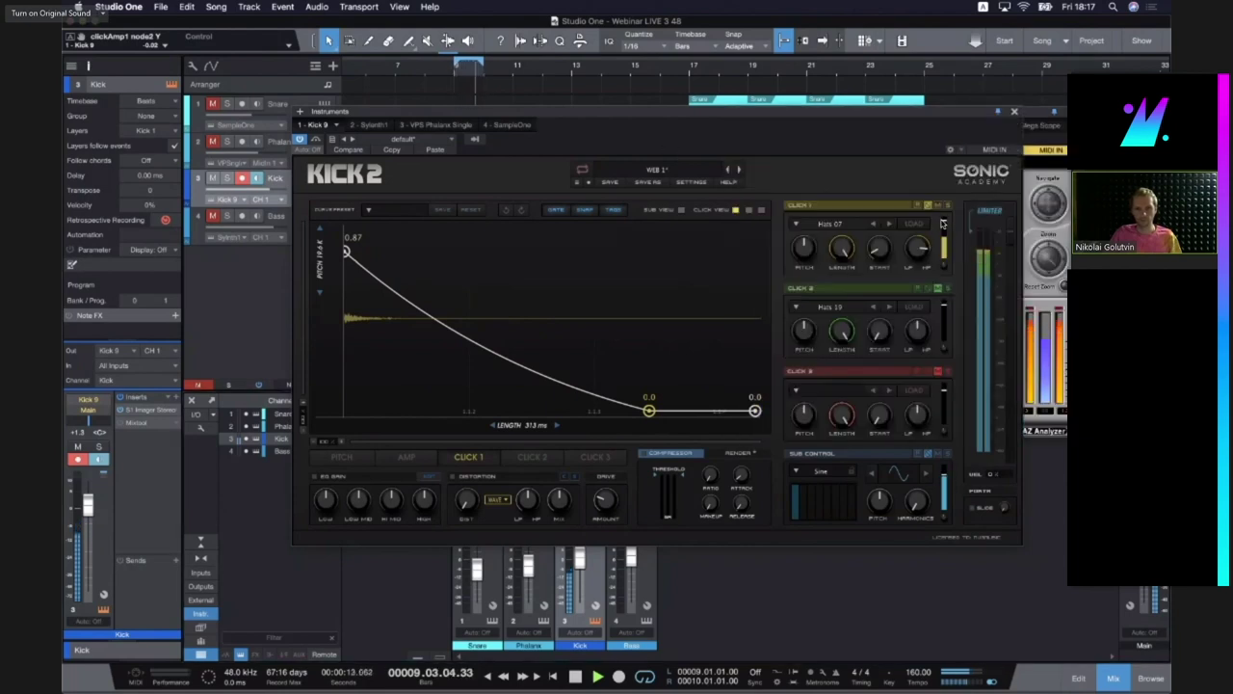
left_click_drag(944, 223, 943, 217)
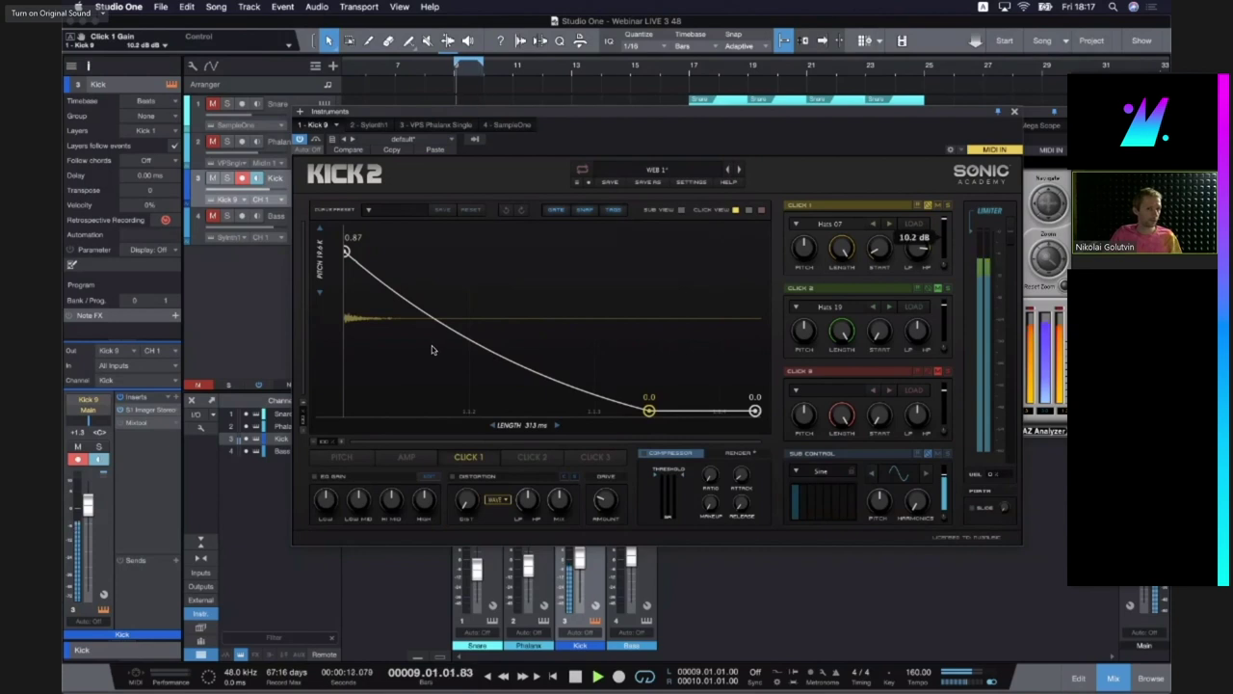
Shorten the Click 1 envelope's decay, lower its start node to 0.72, and set the LP/HP filter to about 0.85
left_click_drag(643, 396, 644, 416)
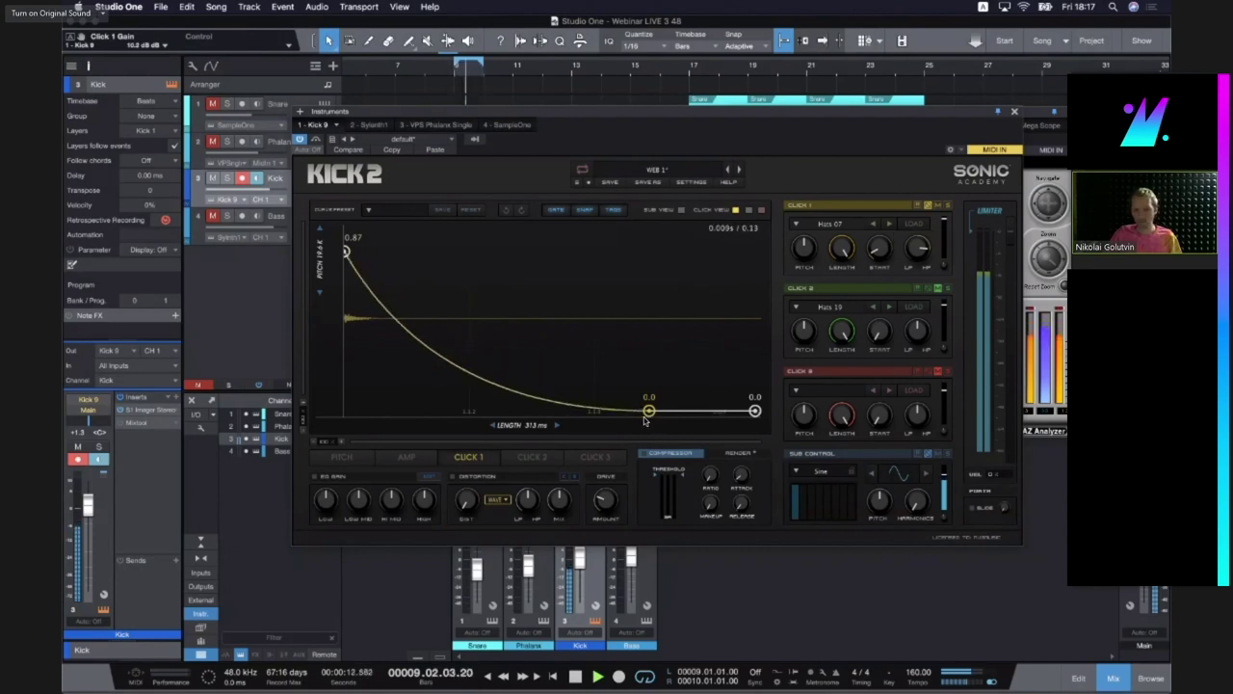
left_click_drag(469, 389, 478, 328)
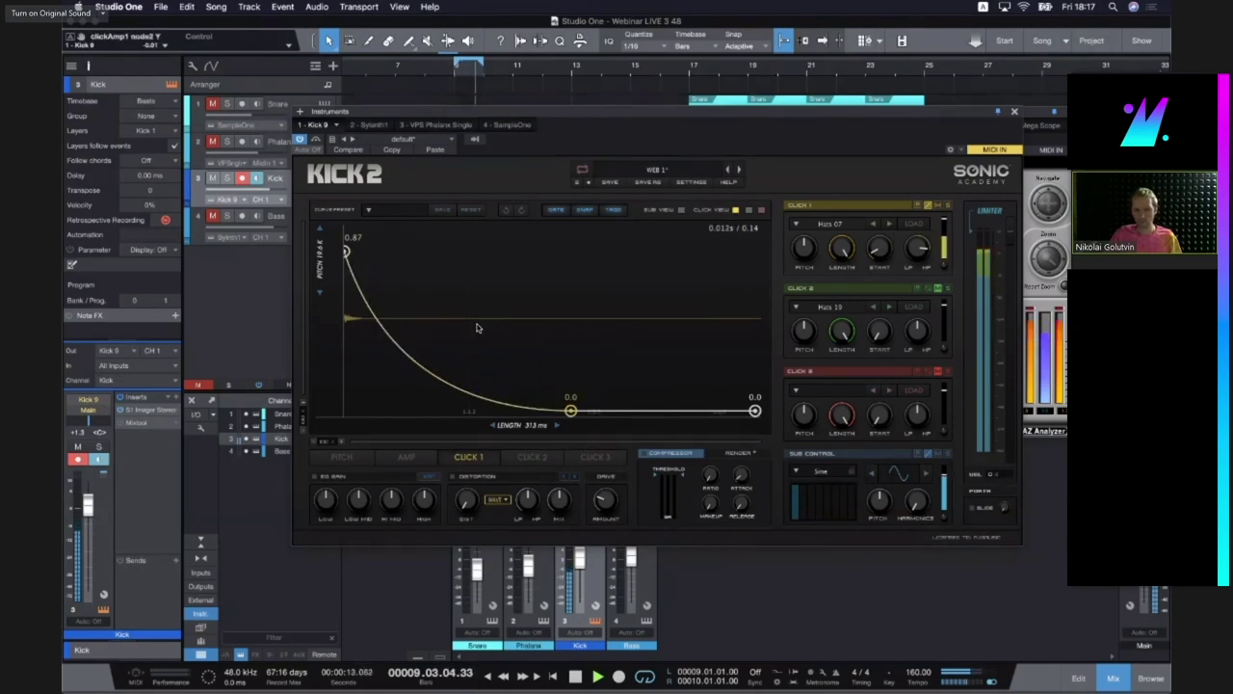
left_click_drag(345, 251, 345, 282)
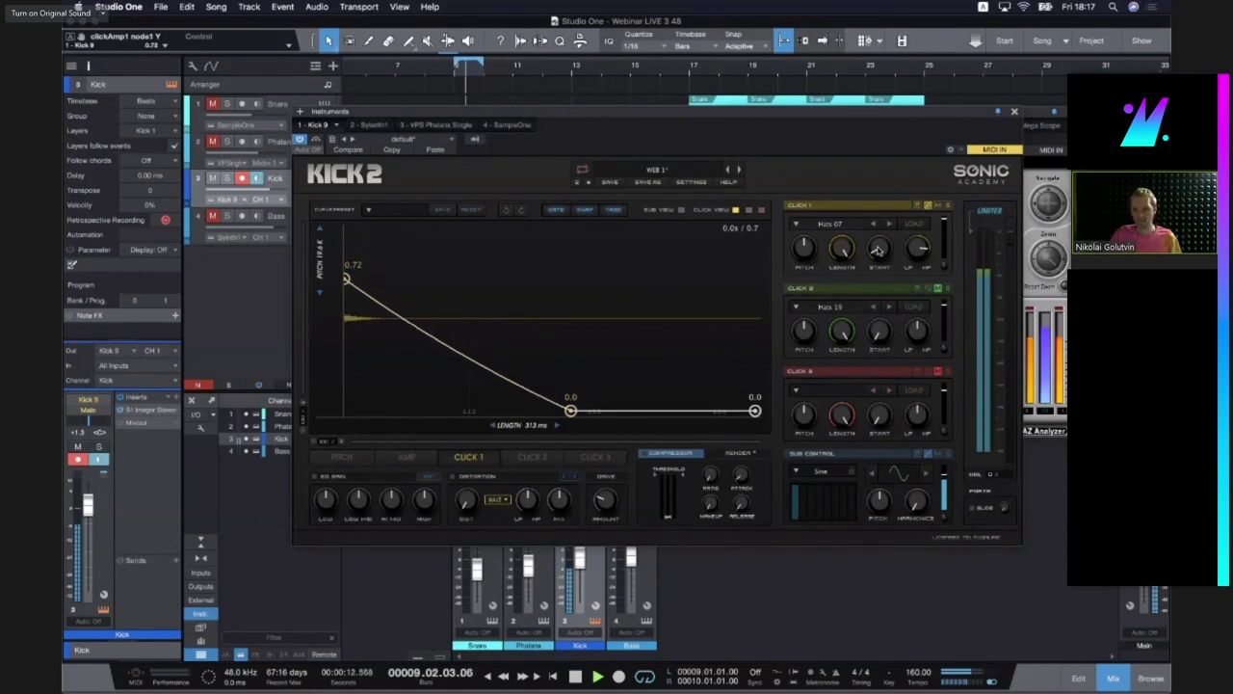
left_click_drag(923, 243, 924, 245)
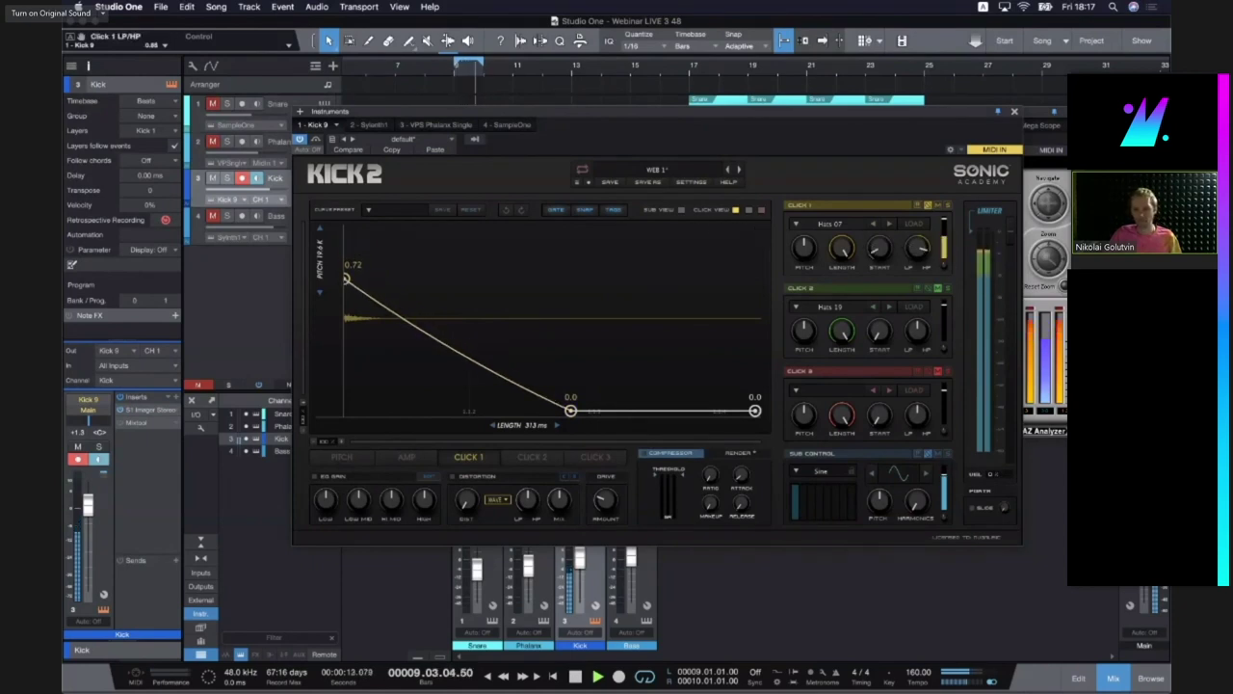
Examine the kick's waveform in WaveShaper CM and its frequency spectrum in PAZ Analyzer
left_click(1118, 338)
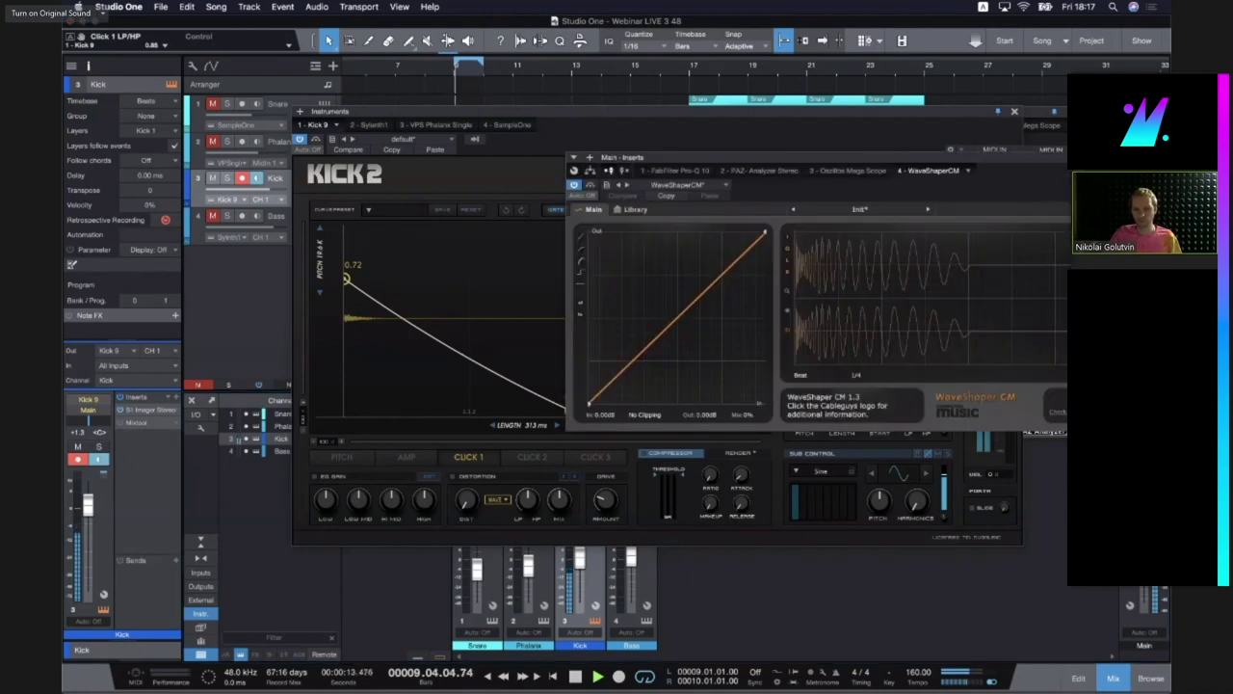
left_click(1157, 157)
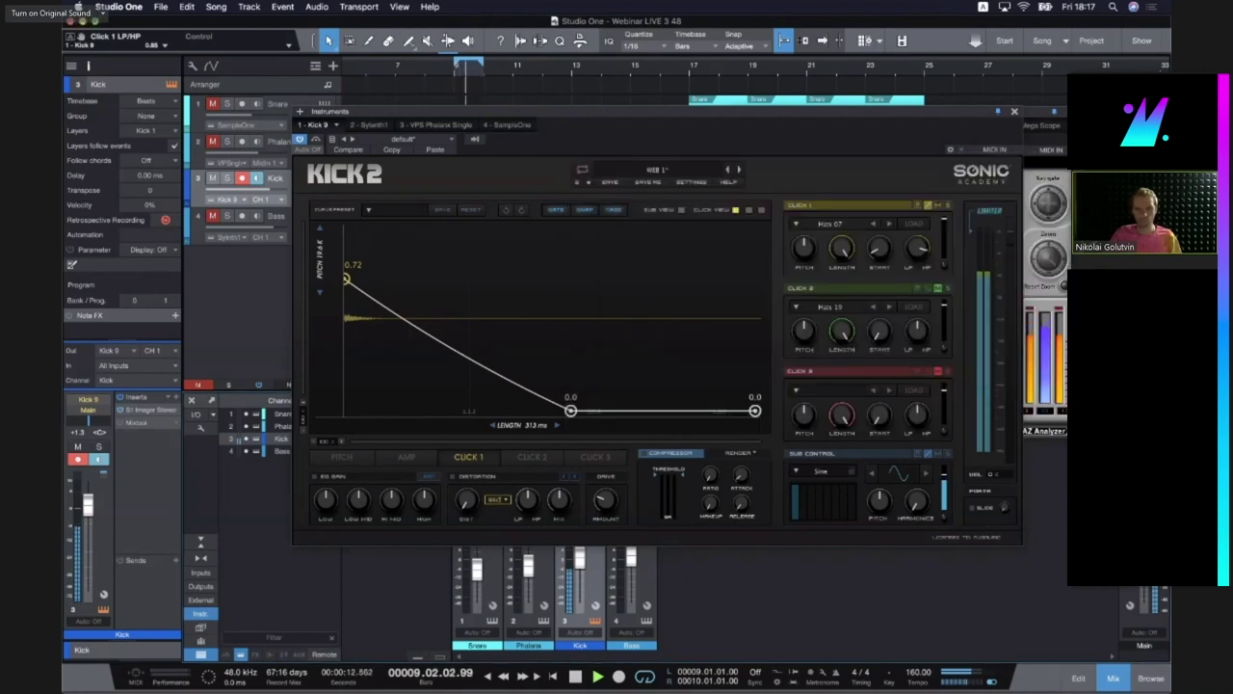
double_click(1143, 429)
double_click(1143, 429)
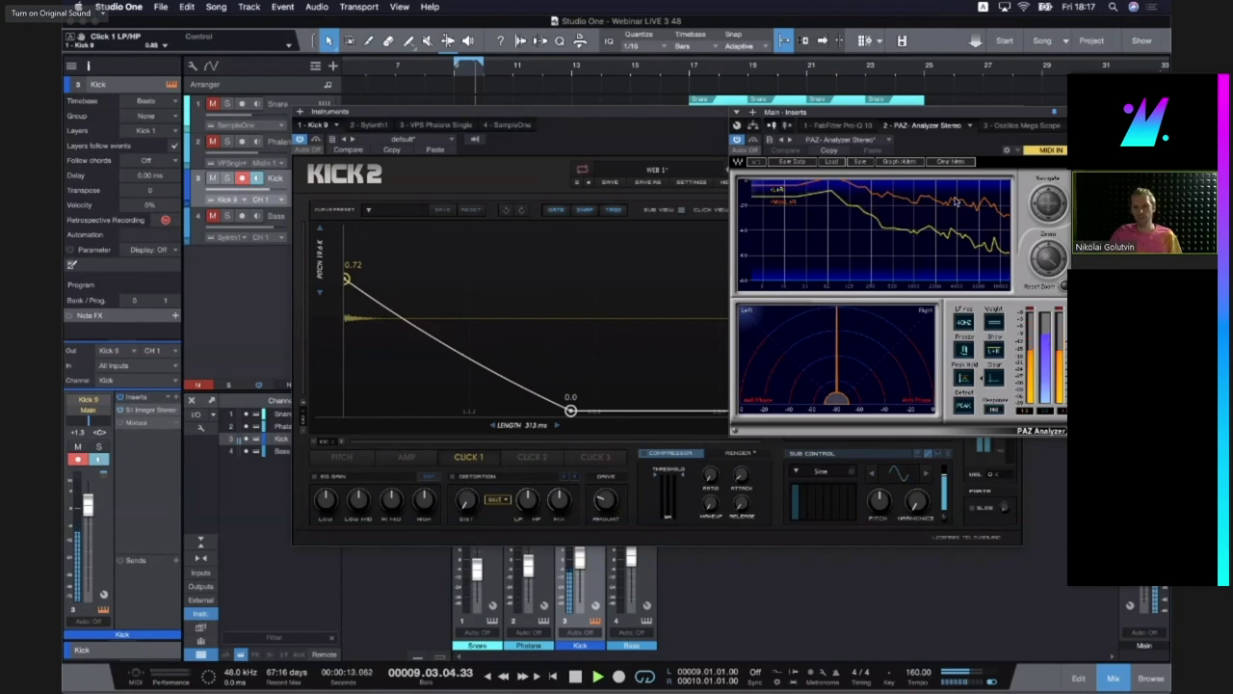
Stop playback, arrange the Kick 2 and PAZ Analyzer windows side by side, and play the kick again
left_click(665, 119)
key("space")
left_click_drag(783, 148, 612, 118)
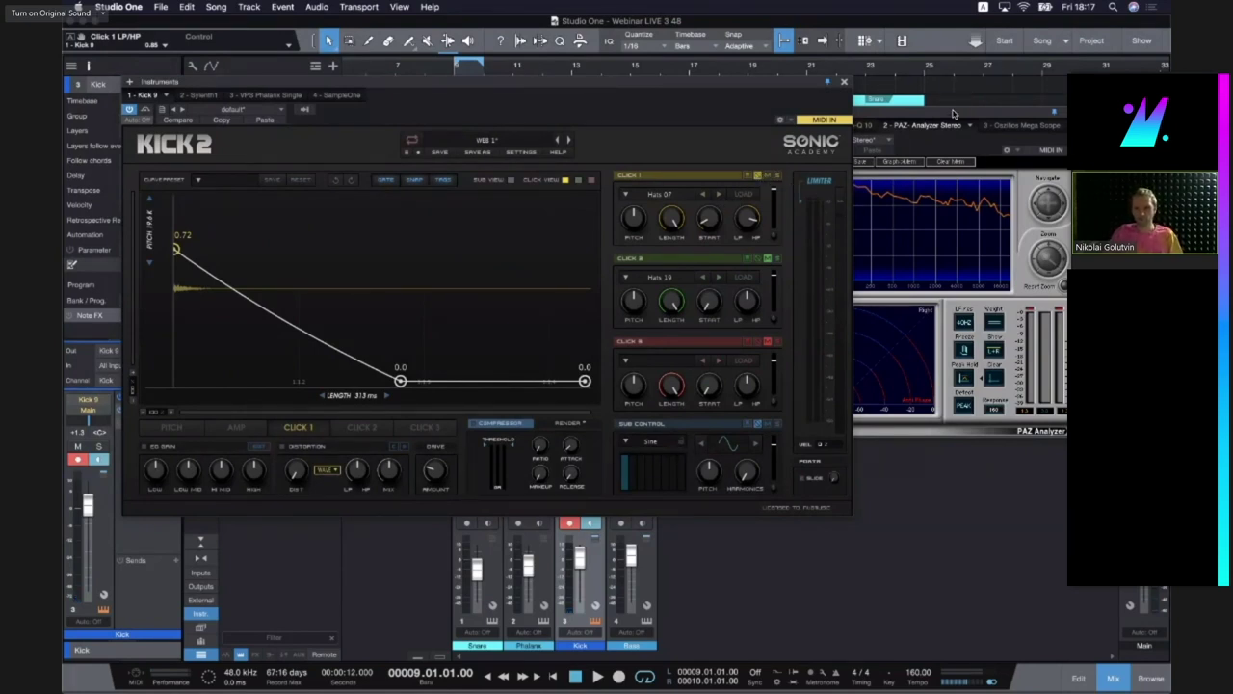
left_click_drag(957, 115, 907, 121)
key("space")
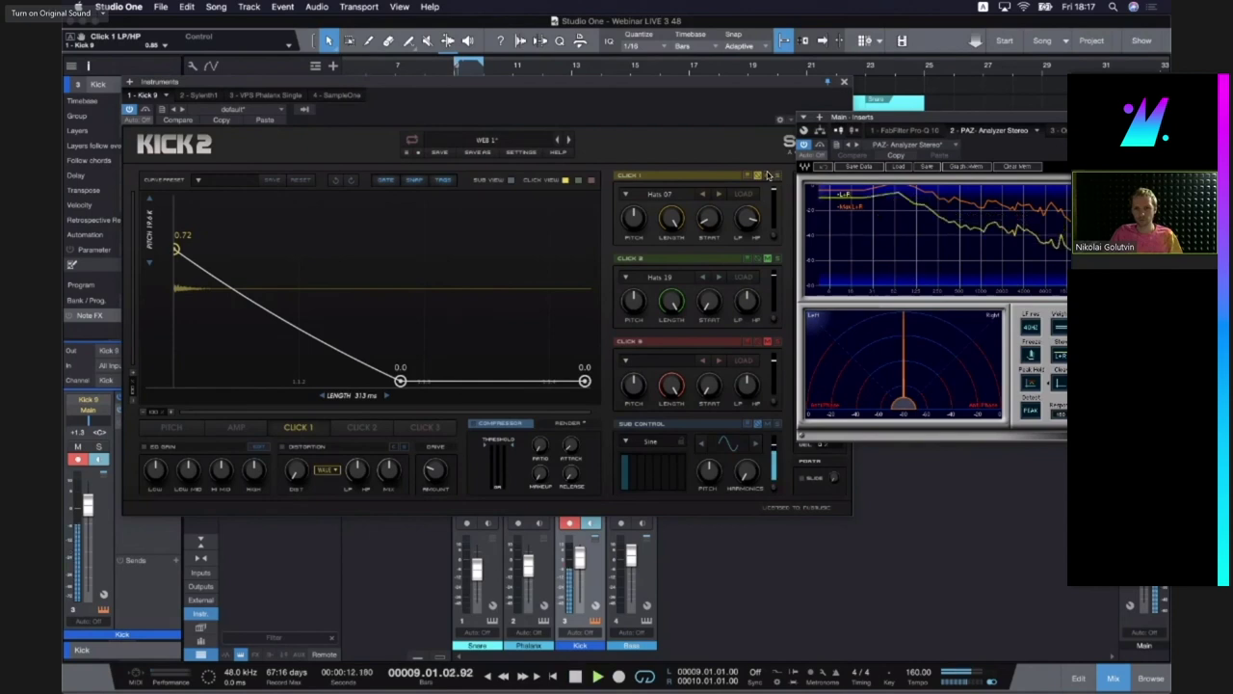
Play the kick and toggle Click 1's mute and phase to compare how the click layer affects the sound
left_click(768, 177)
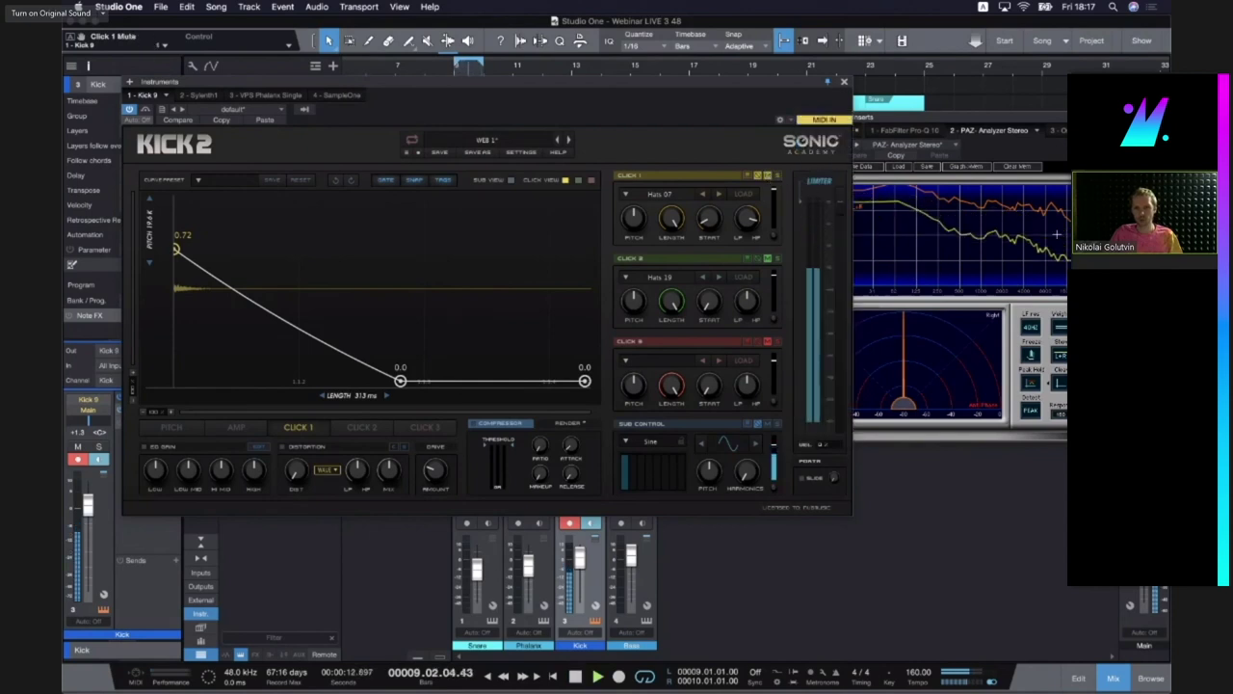
key("space")
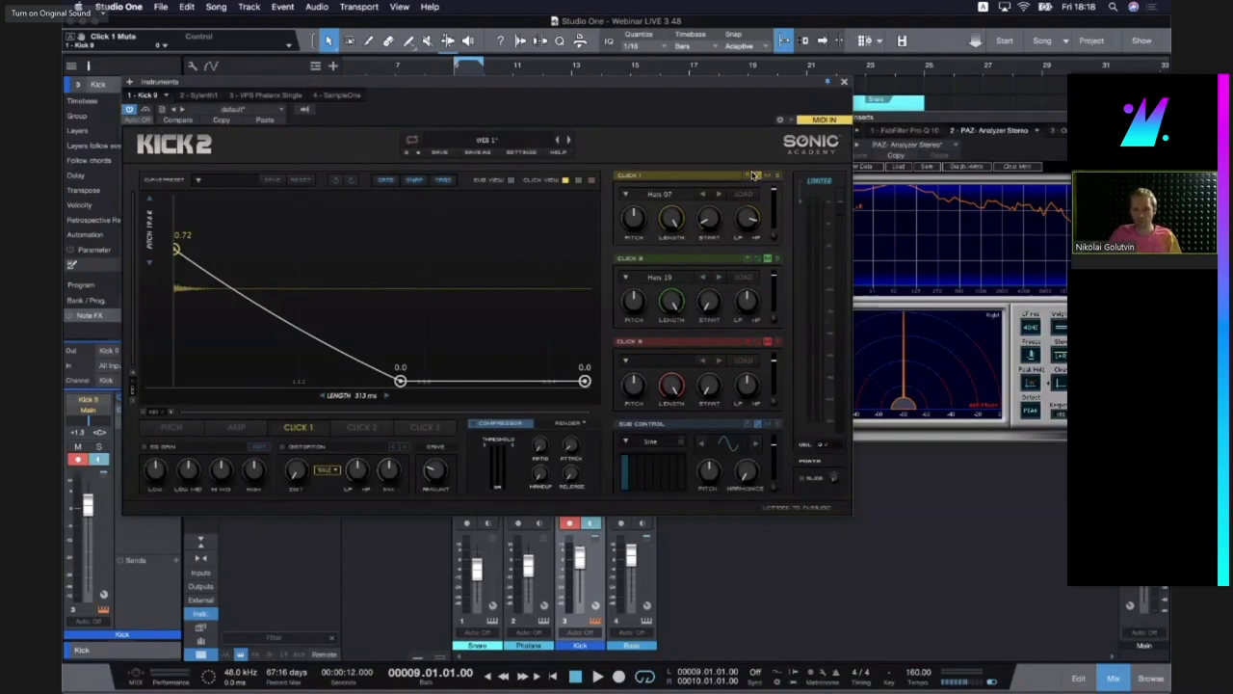
key("space")
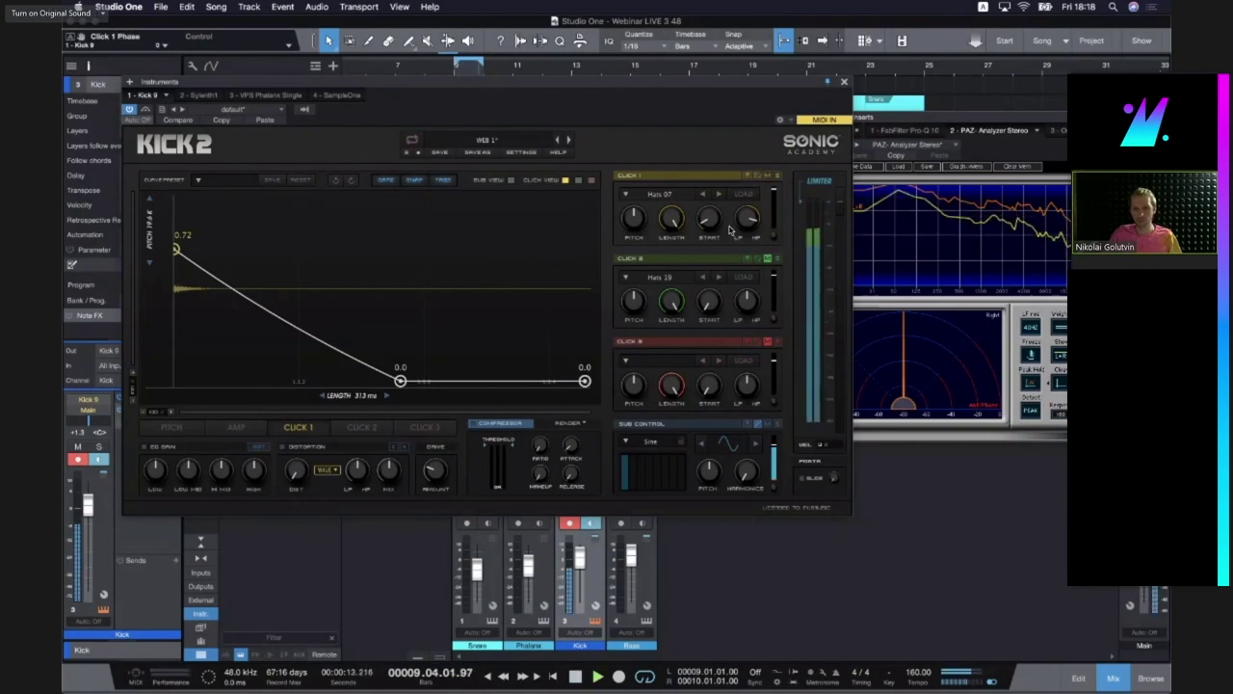
key("space")
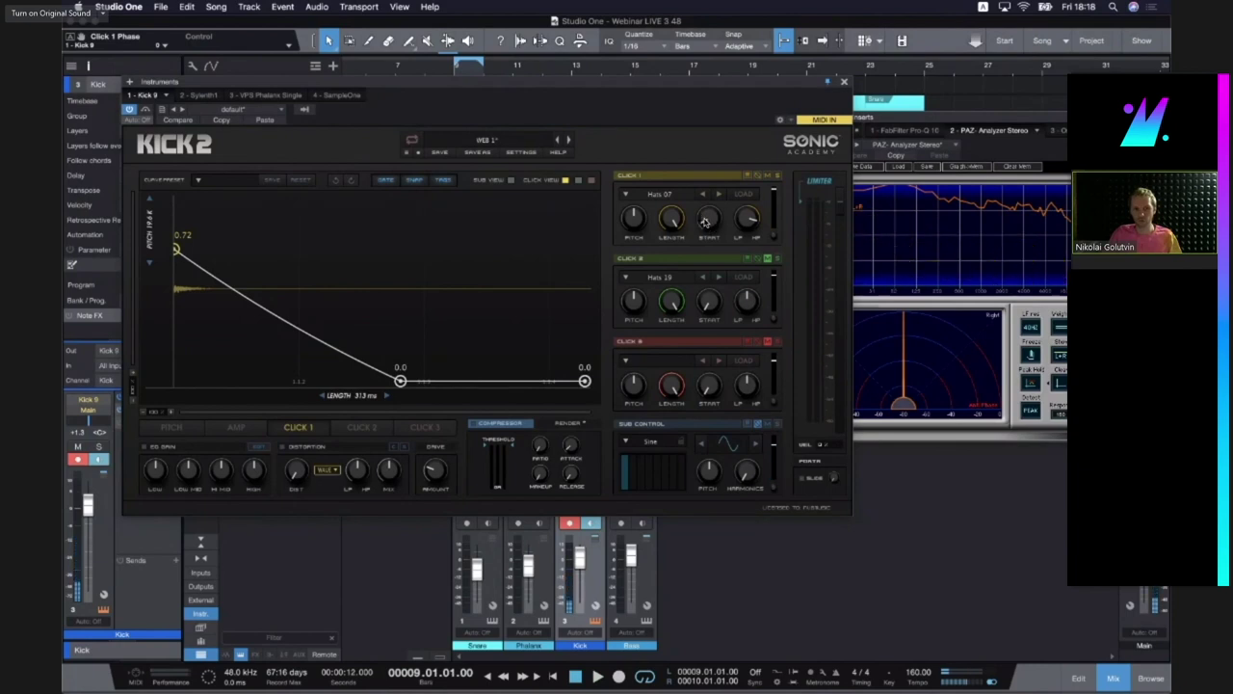
Set the Click 1 sample start to about 3.31% and play the kick
left_click_drag(707, 224, 705, 217)
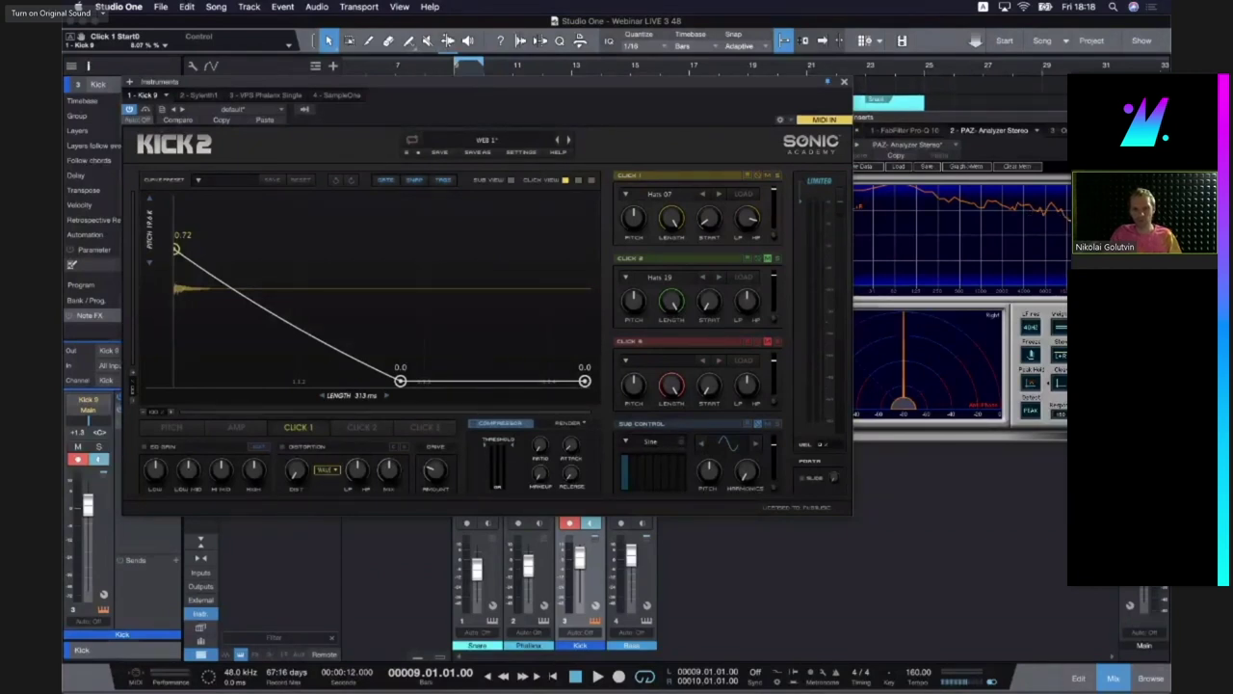
key("space")
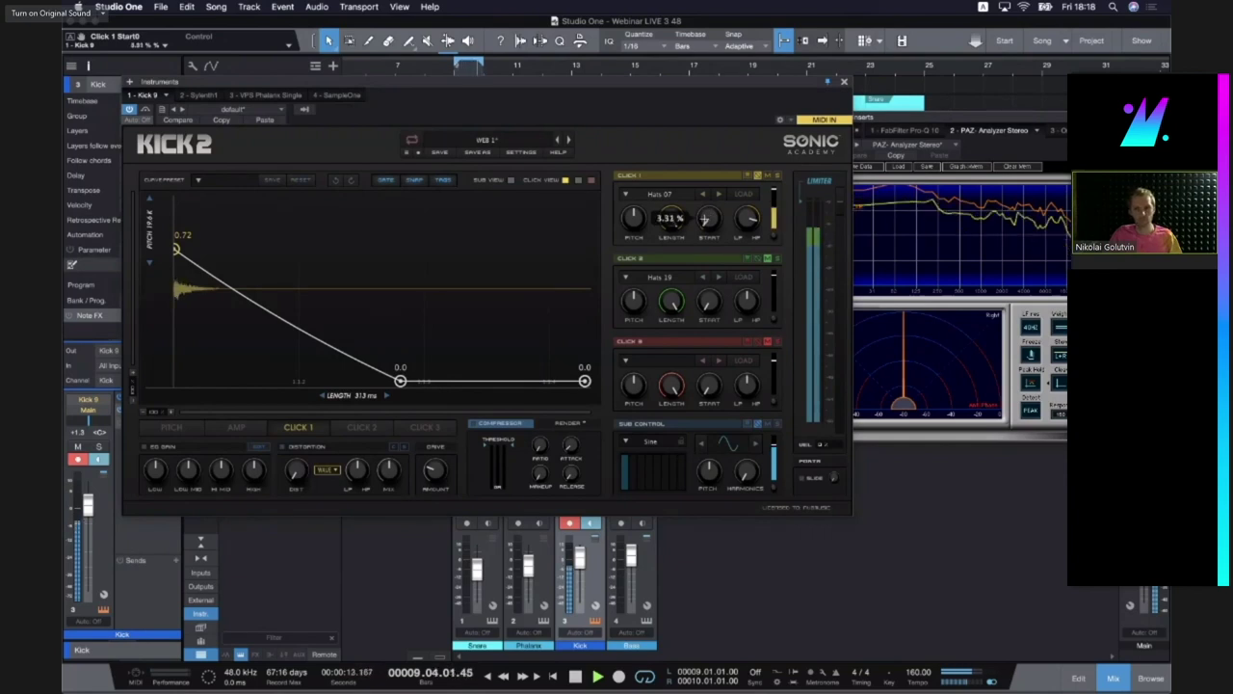
left_click_drag(705, 220, 310, 399)
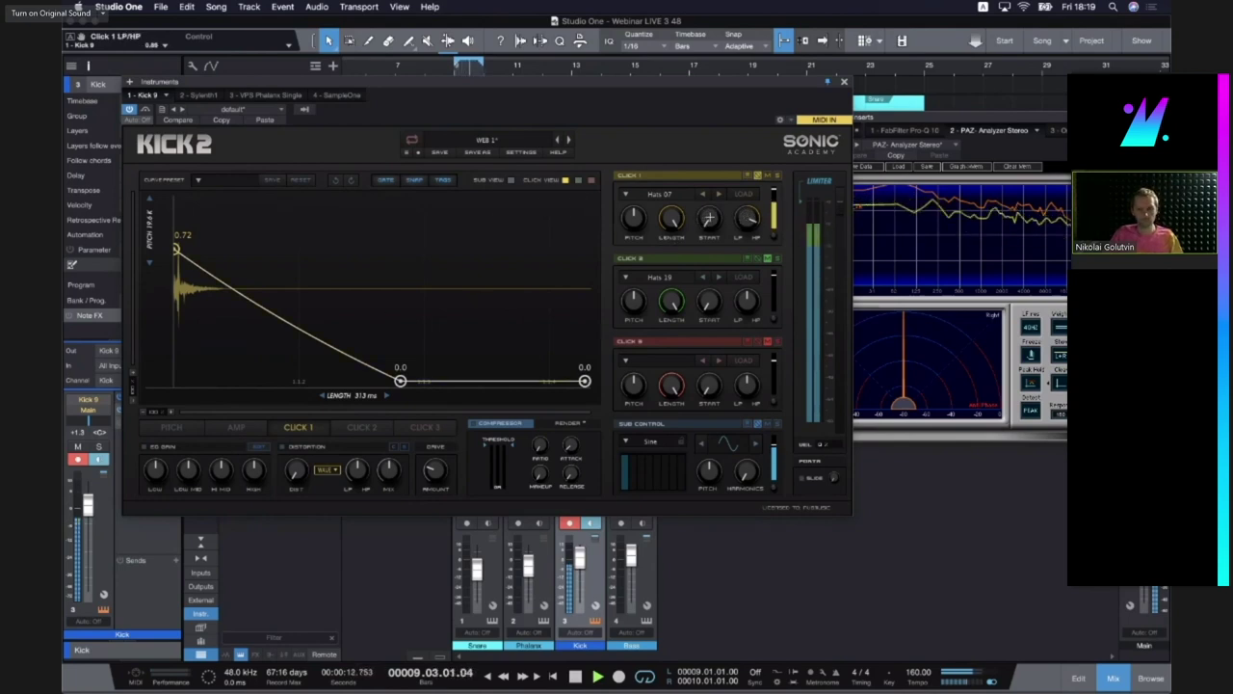
Set the Click 1 LP/HP filter to 0.87 and its gain to about 6.45 dB
left_click_drag(751, 156, 756, 140)
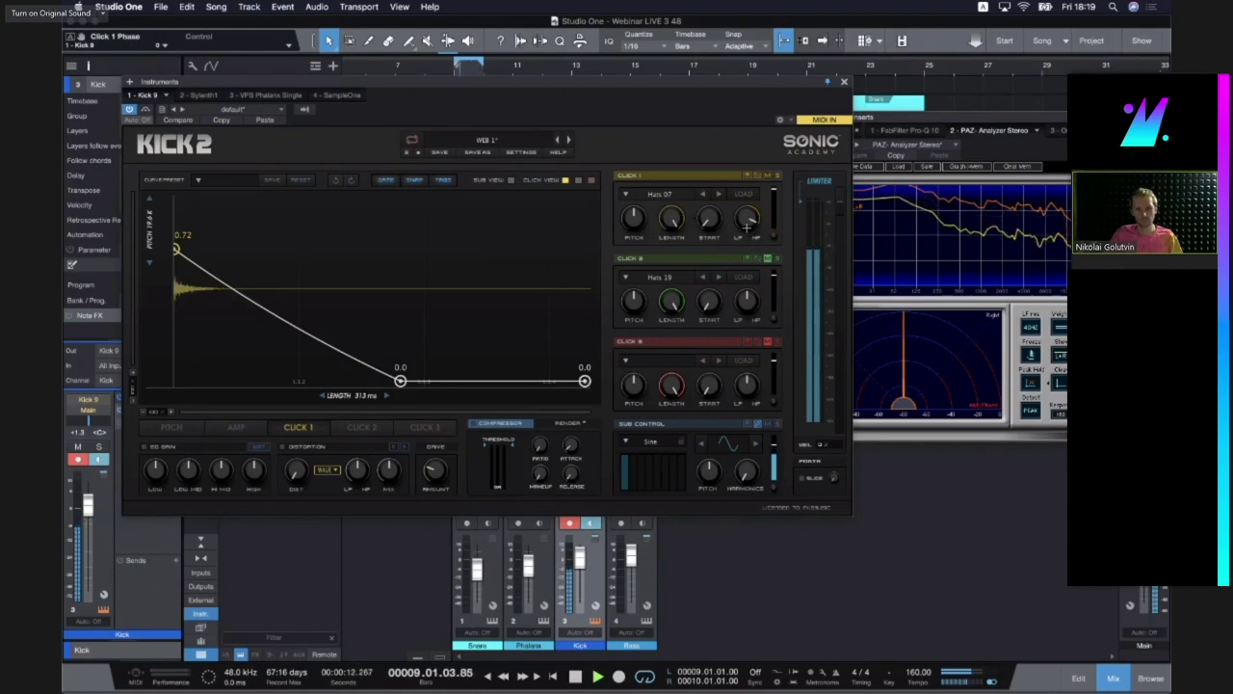
left_click_drag(708, 217, 707, 221)
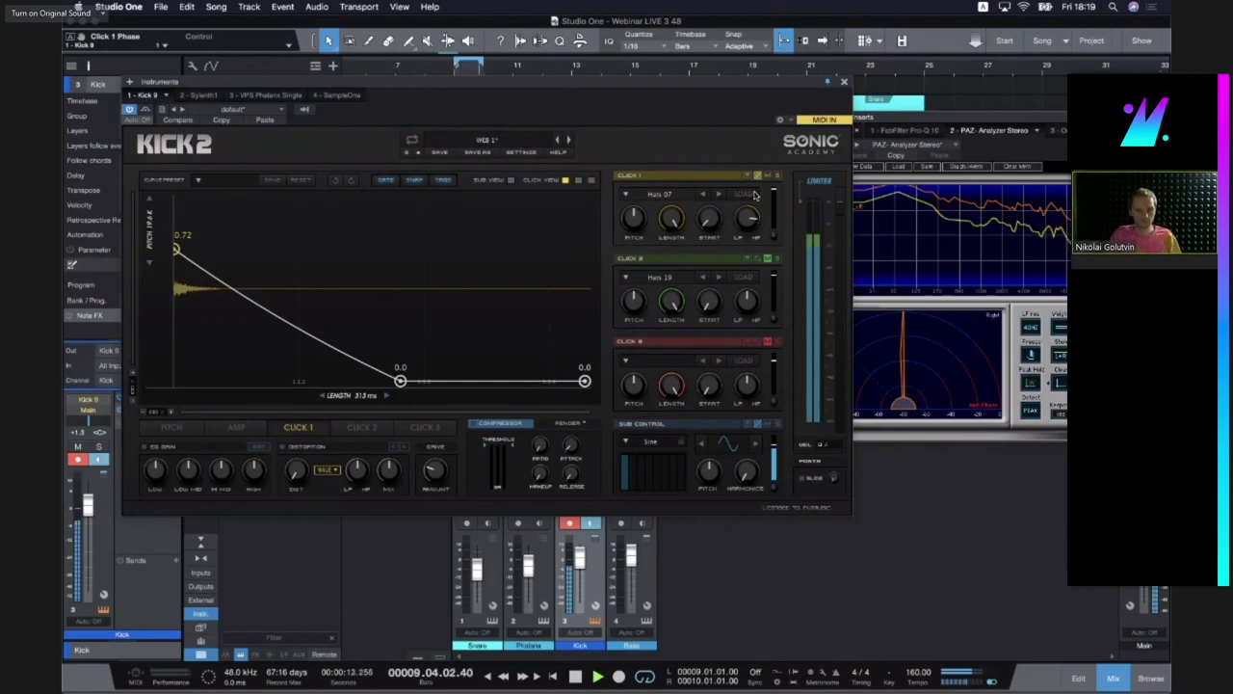
left_click_drag(774, 198, 773, 195)
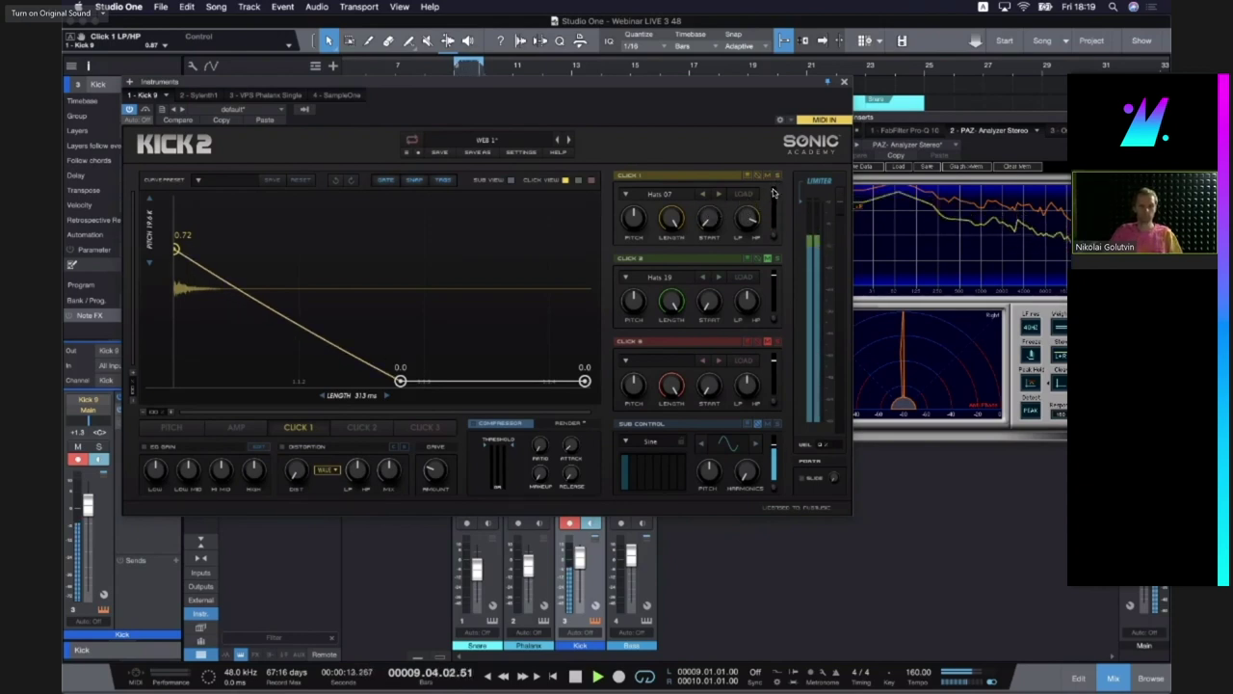
mouse_move(773, 193)
left_click_drag(774, 193, 773, 196)
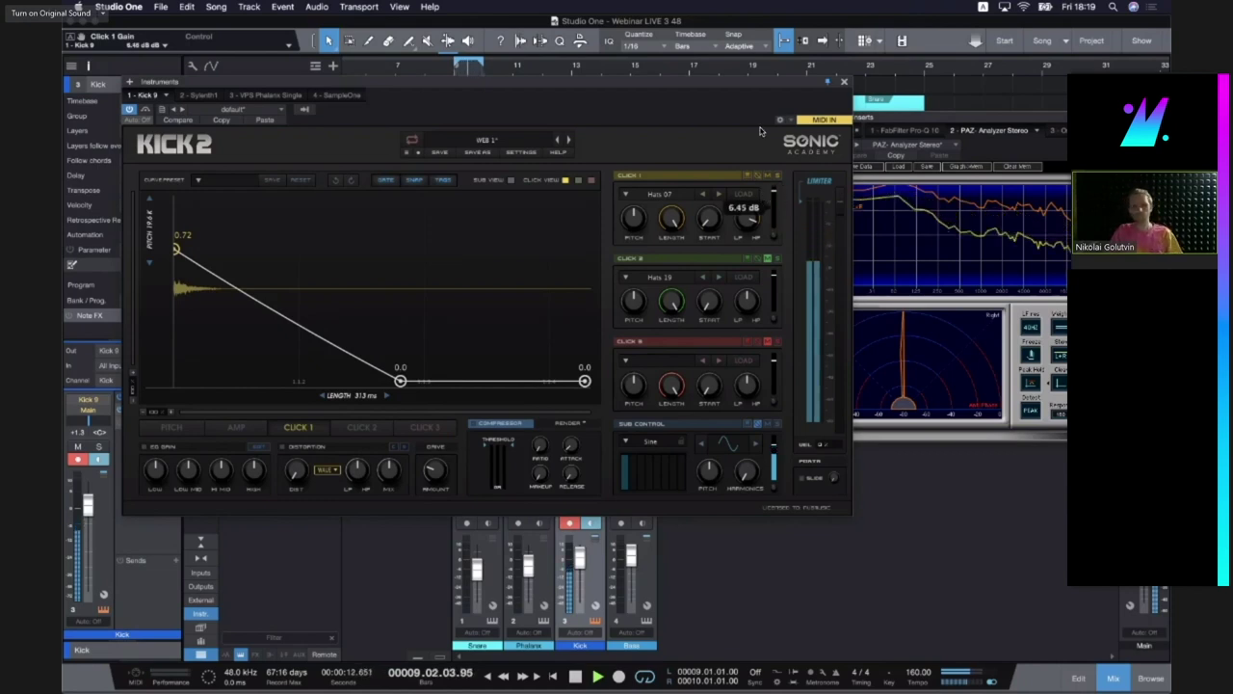
Stop playback and save the kick over the current WEB 1 preset
left_click(438, 152)
key("space")
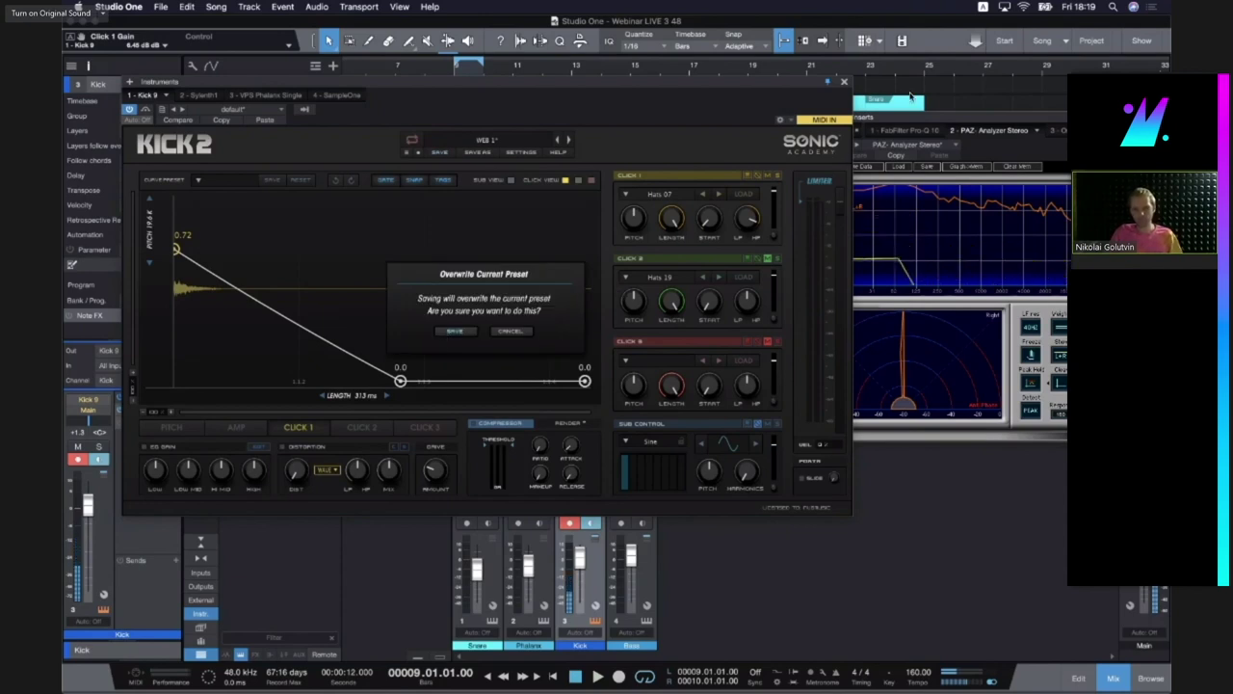
key("Return")
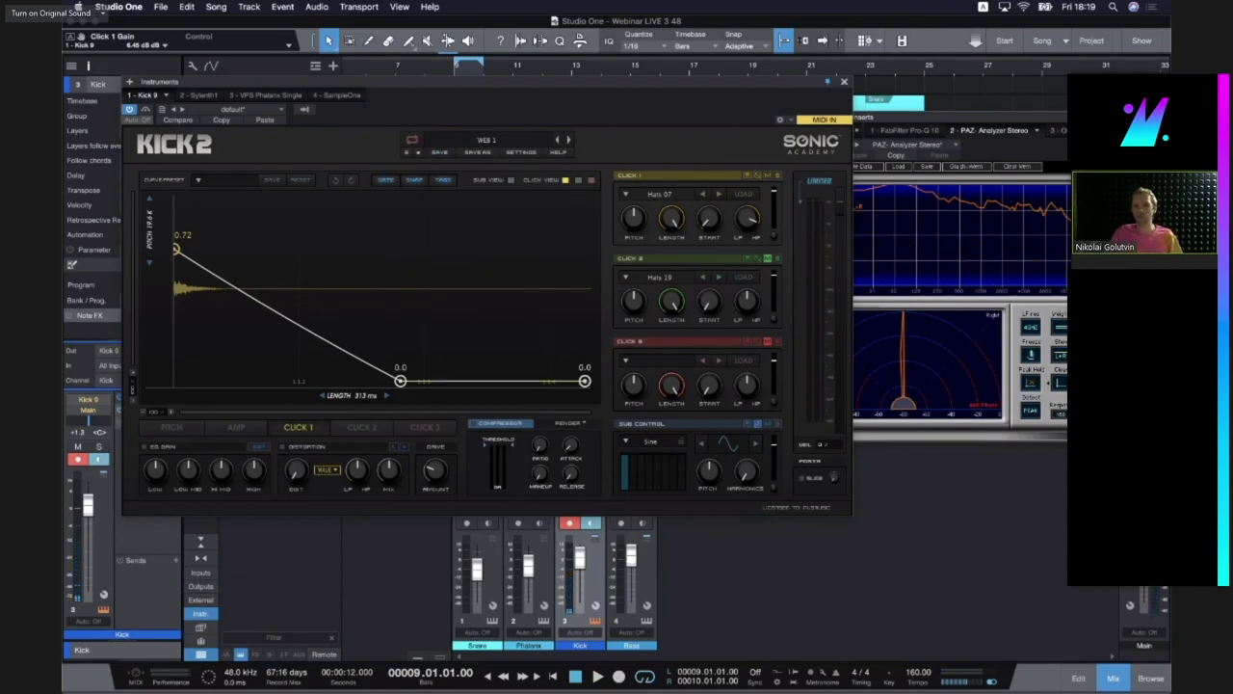
Close Kick 2 and play the kick to examine its waveform in WaveShaper CM
left_click(844, 81)
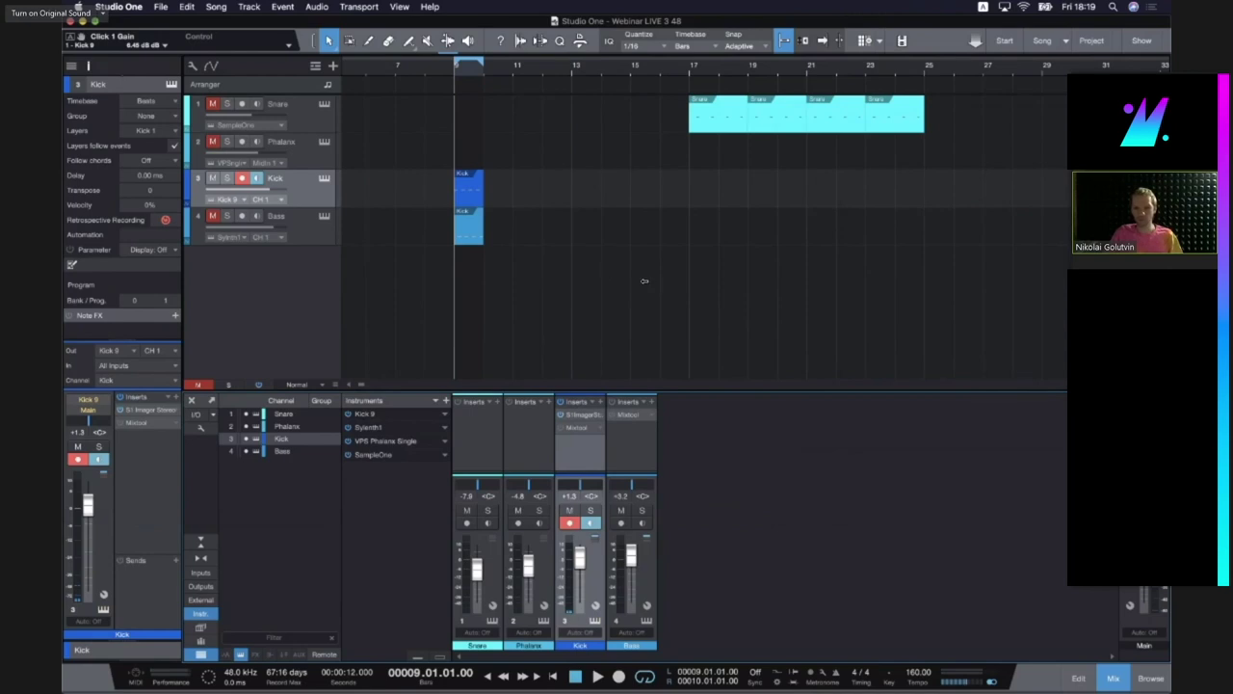
key("space")
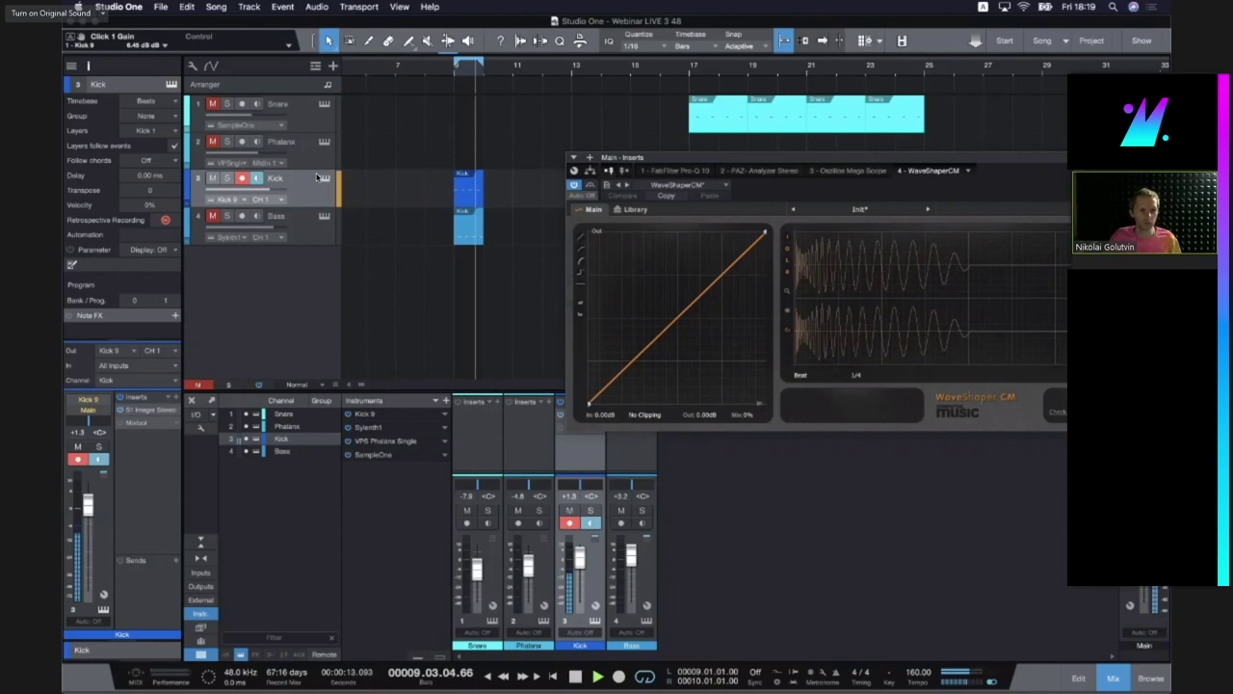
key("space")
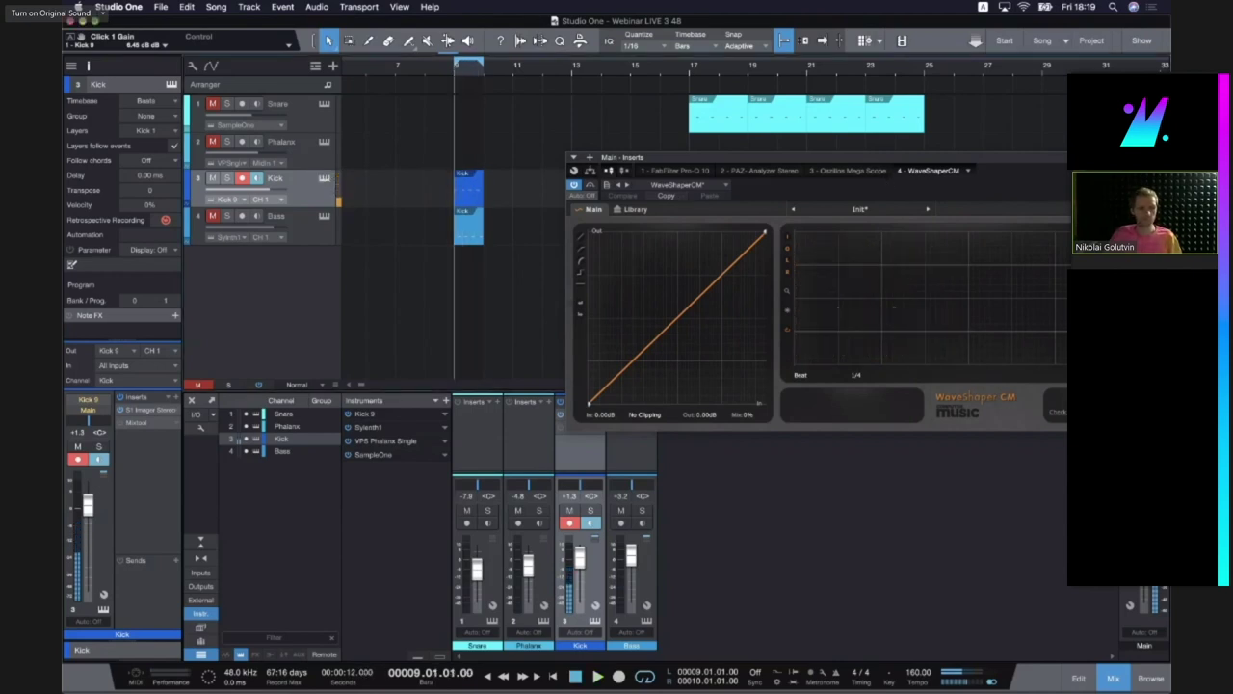
Reopen Kick 2 and, in the amp envelope, lower the dip node to 0.15 and move the following peak node slightly later at 0.71
left_click(324, 178)
key("space")
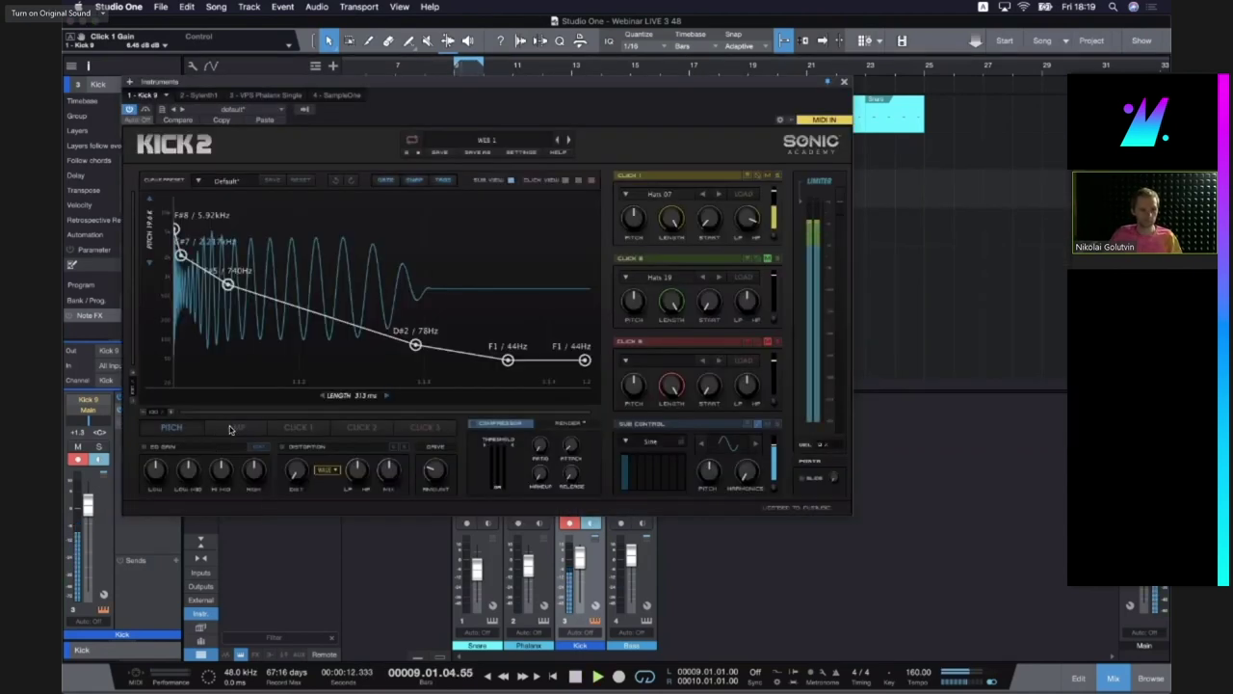
left_click(236, 427)
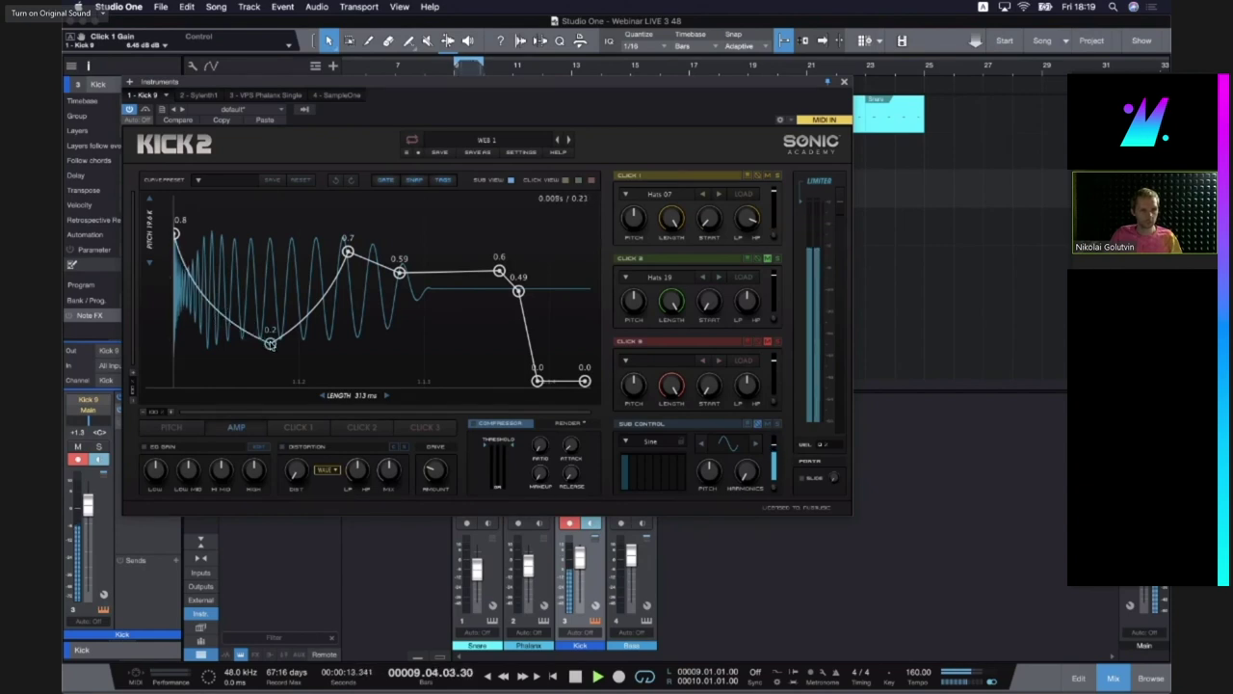
mouse_move(271, 344)
left_mouse_down()
mouse_move(269, 363)
mouse_move(247, 361)
mouse_move(300, 358)
mouse_move(274, 331)
mouse_move(269, 353)
left_mouse_up()
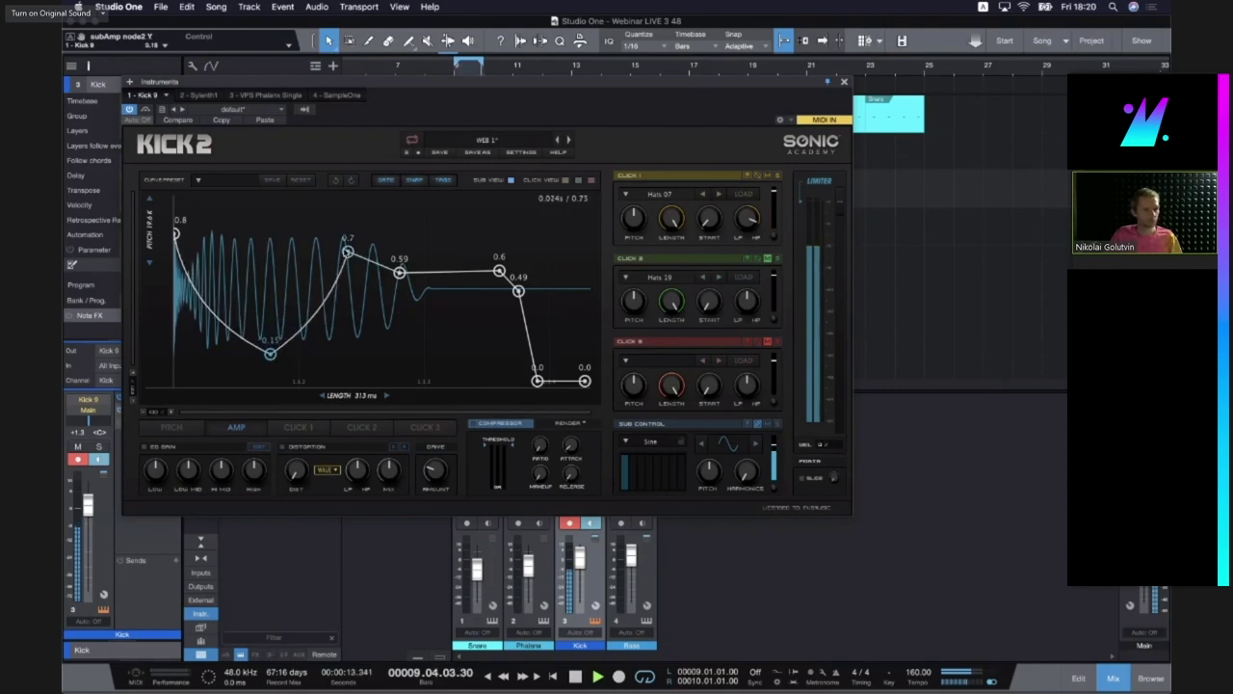
left_click_drag(348, 253, 358, 254)
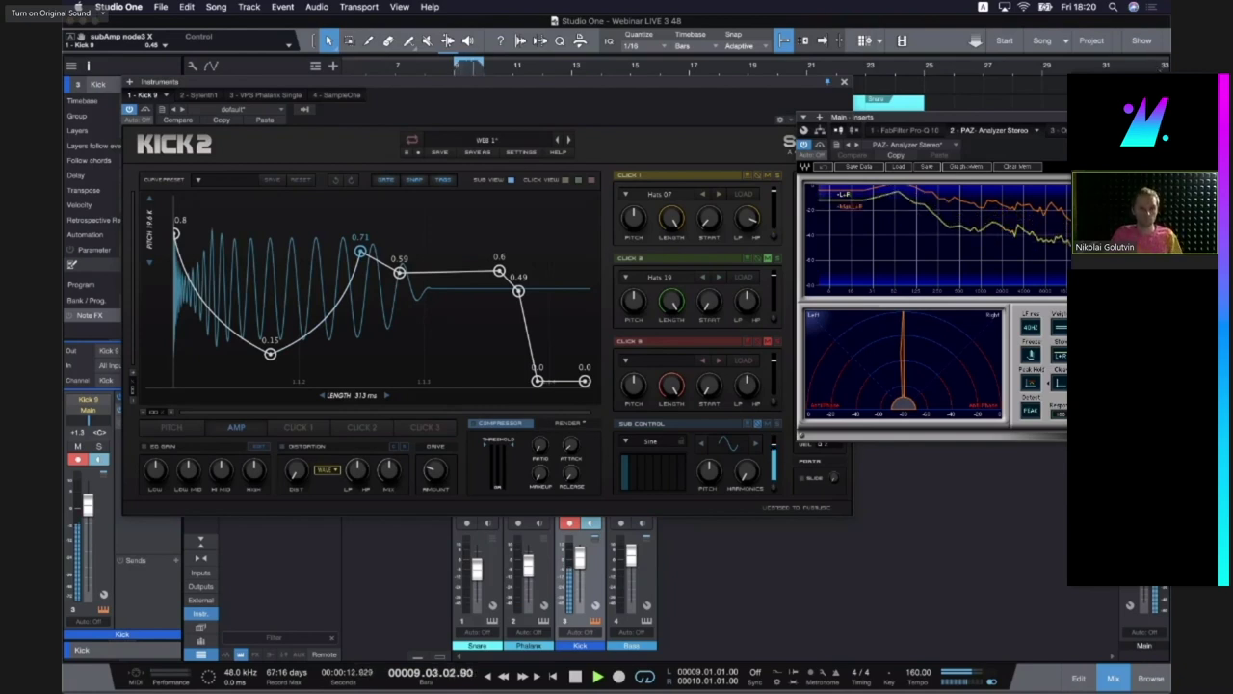
Stop playback and save the kick as a new preset named "WEB 1 2" in the Webinar + Course category
left_click(486, 164)
key("space")
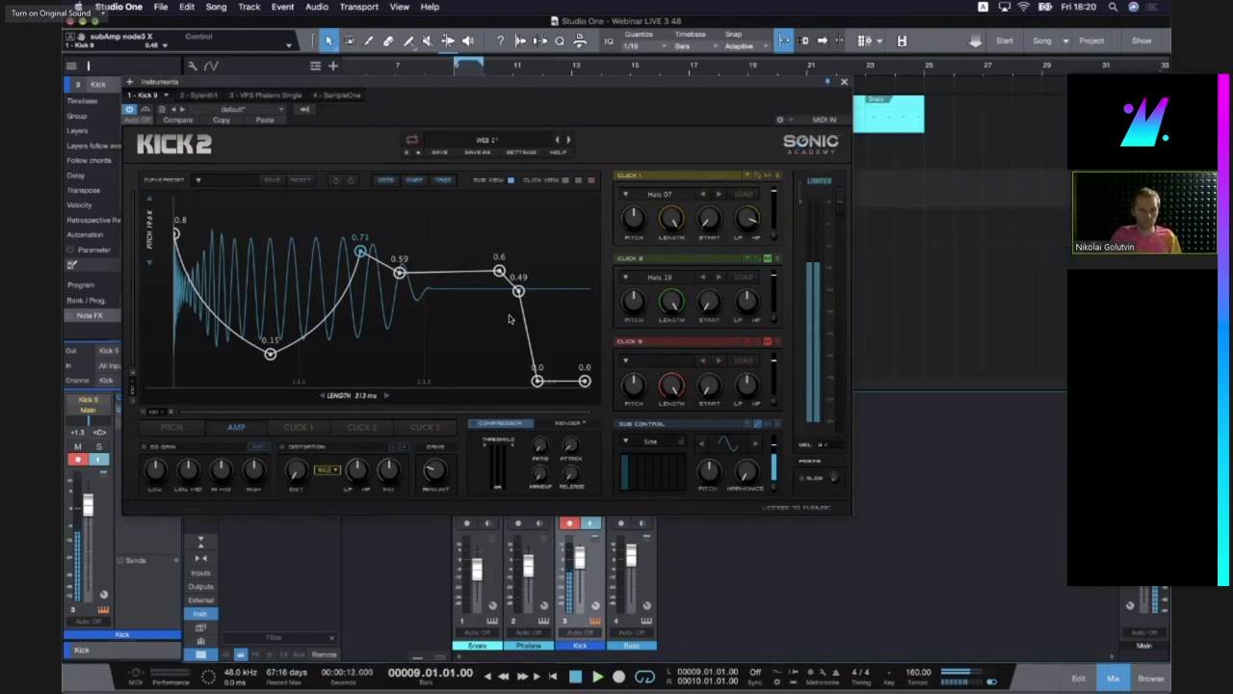
left_click(476, 153)
left_click(509, 323)
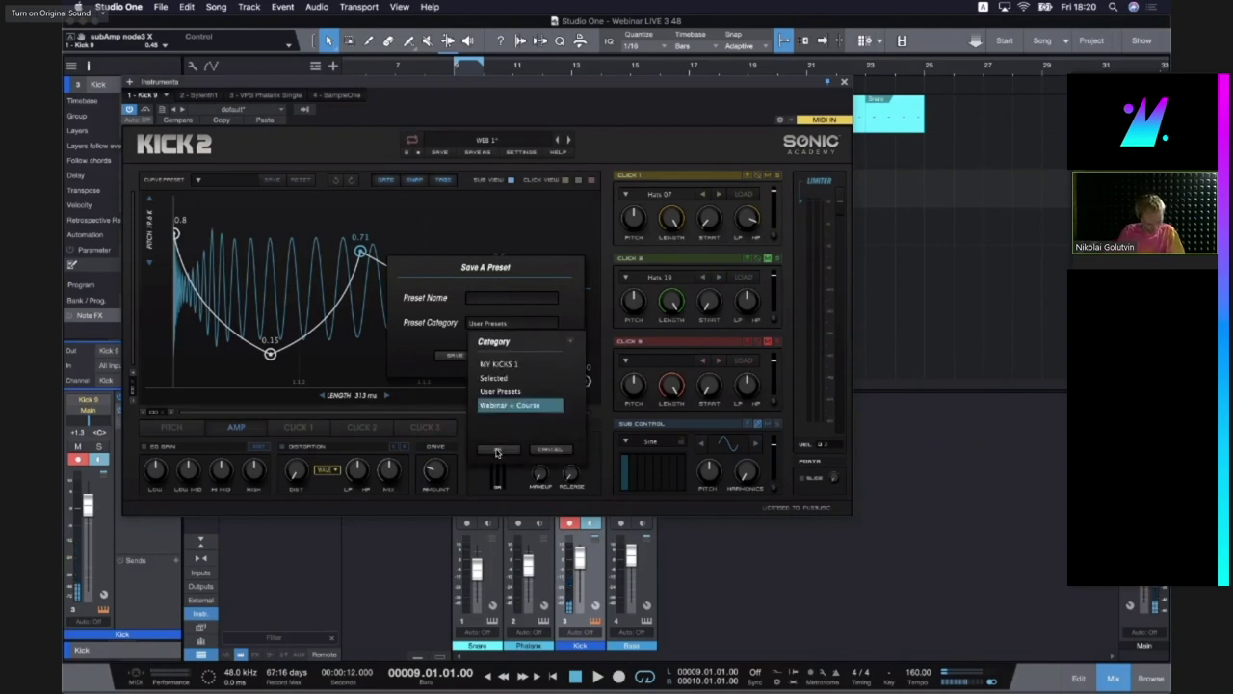
left_click(501, 406)
type("WEB 1 3")
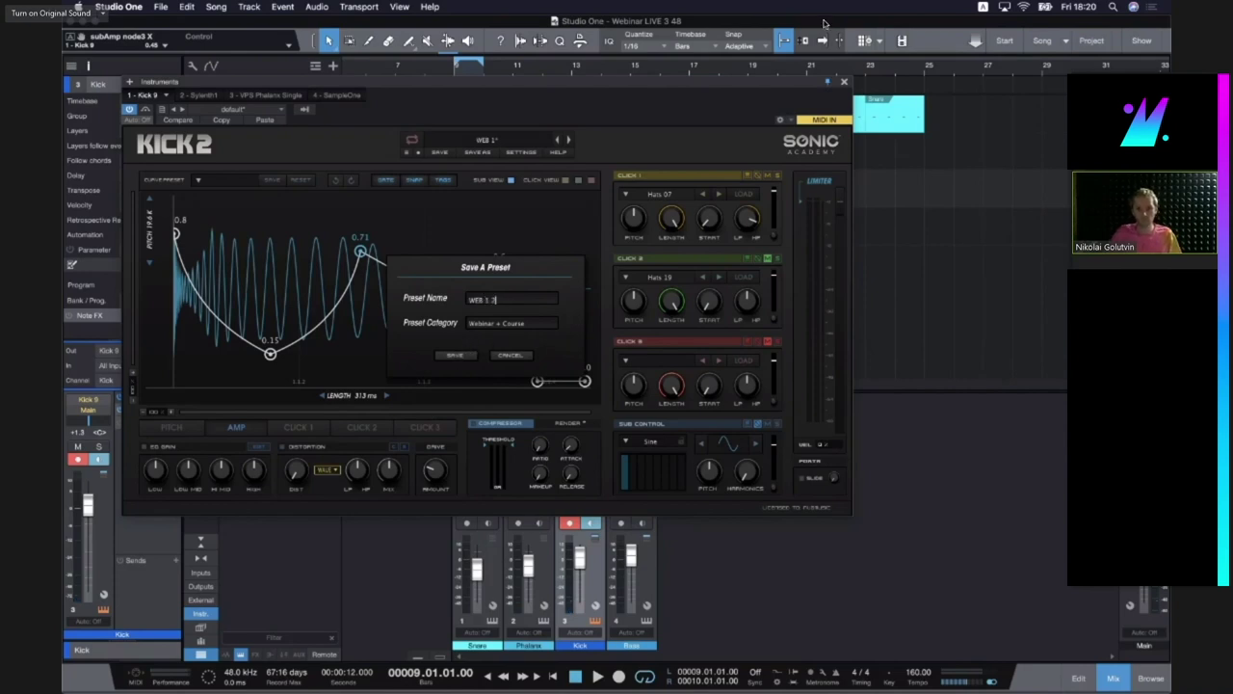
key("Return")
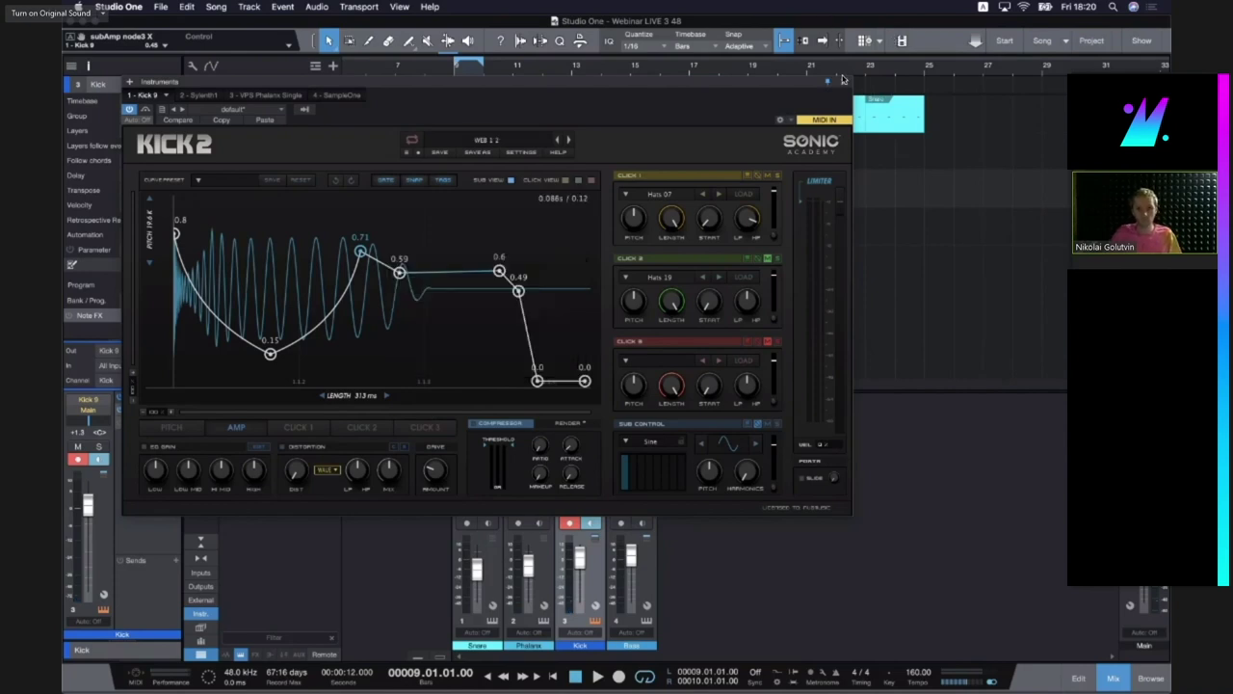
Play the kick and switch between the WEB 1 and WEB 1 2 presets to compare them, ending on WEB 1 2 with Kick 2 closed
key("Escape")
key("space")
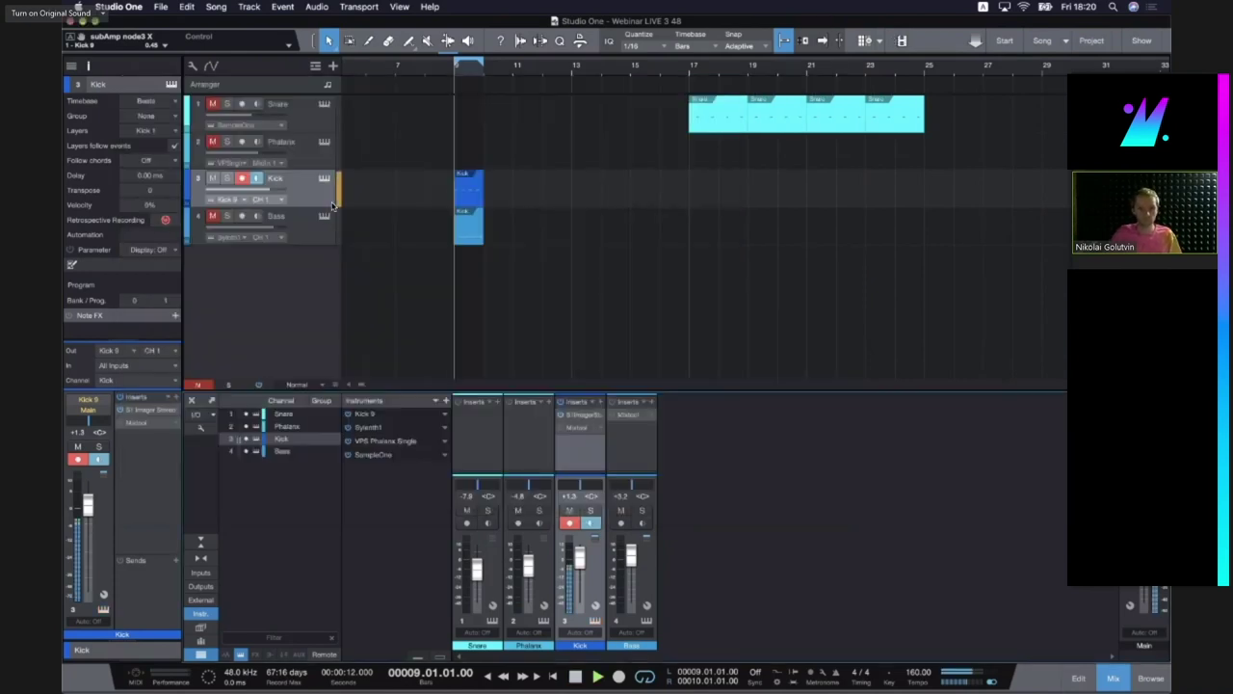
left_click(326, 180)
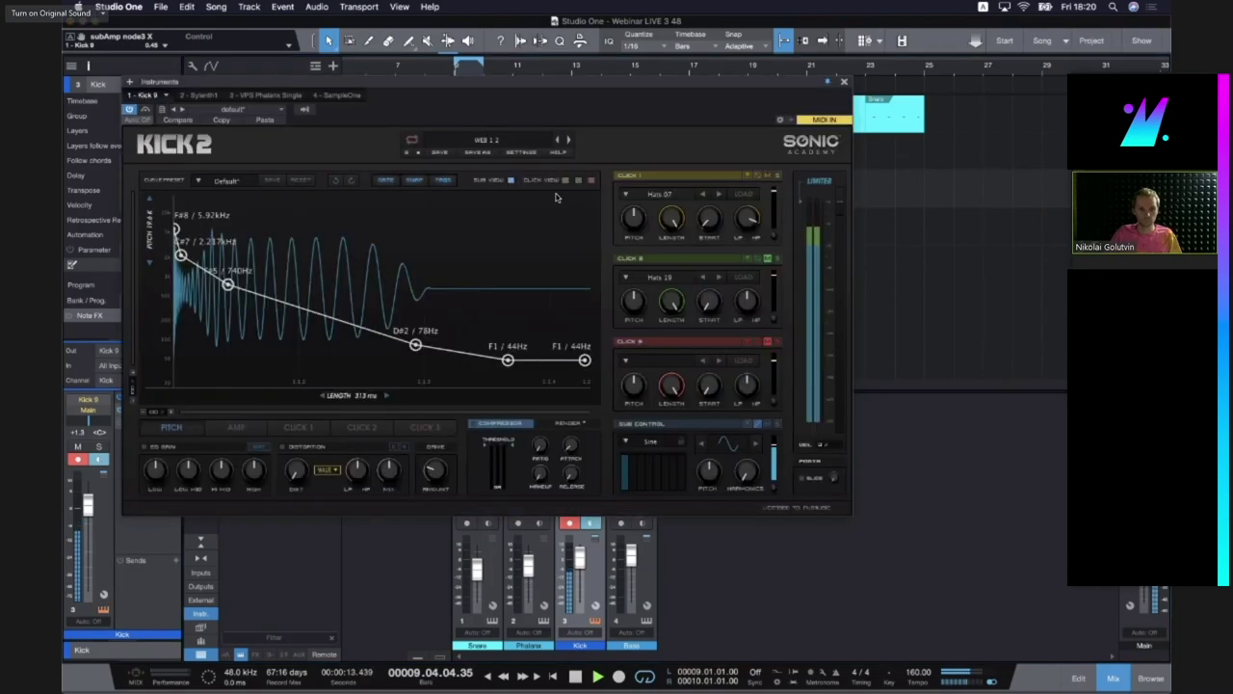
left_click(501, 405)
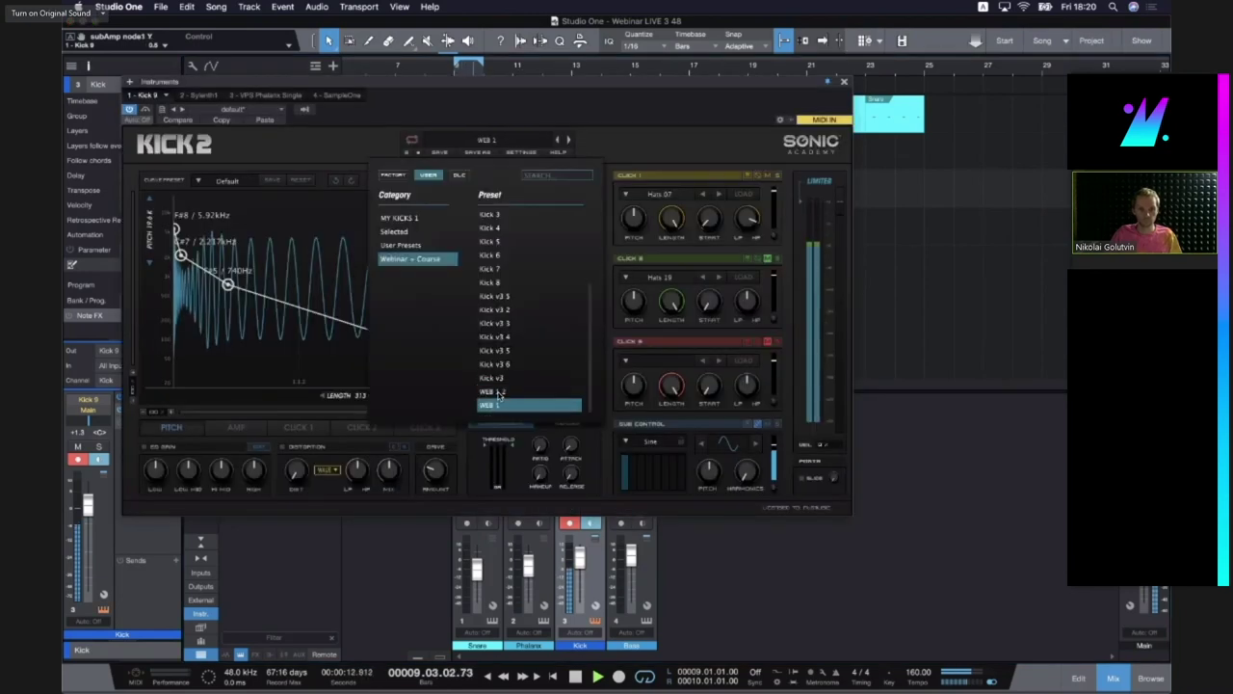
left_click(500, 391)
left_click(694, 135)
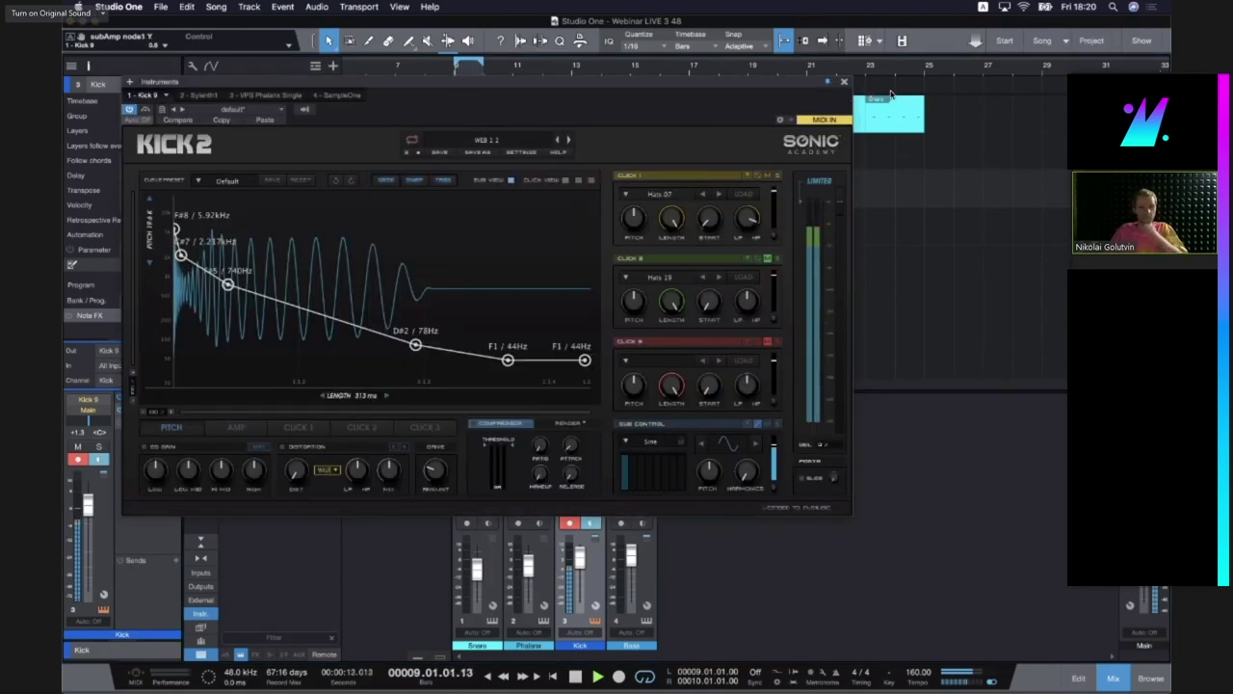
key("Escape")
key("space")
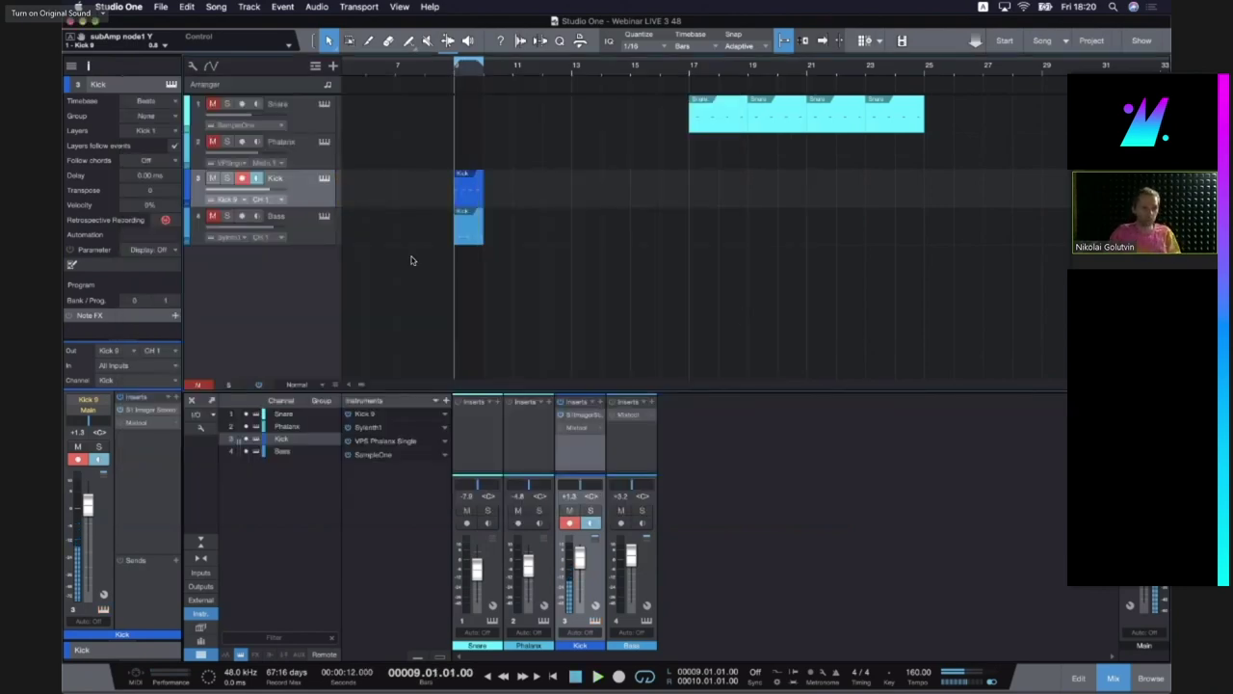